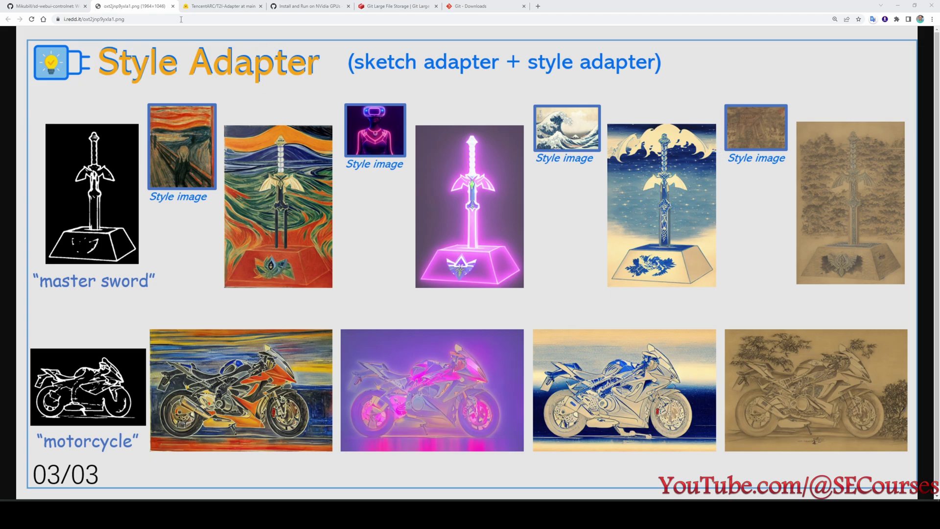
Look over the sd-webui-controlnet repository page, then return to the Style Adapter image
{"action": "left_click", "coordinate": [44, 6]}
{"action": "scroll", "coordinate": [387, 227], "scroll_direction": "up", "scroll_amount": 6}
{"action": "scroll", "coordinate": [387, 227], "scroll_direction": "up", "scroll_amount": 2}
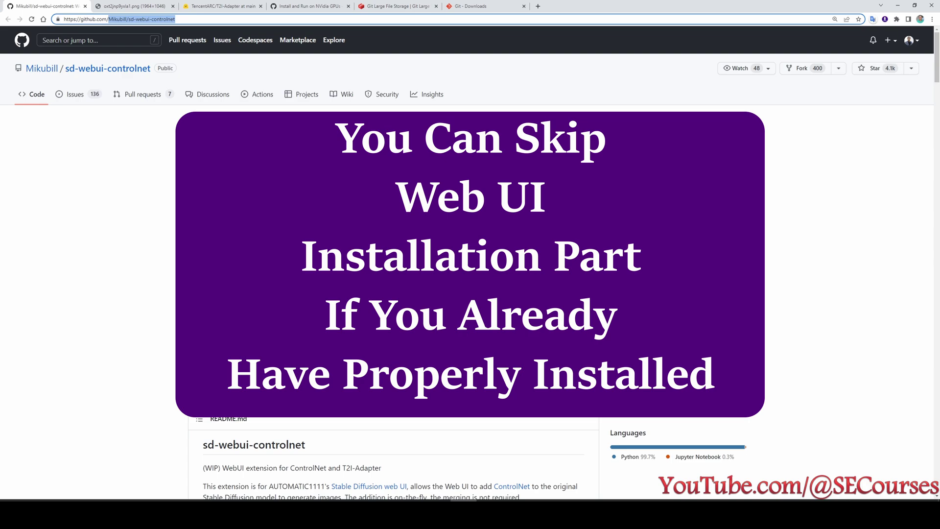
{"action": "key", "text": "ctrl+Tab"}
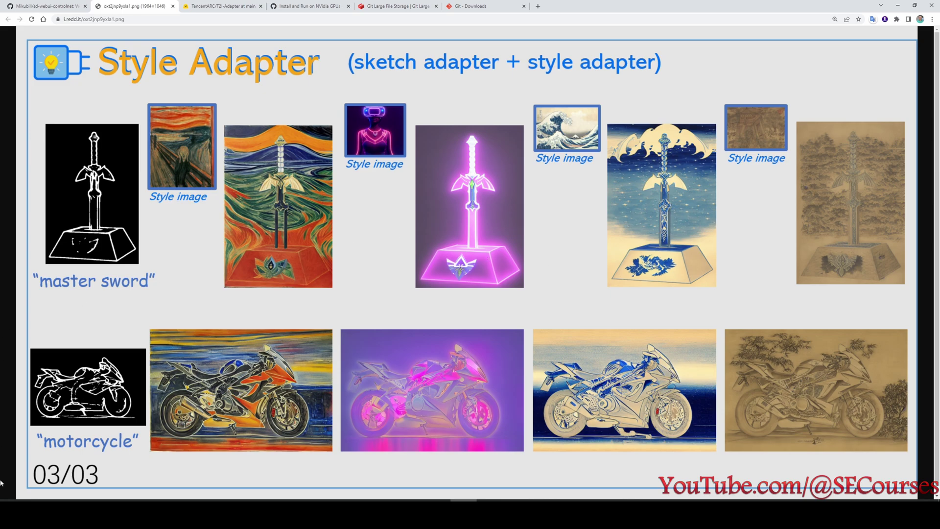
Confirm from Command Prompt that Python 3.10.8 is installed
{"action": "key", "text": "super"}
{"action": "type", "text": "cmd"}
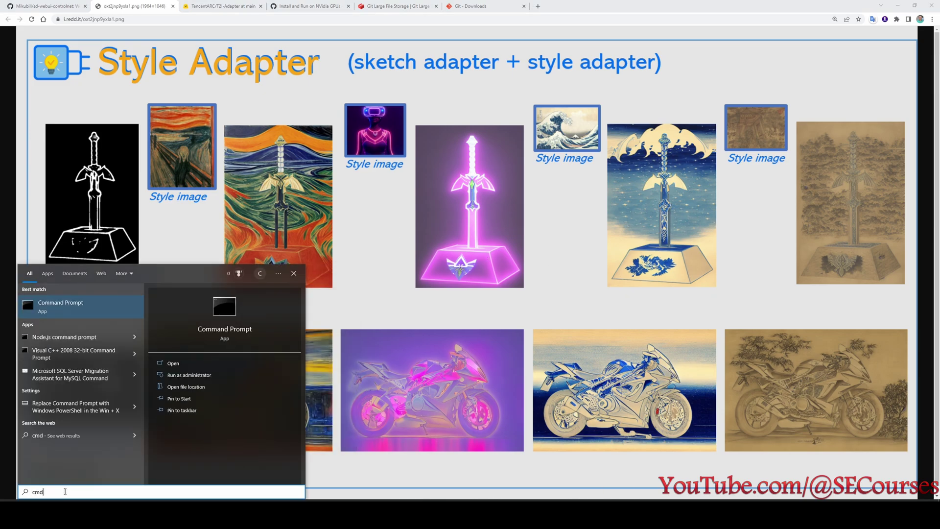
{"action": "left_click", "coordinate": [73, 311]}
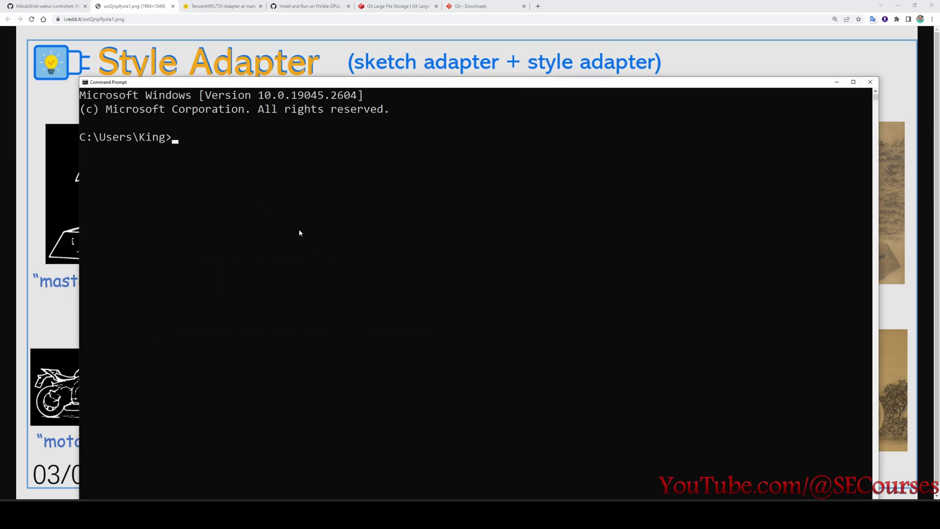
{"action": "type", "text": "python"}
{"action": "key", "text": "Return"}
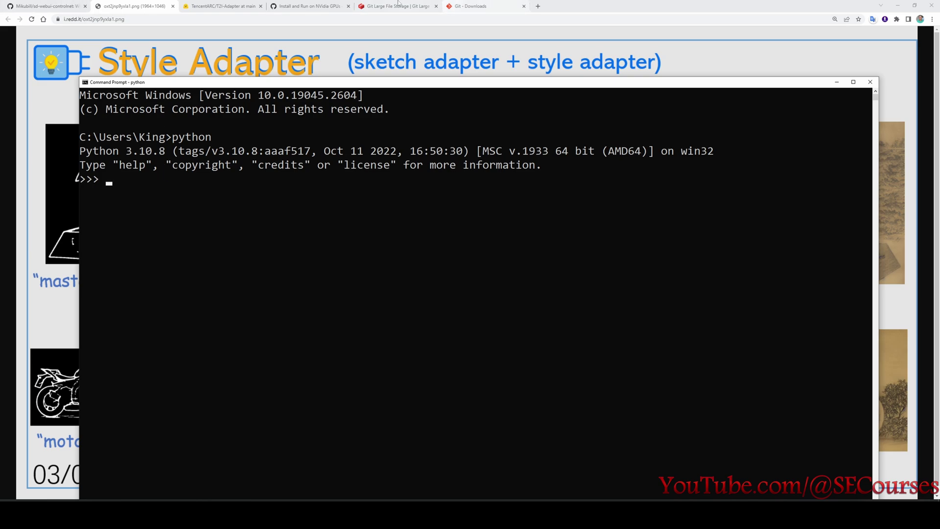
{"action": "left_click", "coordinate": [306, 6]}
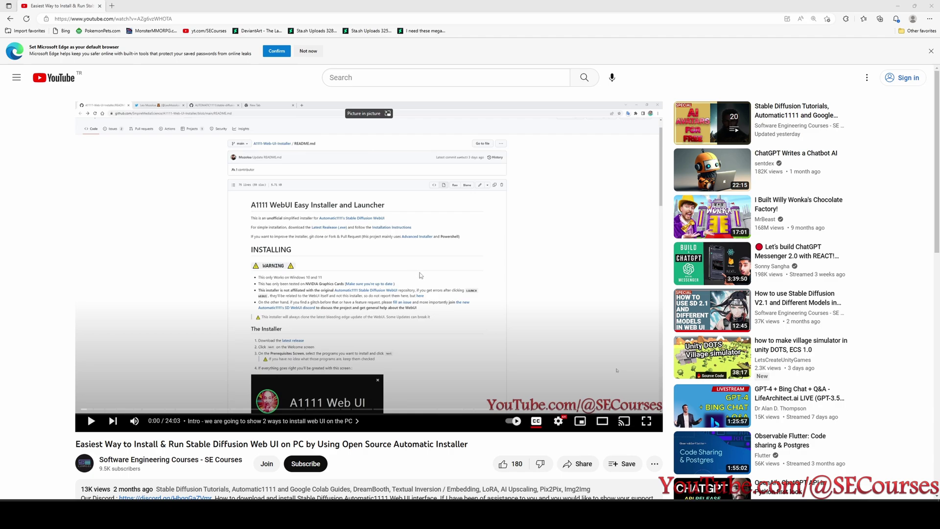
Review the NVidia install wiki, then the Git downloads and Git LFS pages
{"action": "scroll", "coordinate": [394, 289], "scroll_direction": "down", "scroll_amount": 2}
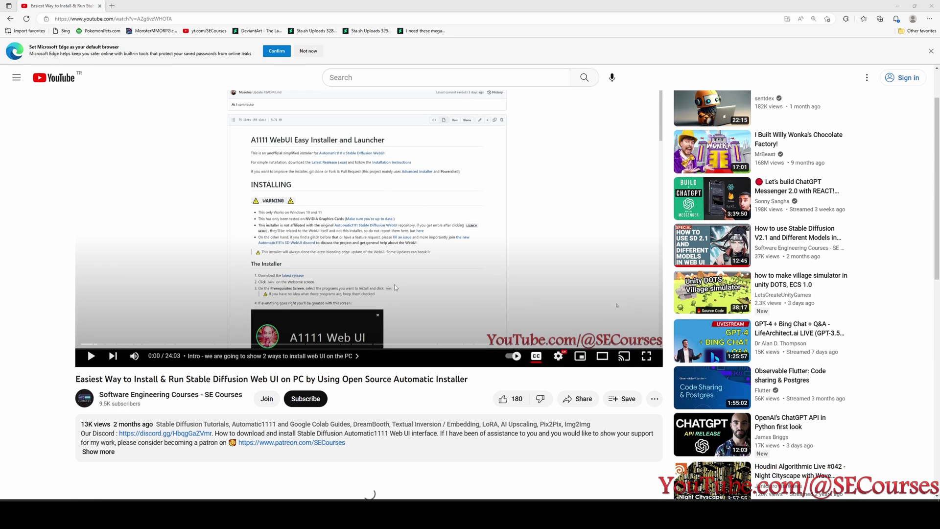
{"action": "scroll", "coordinate": [389, 297], "scroll_direction": "up", "scroll_amount": 2}
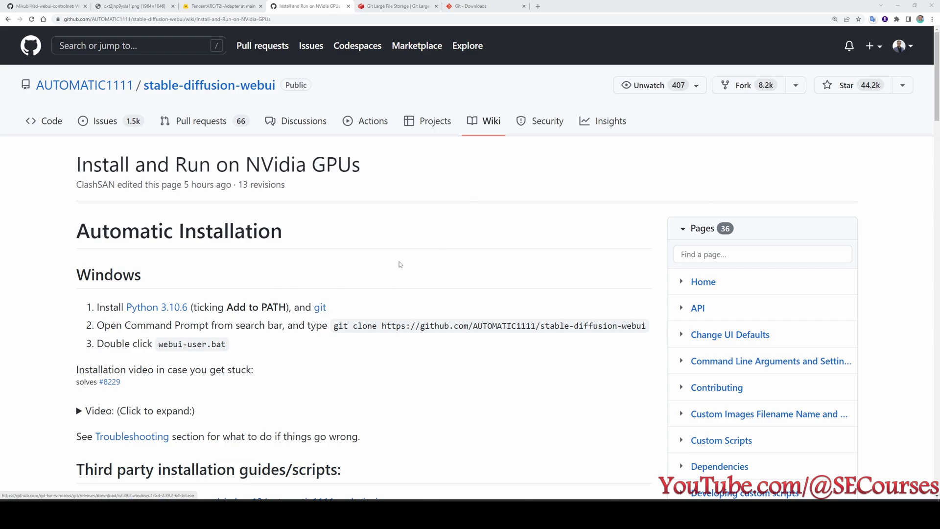
{"action": "left_click", "coordinate": [482, 6]}
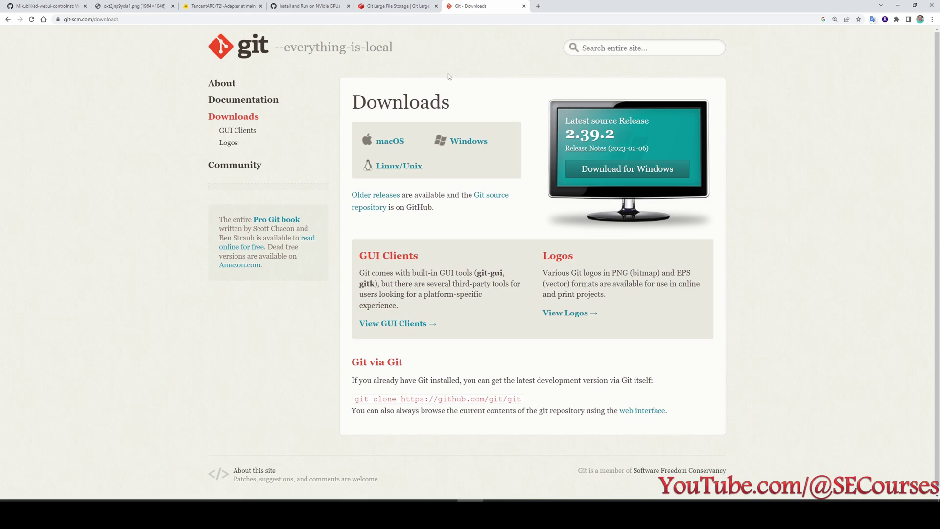
{"action": "left_click", "coordinate": [407, 5]}
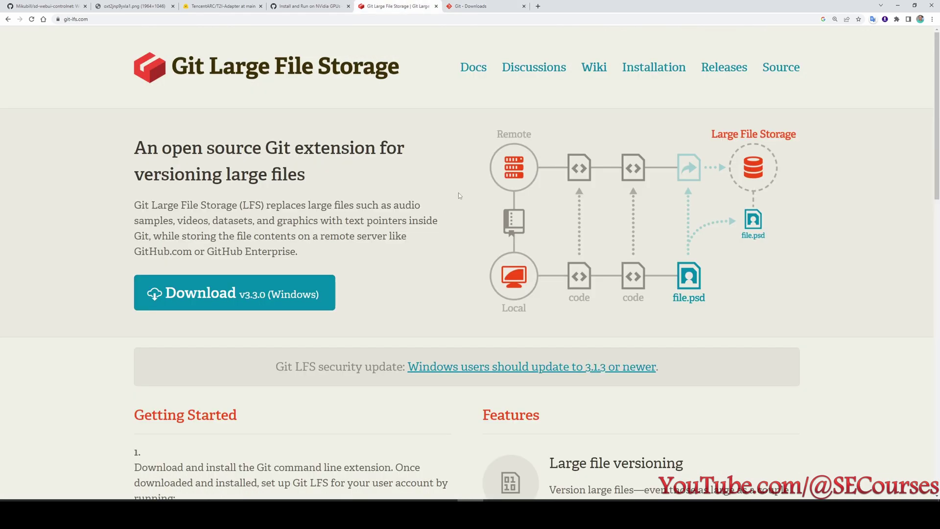
{"action": "left_click", "coordinate": [446, 6]}
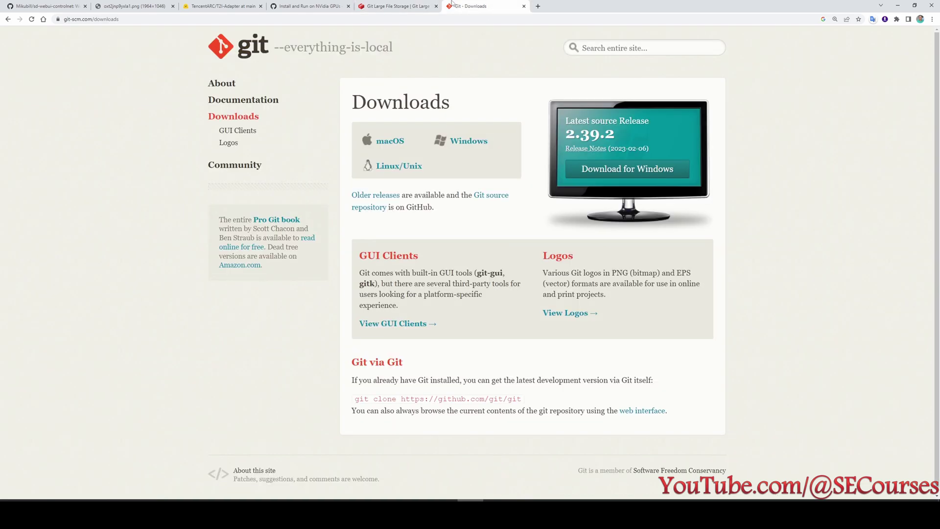
{"action": "left_click", "coordinate": [413, 4]}
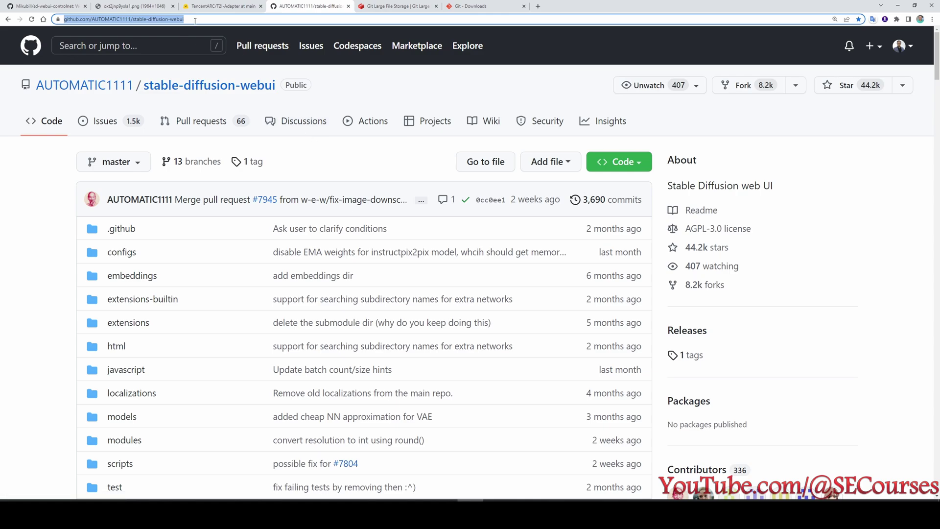
Open a Command Prompt inside the empty C:\style transfer folder
{"action": "key", "text": "super"}
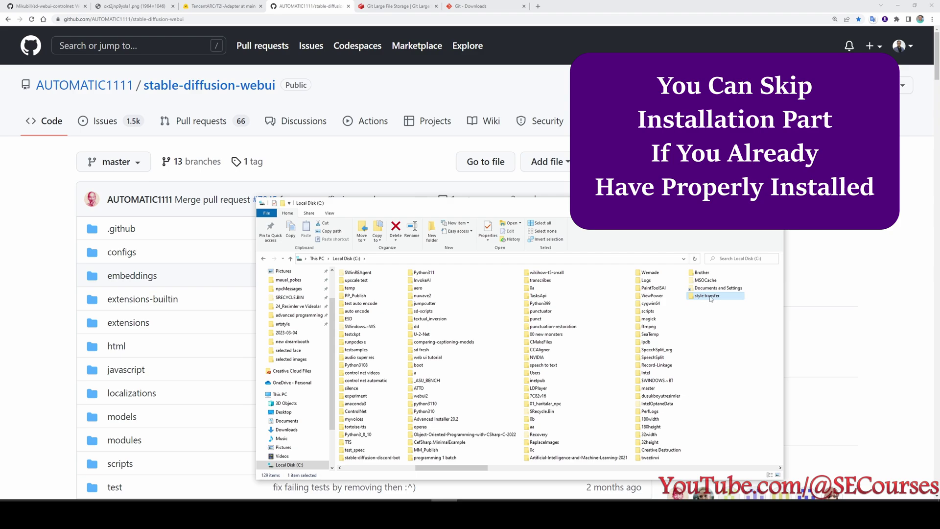
{"action": "double_click", "coordinate": [710, 297]}
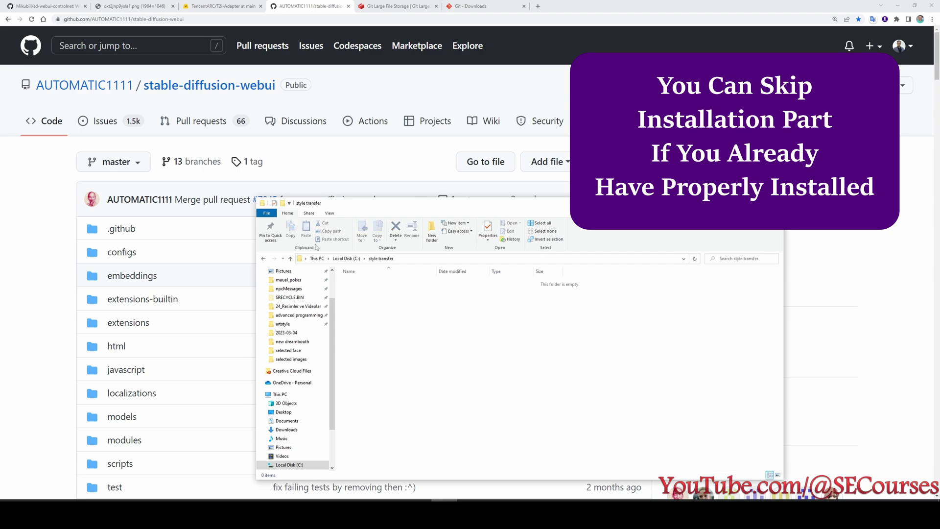
{"action": "left_click", "coordinate": [409, 261]}
{"action": "type", "text": "cmd"}
{"action": "key", "text": "Return"}
{"action": "scroll", "coordinate": [222, 184], "scroll_direction": "up", "scroll_amount": 1}
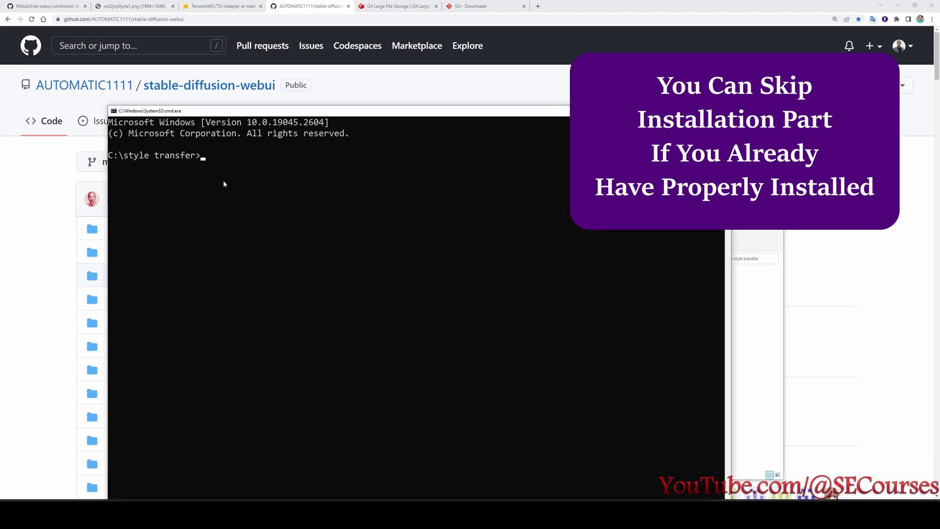
{"action": "left_click_drag", "start_coordinate": [243, 123], "coordinate": [335, 123]}
{"action": "left_click", "coordinate": [191, 149]}
{"action": "left_click_drag", "start_coordinate": [221, 166], "coordinate": [106, 154]}
{"action": "left_click", "coordinate": [250, 154]}
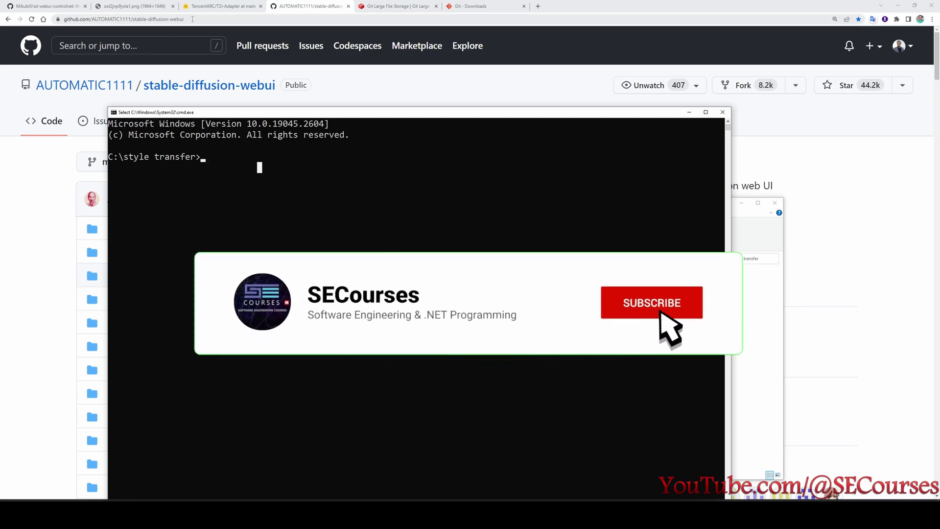
Run git clone with the copied stable-diffusion-webui URL and open the cloned folder
{"action": "left_click", "coordinate": [192, 19]}
{"action": "key", "text": "ctrl+c"}
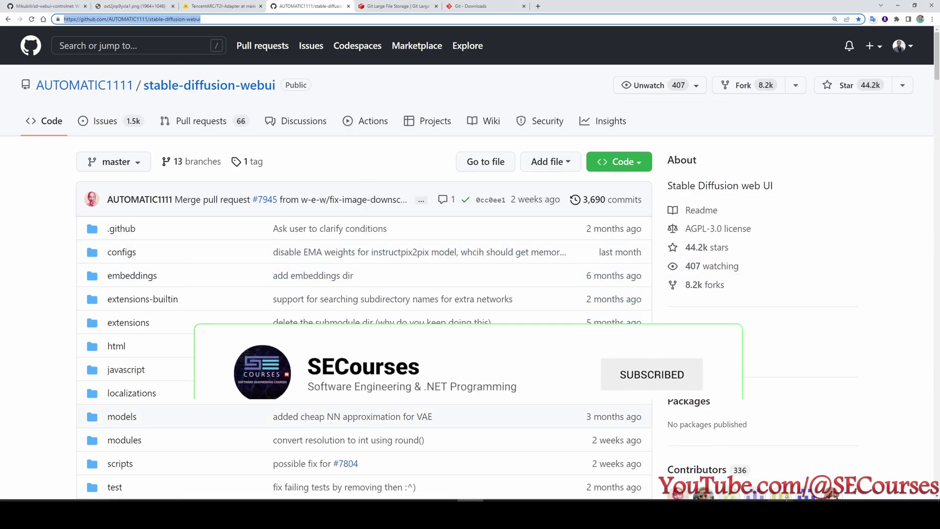
{"action": "key", "text": "alt+Tab"}
{"action": "type", "text": "git clone"}
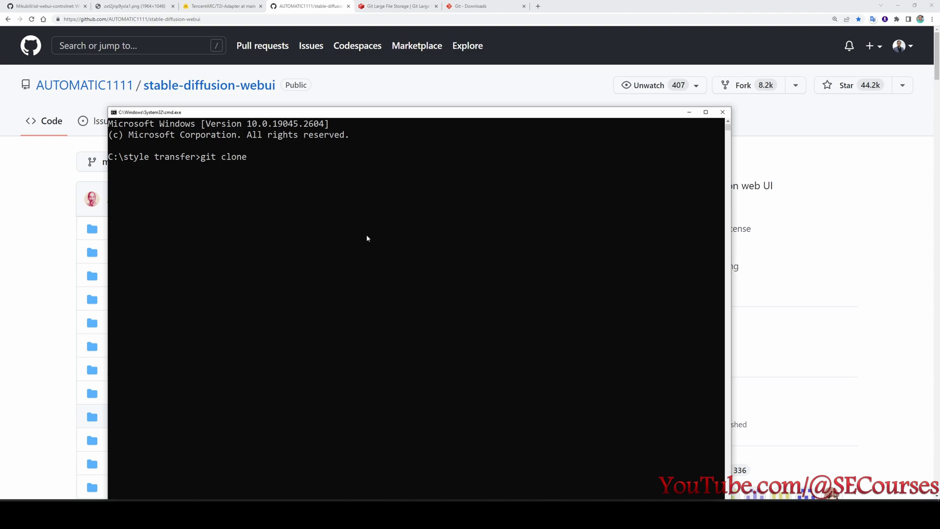
{"action": "key", "text": "ctrl+v"}
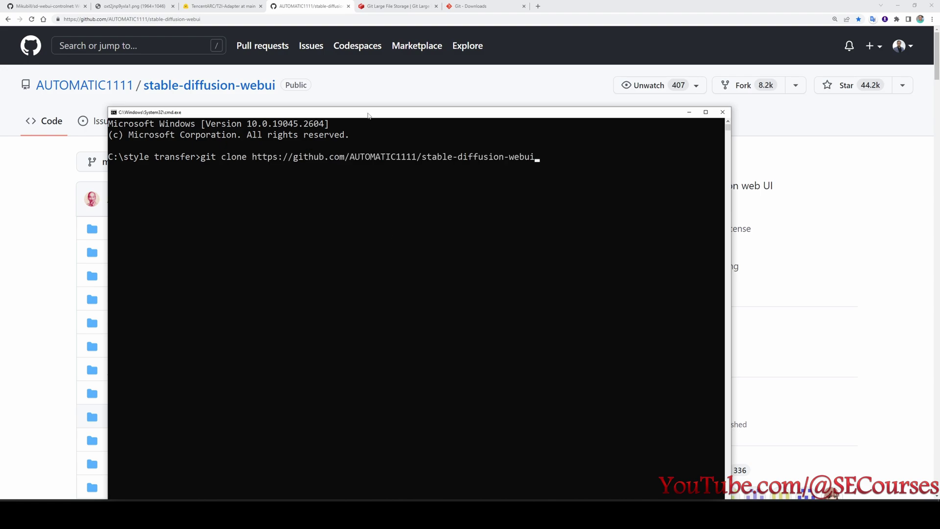
{"action": "right_click", "coordinate": [368, 113]}
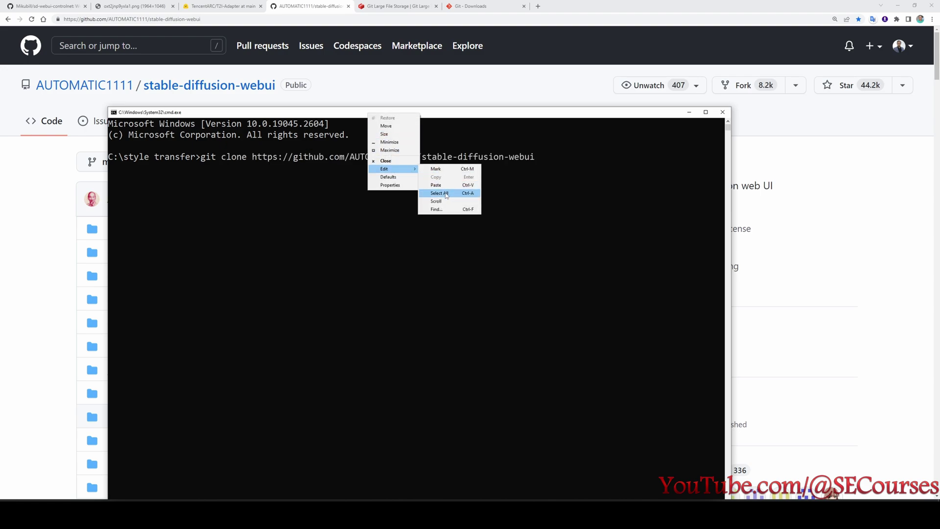
{"action": "left_click", "coordinate": [571, 181]}
{"action": "key", "text": "Return"}
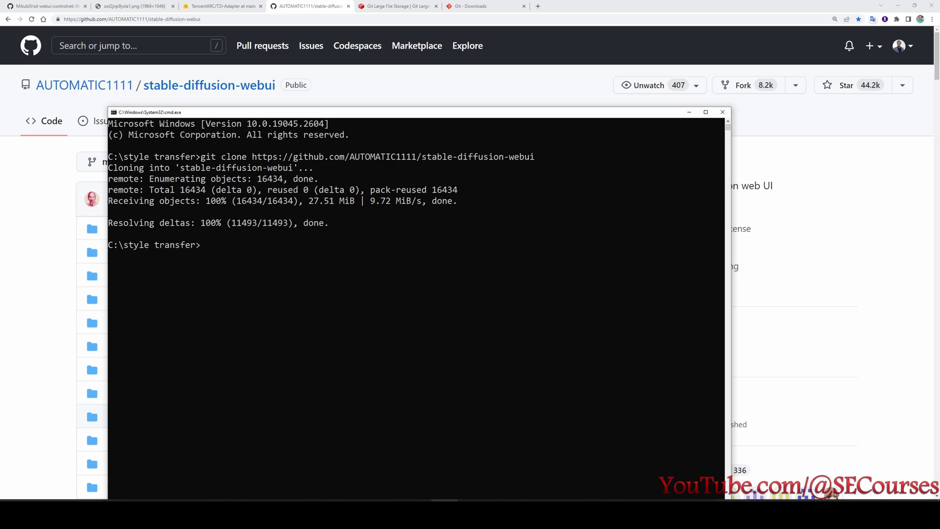
{"action": "left_click", "coordinate": [448, 500]}
{"action": "double_click", "coordinate": [378, 286]}
{"action": "scroll", "coordinate": [384, 416], "scroll_direction": "down", "scroll_amount": 3}
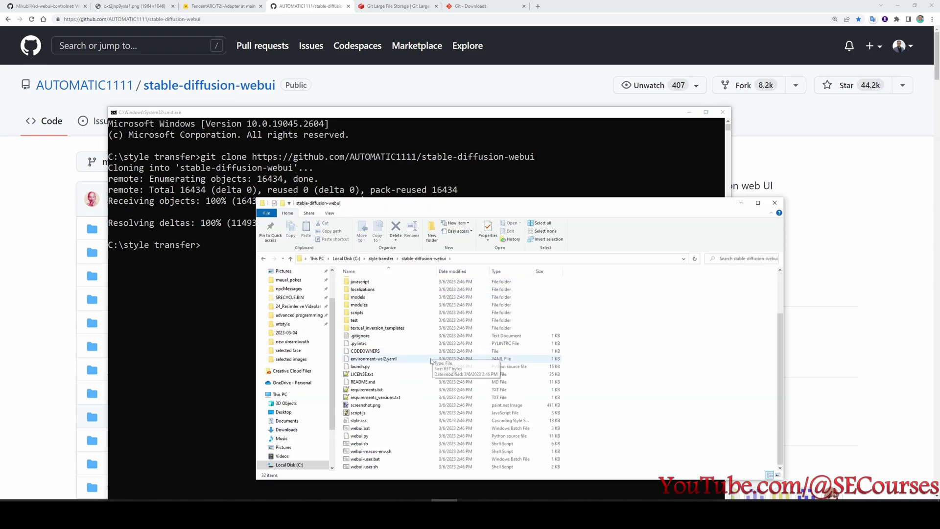
Edit webui-user.bat in Notepad so COMMANDLINE_ARGS is --xformers, and save it
{"action": "left_click", "coordinate": [372, 462]}
{"action": "right_click", "coordinate": [372, 462]}
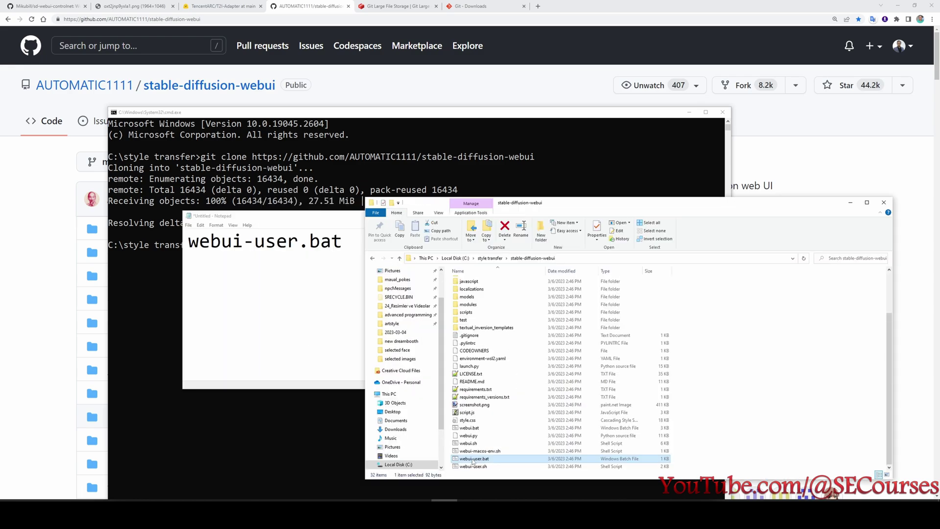
{"action": "right_click", "coordinate": [472, 462]}
{"action": "left_click", "coordinate": [492, 269]}
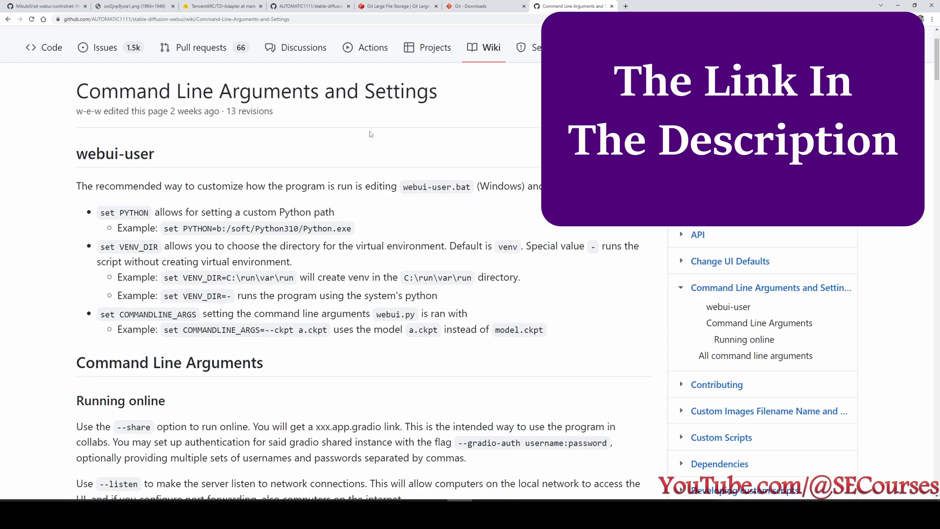
{"action": "key", "text": "alt+Tab"}
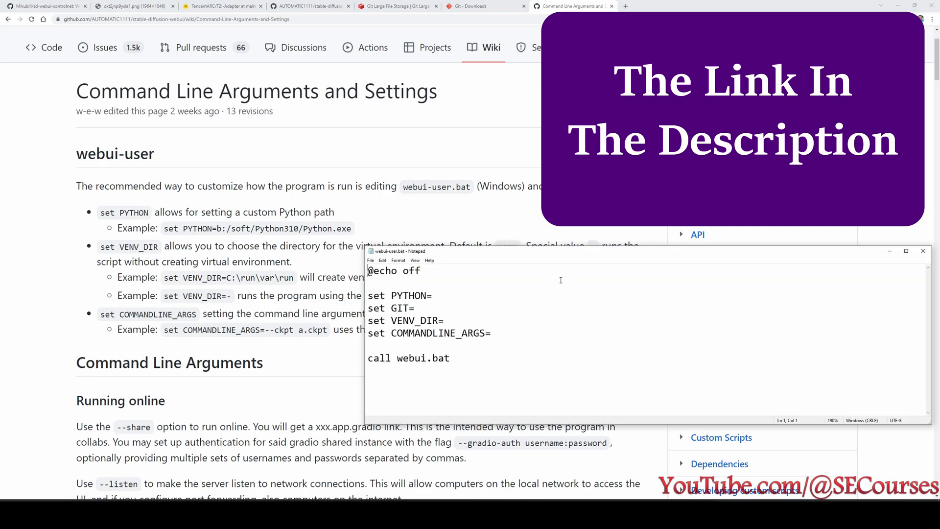
{"action": "type", "text": "--xformer"}
{"action": "type", "text": "s"}
{"action": "key", "text": "ctrl+s"}
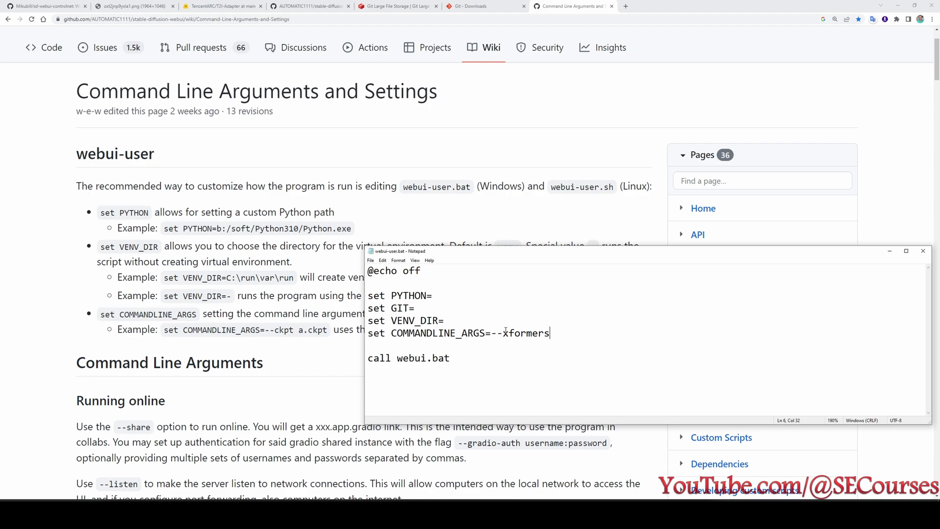
Copy the models\Stable-diffusion path and download v1-5-pruned-emaonly.ckpt from Hugging Face into it
{"action": "key", "text": "alt+Tab"}
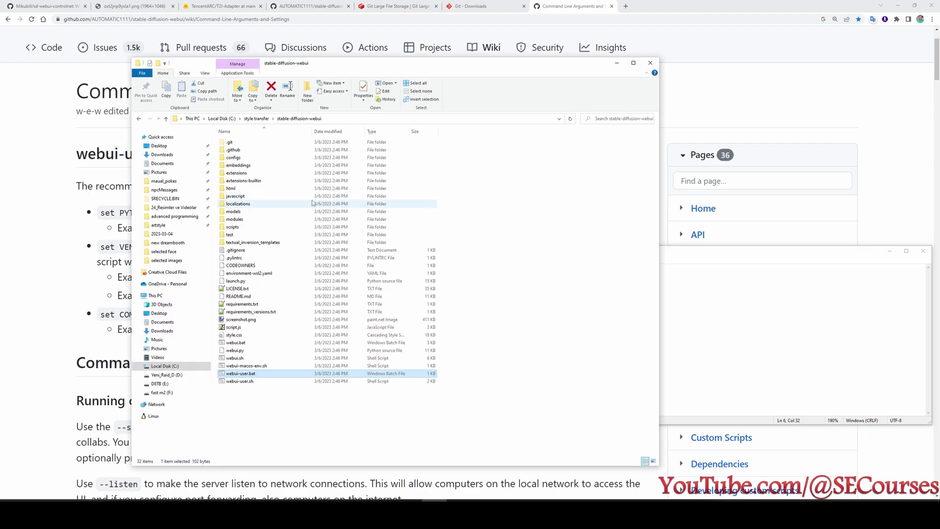
{"action": "double_click", "coordinate": [240, 210]}
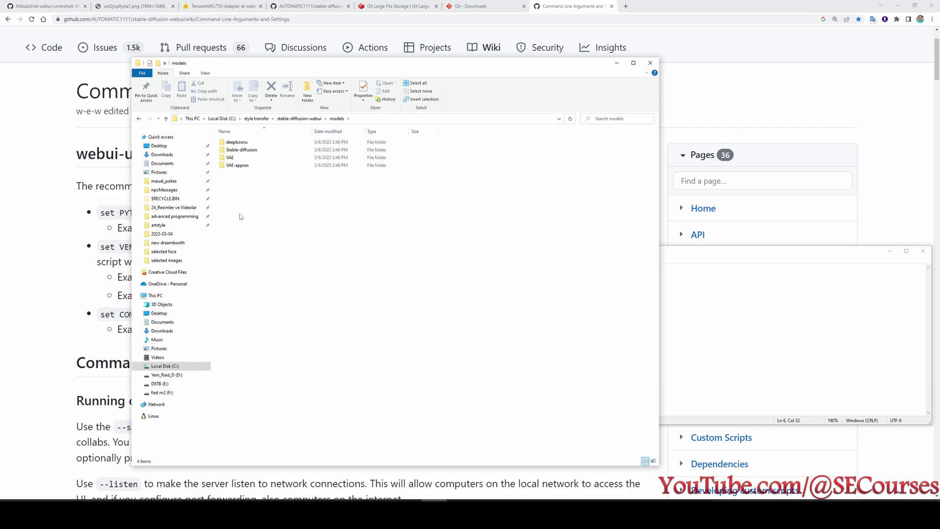
{"action": "double_click", "coordinate": [241, 149]}
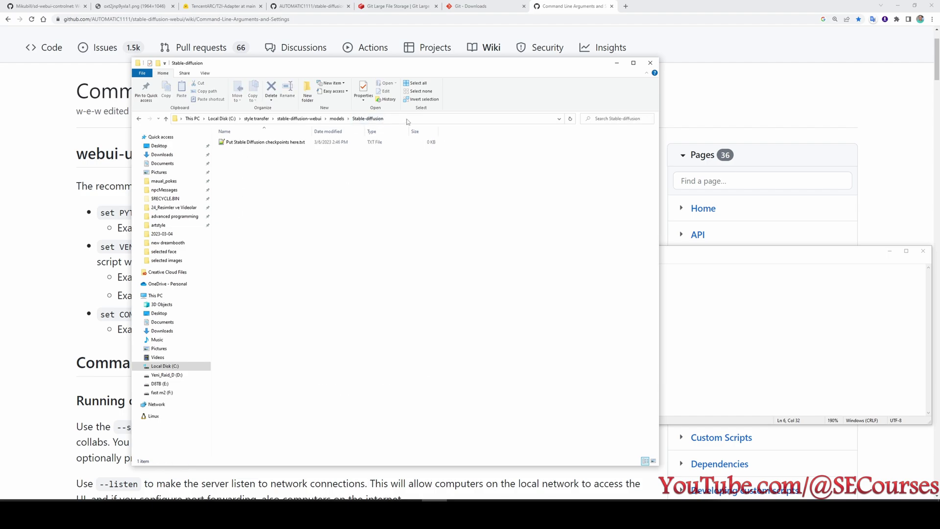
{"action": "left_click", "coordinate": [394, 118]}
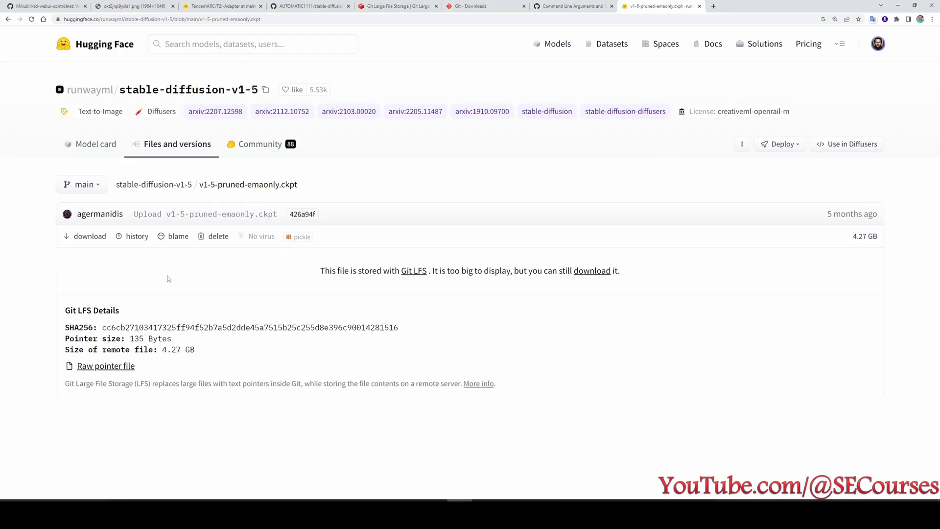
{"action": "key", "text": "alt+Tab"}
{"action": "key", "text": "alt+Tab"}
{"action": "left_click", "coordinate": [90, 236]}
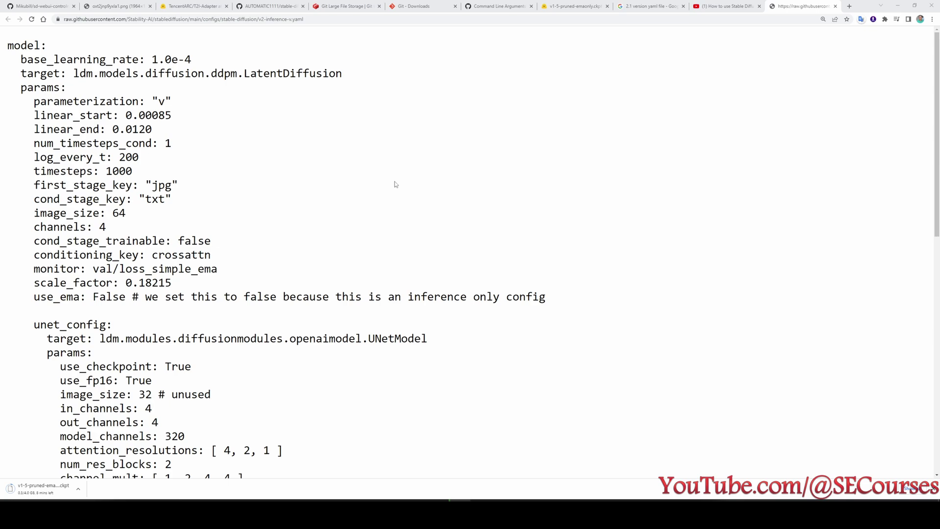
{"action": "left_click", "coordinate": [724, 6]}
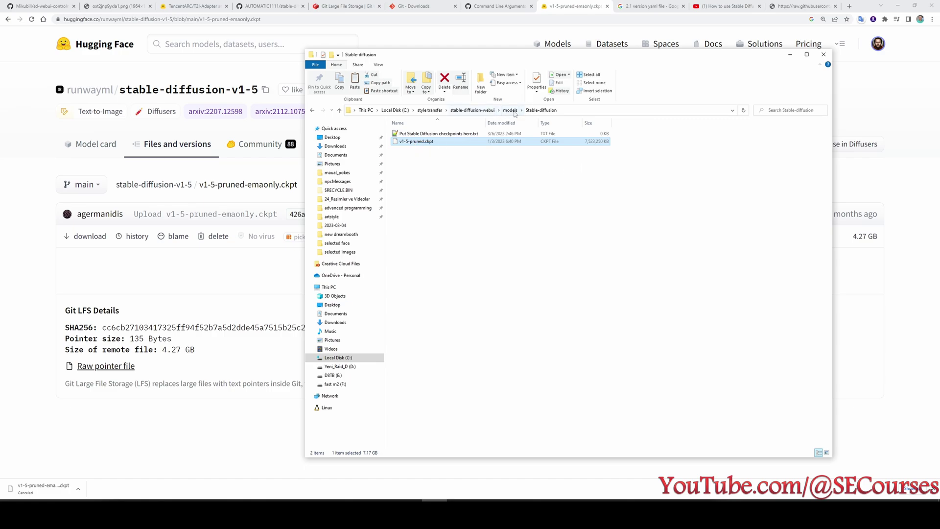
{"action": "key", "text": "alt+Tab"}
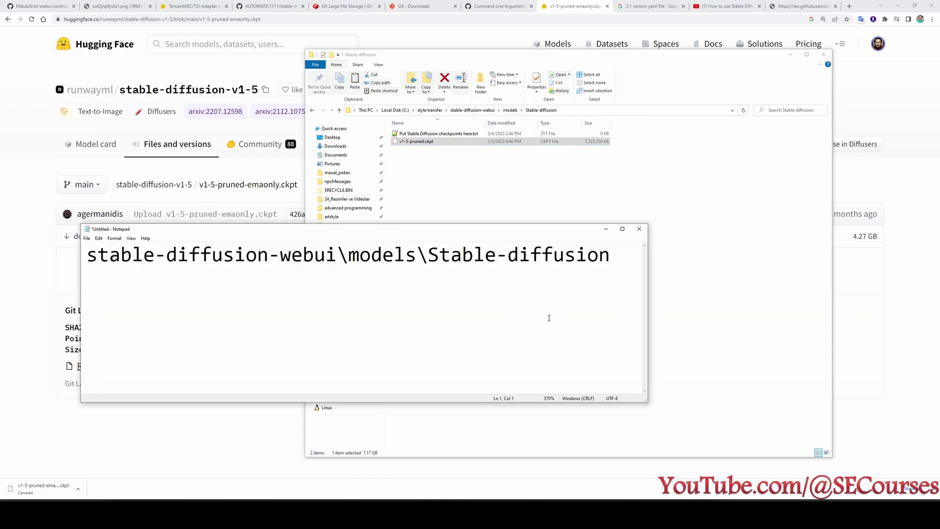
{"action": "left_click", "coordinate": [461, 111]}
{"action": "double_click", "coordinate": [421, 367]}
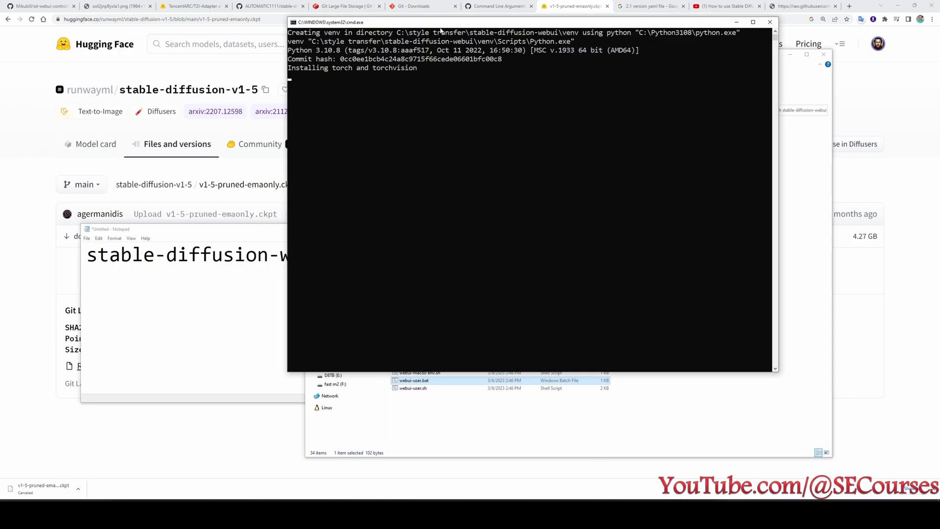
{"action": "left_click_drag", "start_coordinate": [440, 23], "coordinate": [372, 79]}
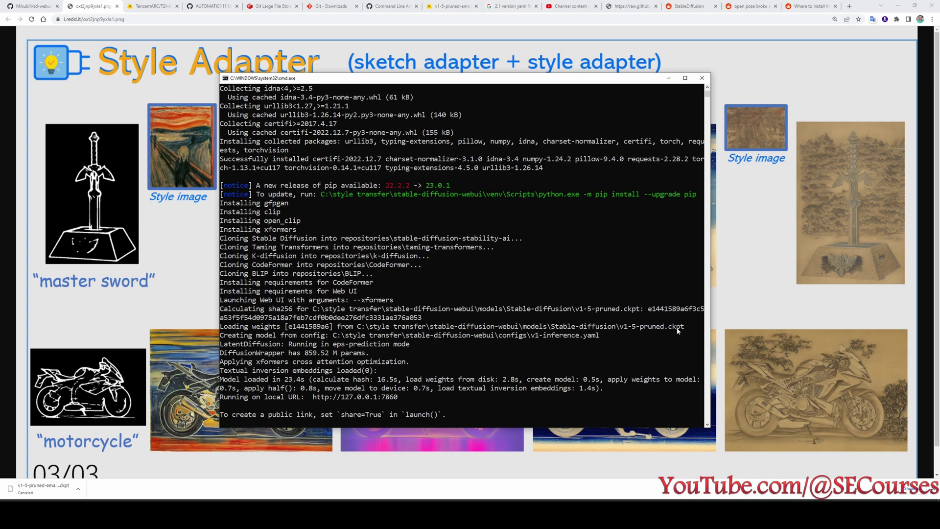
{"action": "double_click", "coordinate": [314, 397]}
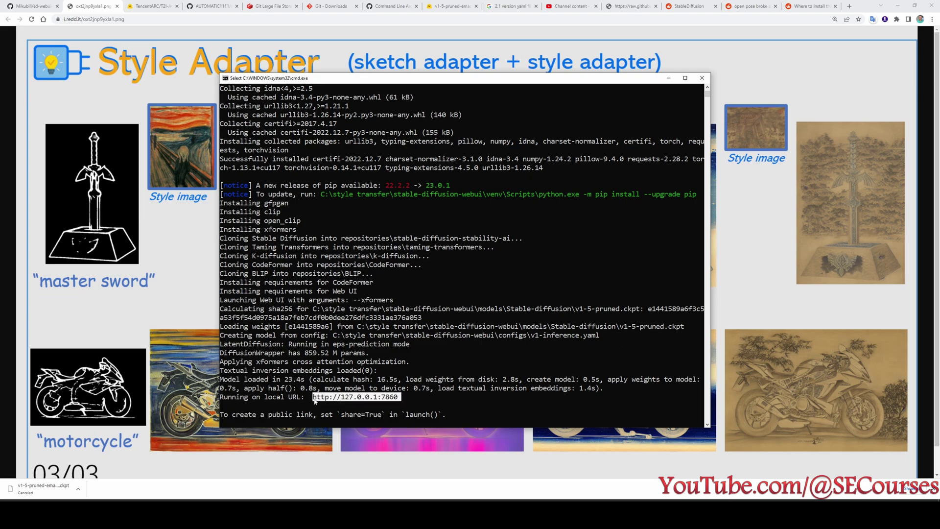
{"action": "key", "text": "ctrl+c"}
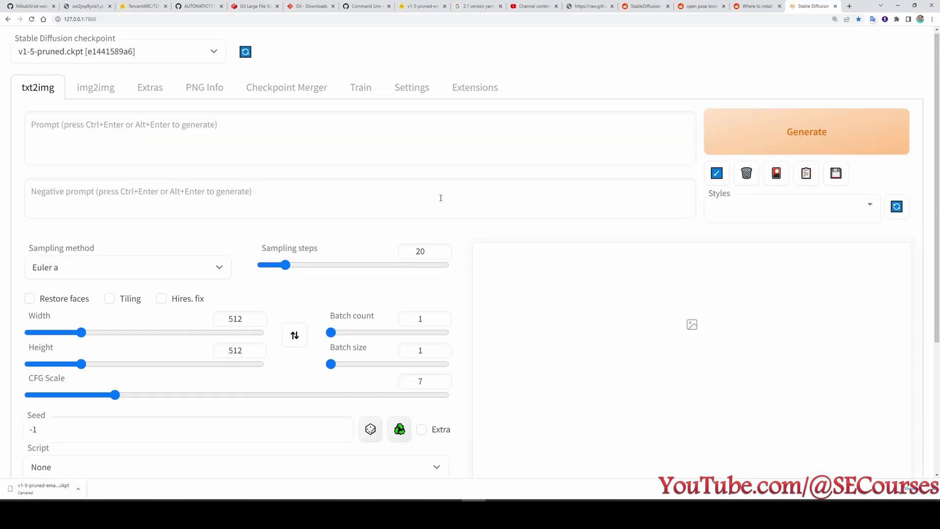
Follow the footer's commit 0cc0ee1 to GitHub and open the repository's commit history
{"action": "scroll", "coordinate": [439, 196], "scroll_direction": "down", "scroll_amount": 5}
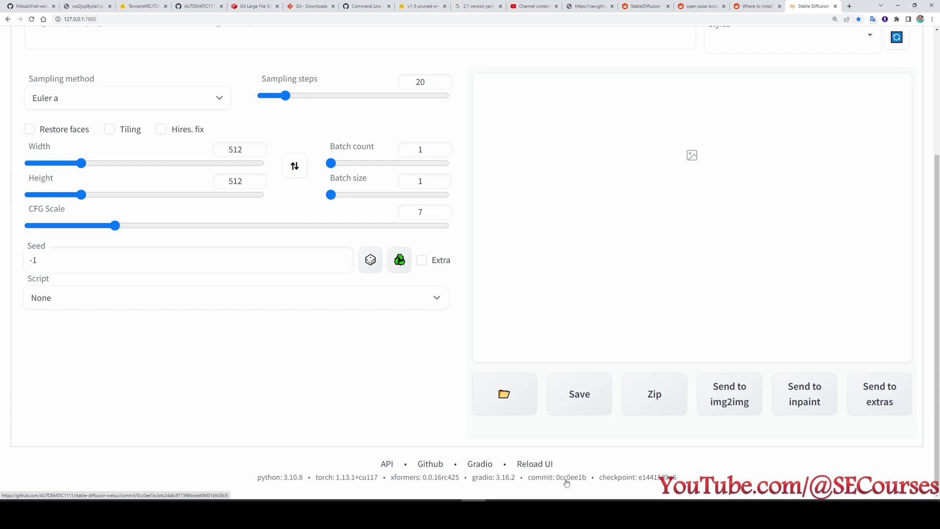
{"action": "left_click", "coordinate": [567, 482]}
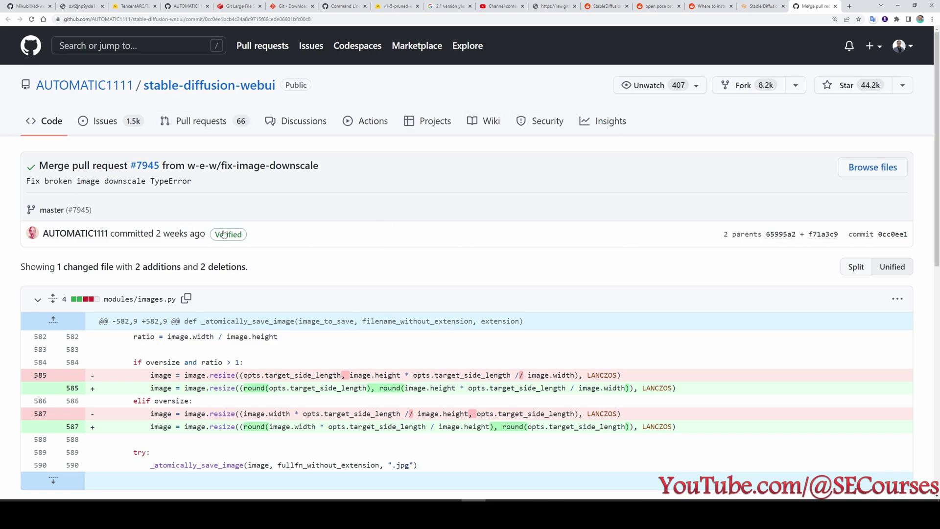
{"action": "left_click", "coordinate": [234, 88]}
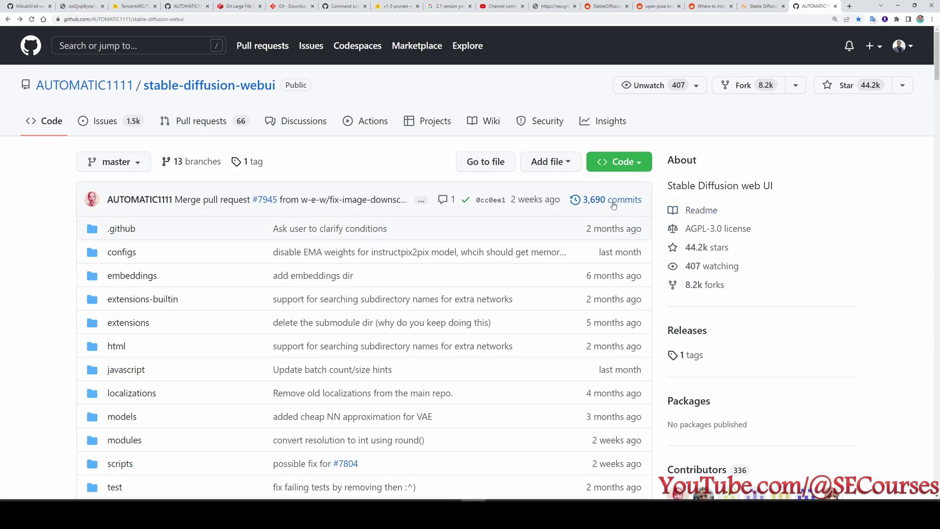
{"action": "left_click", "coordinate": [614, 205]}
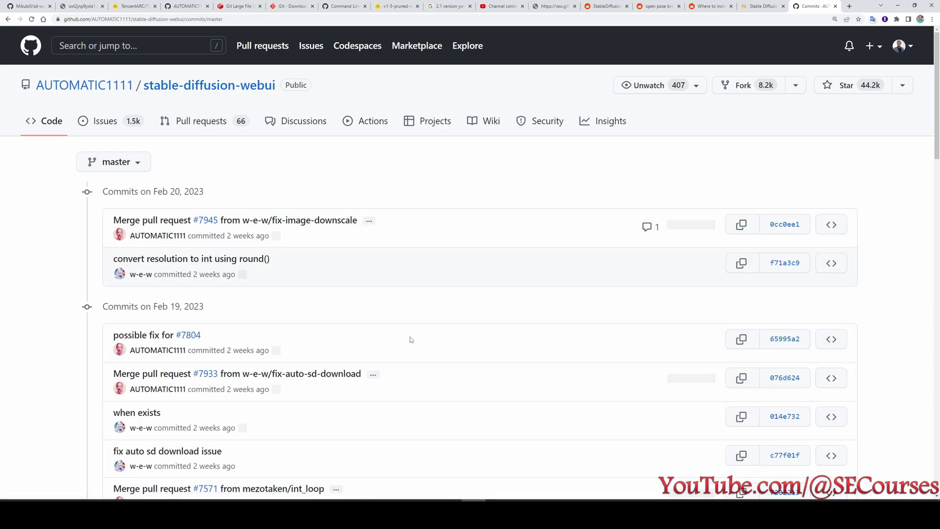
{"action": "left_click", "coordinate": [897, 6]}
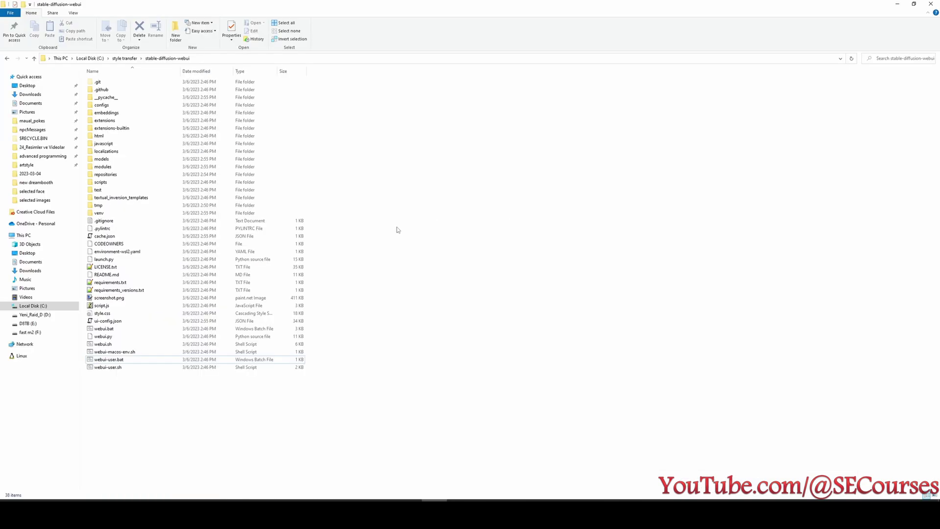
Run git pull in the stable-diffusion-webui folder, then scroll GitHub's commit list
{"action": "left_click", "coordinate": [238, 60]}
{"action": "type", "text": "cmd"}
{"action": "key", "text": "Return"}
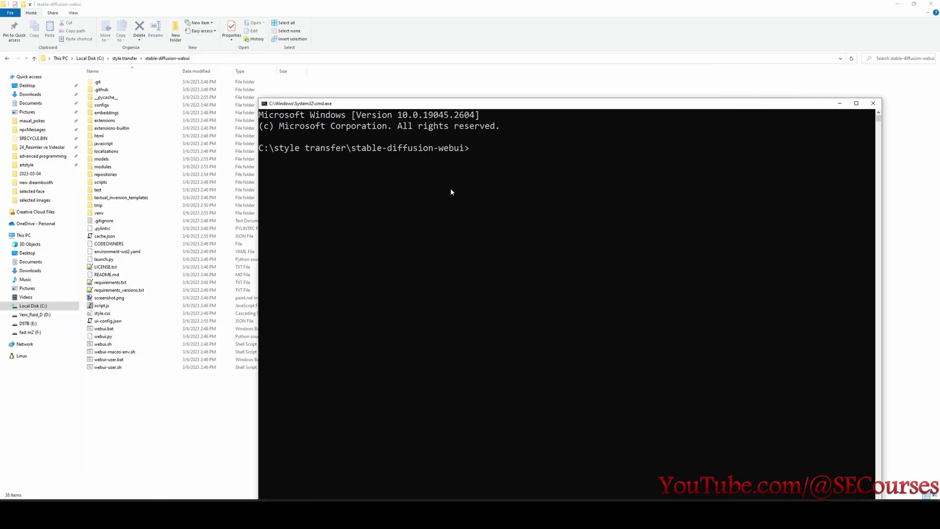
{"action": "type", "text": "git pull"}
{"action": "key", "text": "Return"}
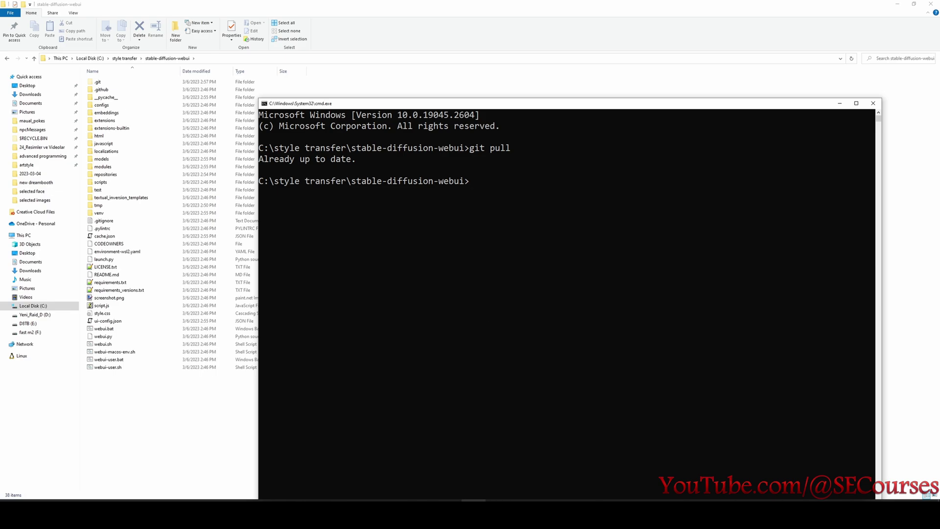
{"action": "left_click", "coordinate": [473, 500]}
{"action": "scroll", "coordinate": [427, 361], "scroll_direction": "down", "scroll_amount": 4}
{"action": "scroll", "coordinate": [426, 361], "scroll_direction": "down", "scroll_amount": 3}
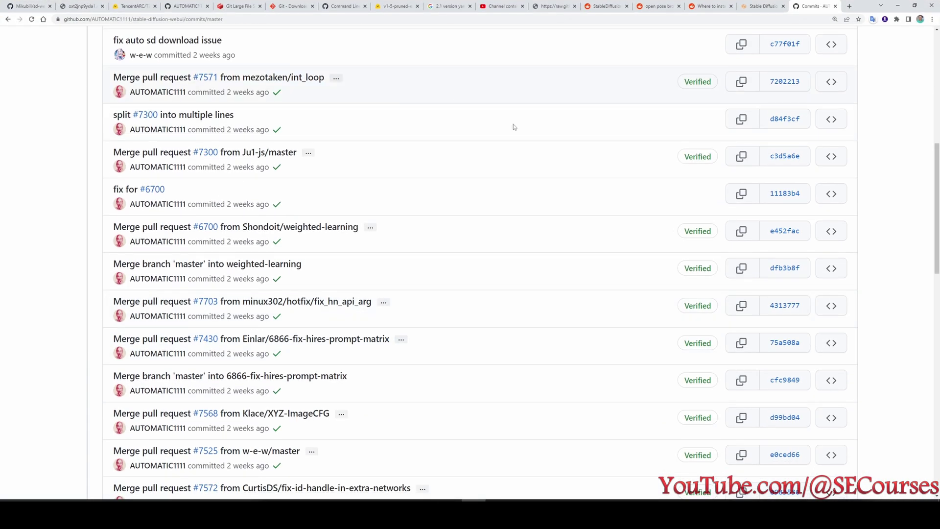
Open the "Merge branch 'master' into weighted-learning" commit and copy its hash dfb3b8f
{"action": "scroll", "coordinate": [482, 315], "scroll_direction": "down", "scroll_amount": 2}
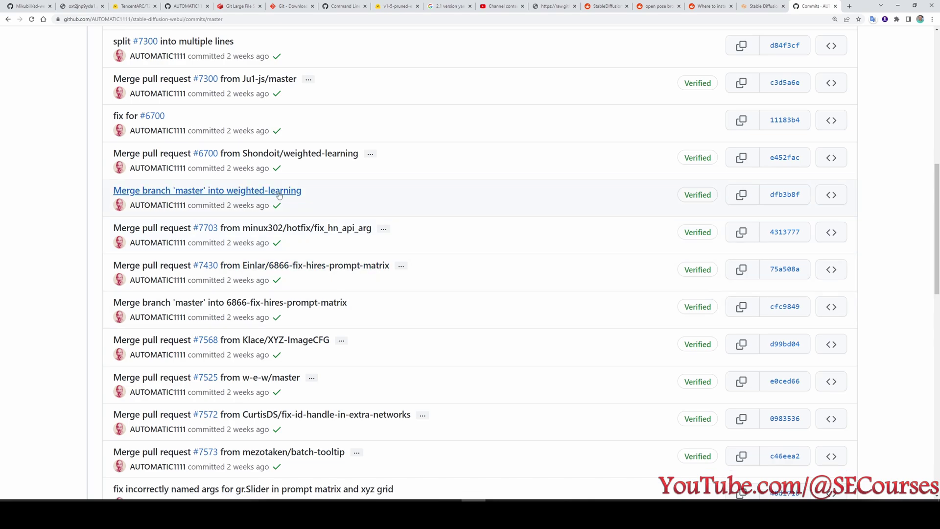
{"action": "left_click", "coordinate": [277, 195]}
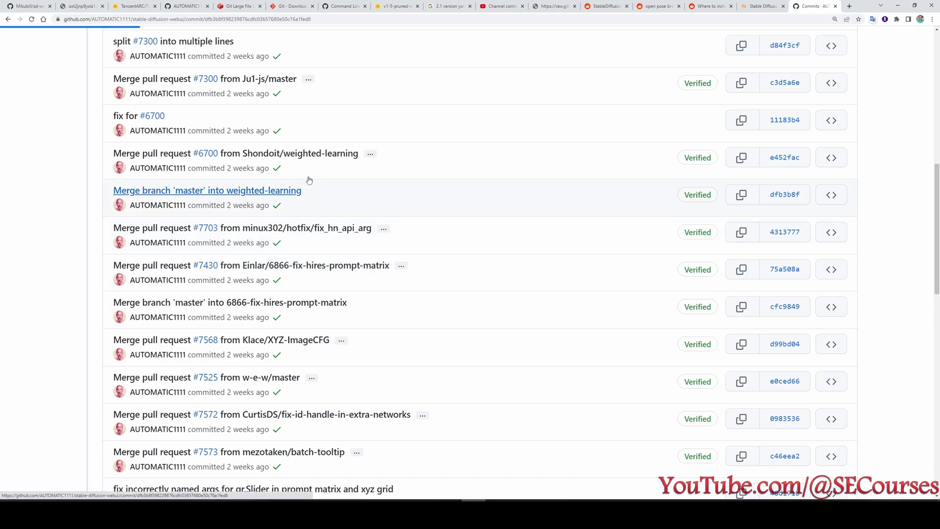
{"action": "double_click", "coordinate": [263, 19]}
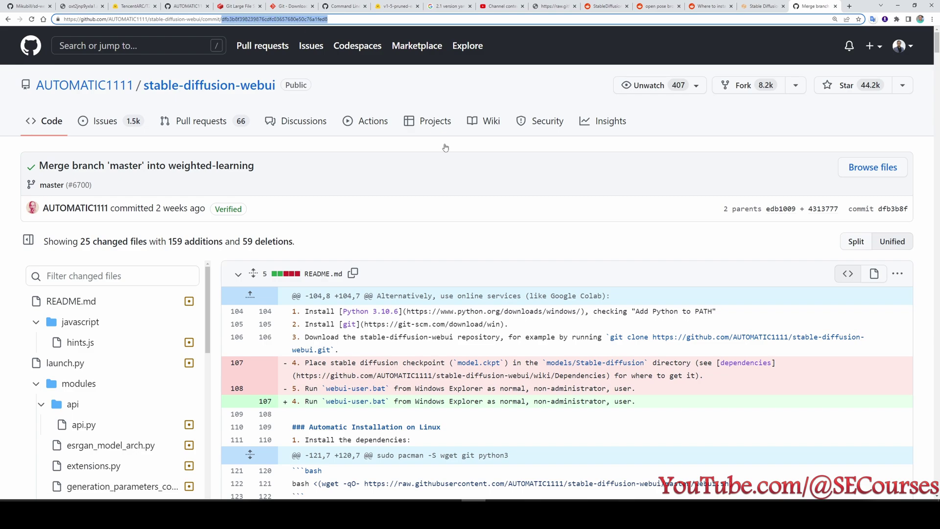
{"action": "left_click", "coordinate": [913, 211]}
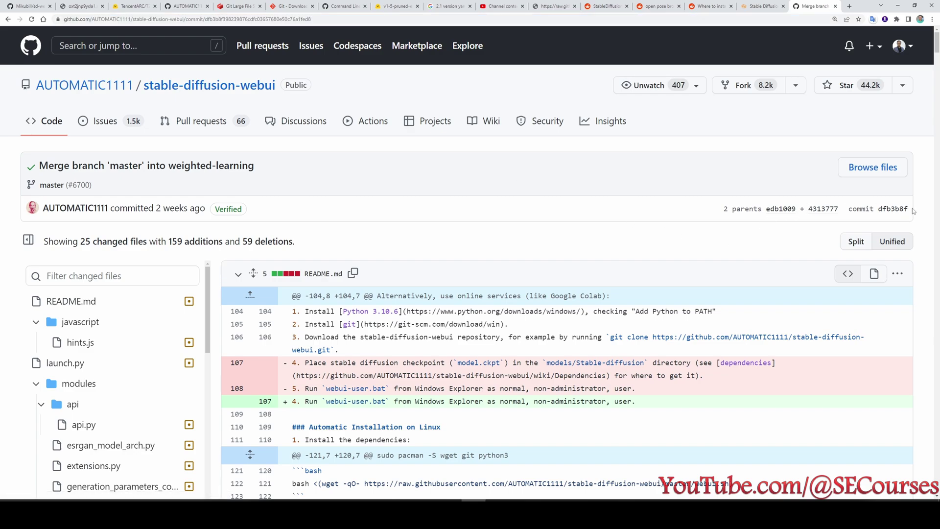
Check out commit dfb3b8f with git checkout
{"action": "key", "text": "alt+Tab"}
{"action": "left_click", "coordinate": [466, 260]}
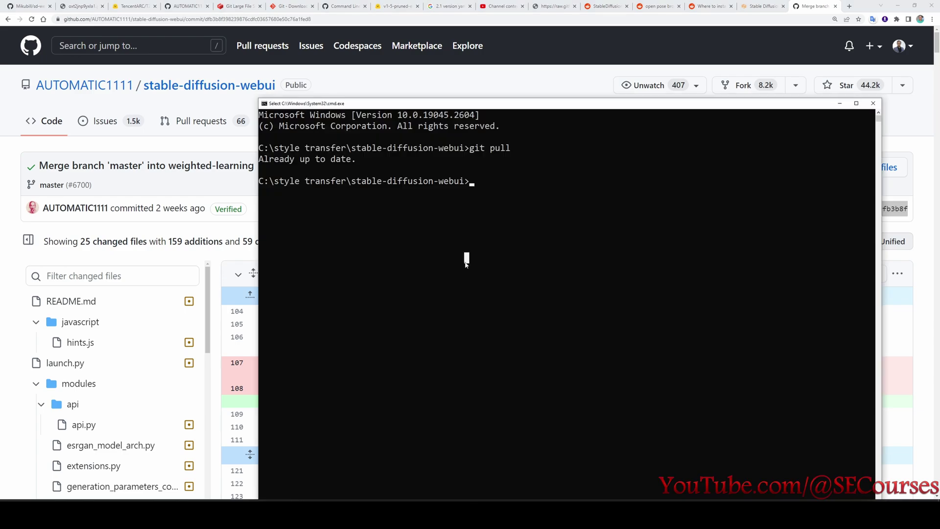
{"action": "type", "text": "git checkout dfb3b8f"}
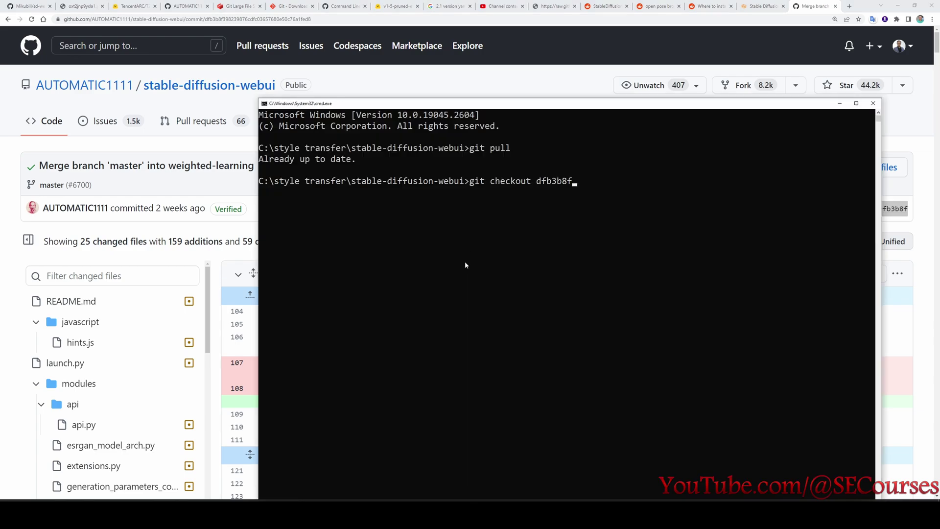
{"action": "key", "text": "Return"}
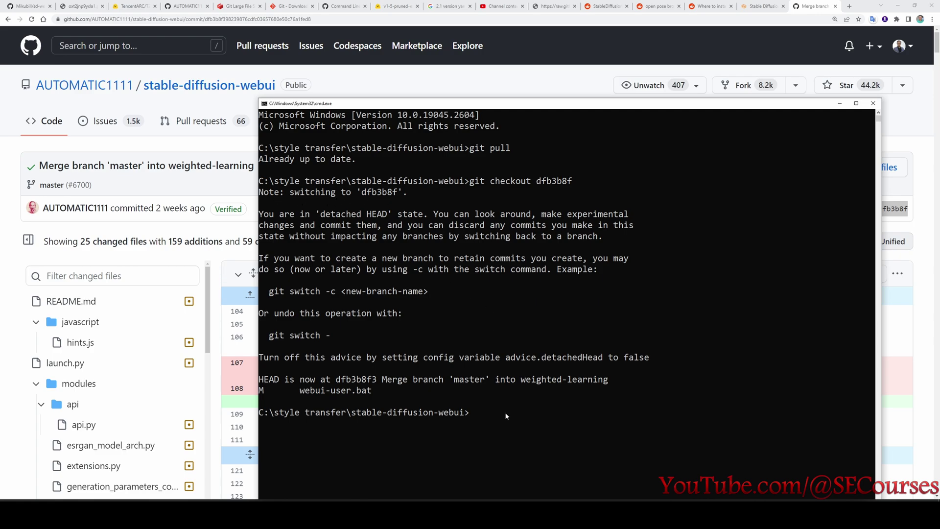
Go back to the previous commit page and check out 0cc0ee1 again
{"action": "key", "text": "alt+Tab"}
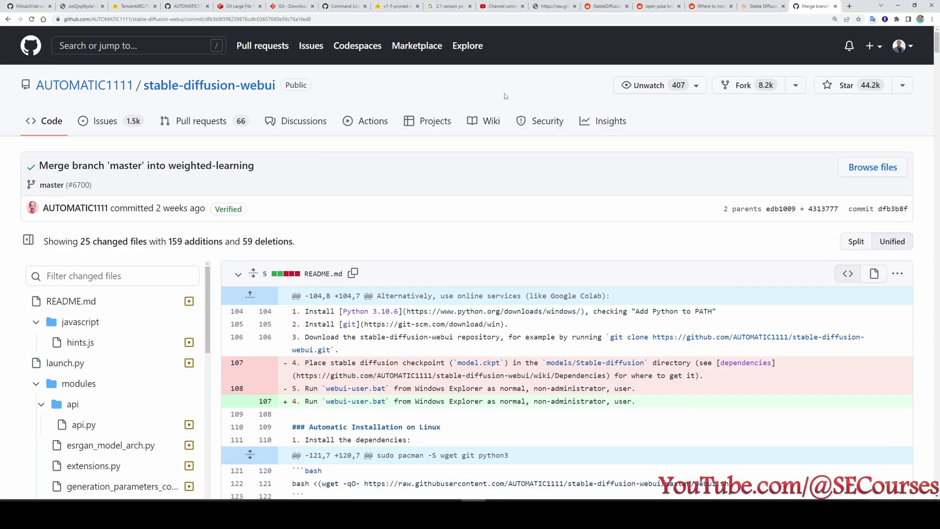
{"action": "left_click", "coordinate": [548, 288]}
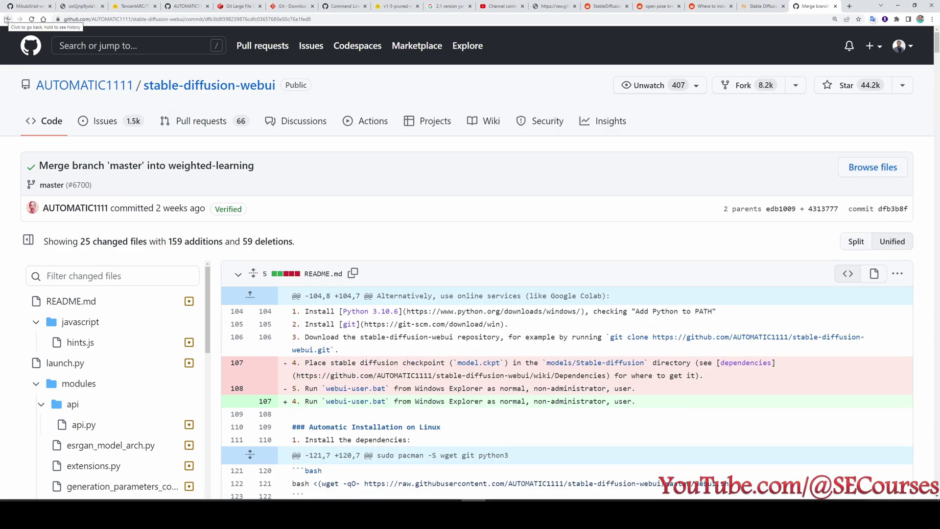
{"action": "left_click", "coordinate": [7, 20]}
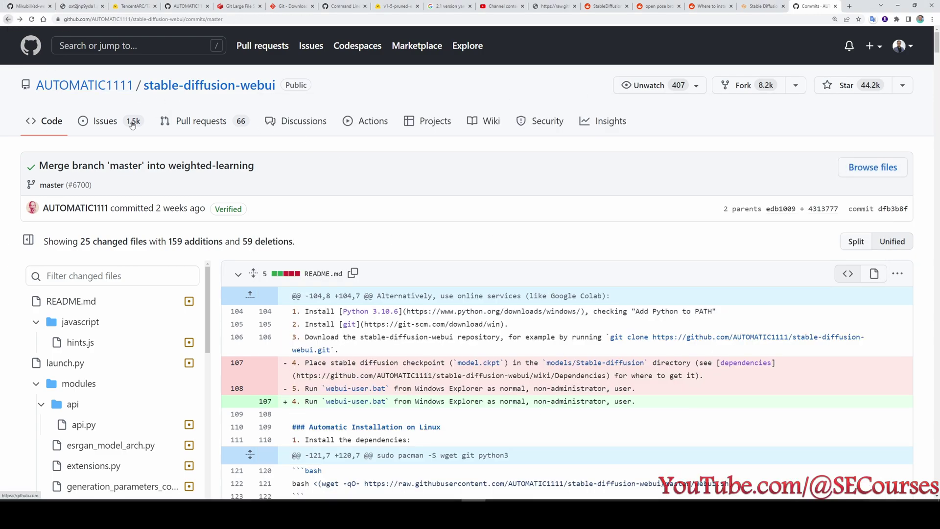
{"action": "key", "text": "alt+Tab"}
{"action": "type", "text": "git checkout 0cc0ee1"}
{"action": "key", "text": "Return"}
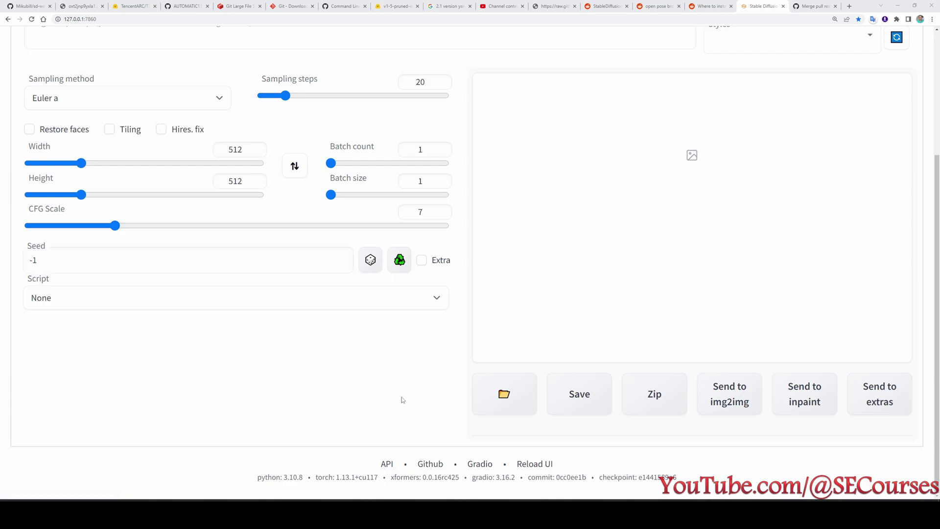
Switch to File Explorer showing the stable-diffusion-webui folder
{"action": "key", "text": "alt+Tab"}
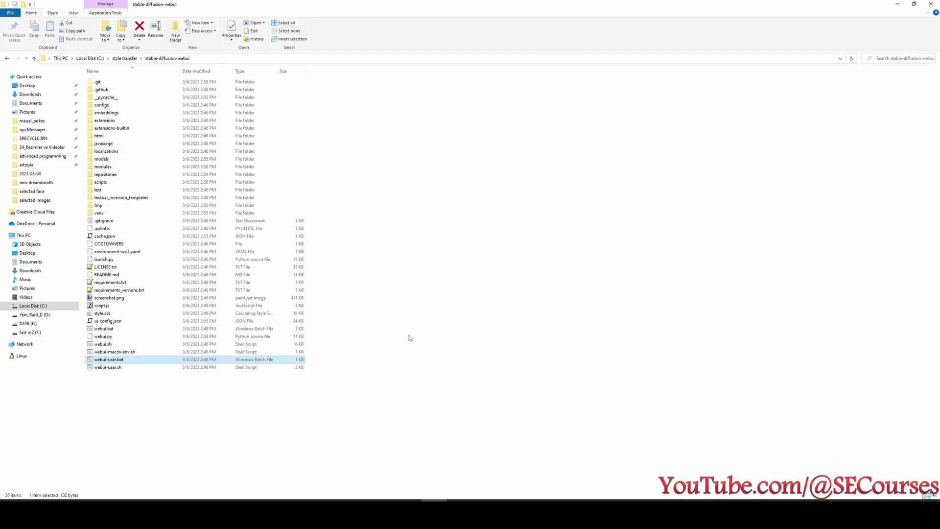
Open a Command Prompt in the venv\Scripts folder via the cmd address-bar command
{"action": "double_click", "coordinate": [98, 212]}
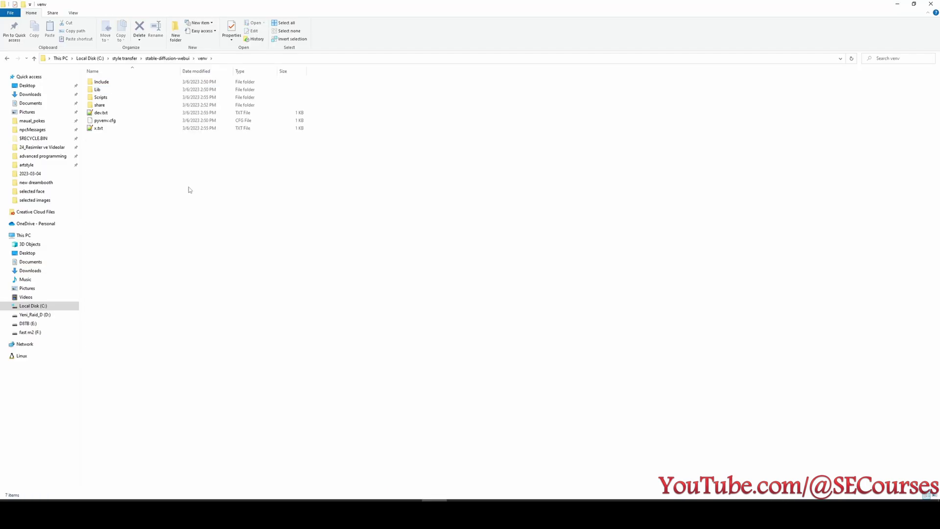
{"action": "double_click", "coordinate": [109, 98]}
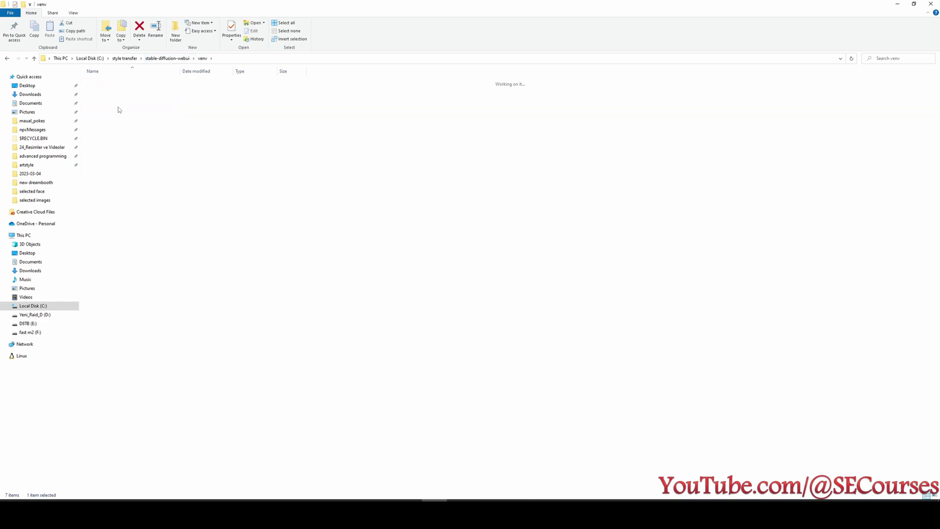
{"action": "left_click", "coordinate": [267, 58]}
{"action": "type", "text": "cmd"}
{"action": "key", "text": "Return"}
Run activate so the prompt shows the (venv) prefix
{"action": "left_click_drag", "start_coordinate": [266, 60], "coordinate": [275, 63]}
{"action": "scroll", "coordinate": [361, 157], "scroll_direction": "up", "scroll_amount": 2, "text": "ctrl"}
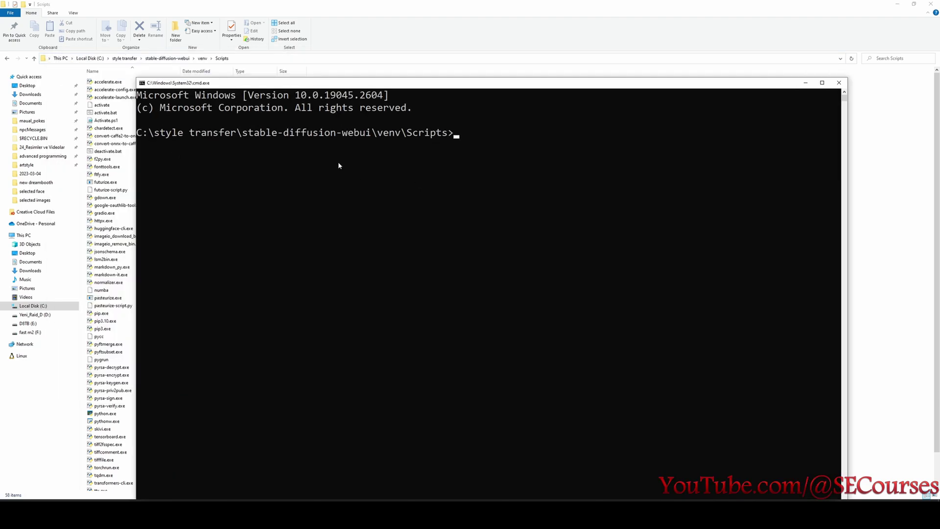
{"action": "type", "text": "activate"}
{"action": "key", "text": "Return"}
{"action": "left_click_drag", "start_coordinate": [178, 160], "coordinate": [137, 161]}
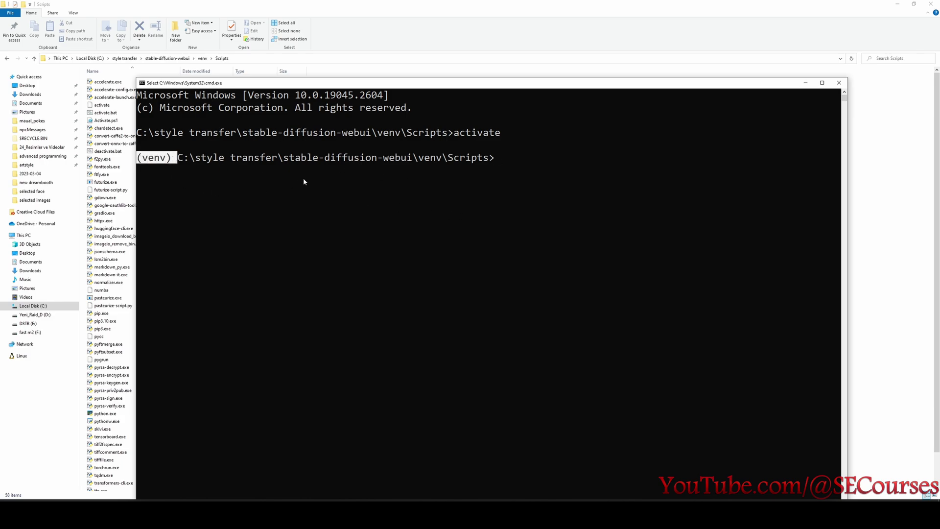
Uninstall the existing xformers package with pip, confirming with y
{"action": "left_click", "coordinate": [522, 161]}
{"action": "type", "text": "pip un"}
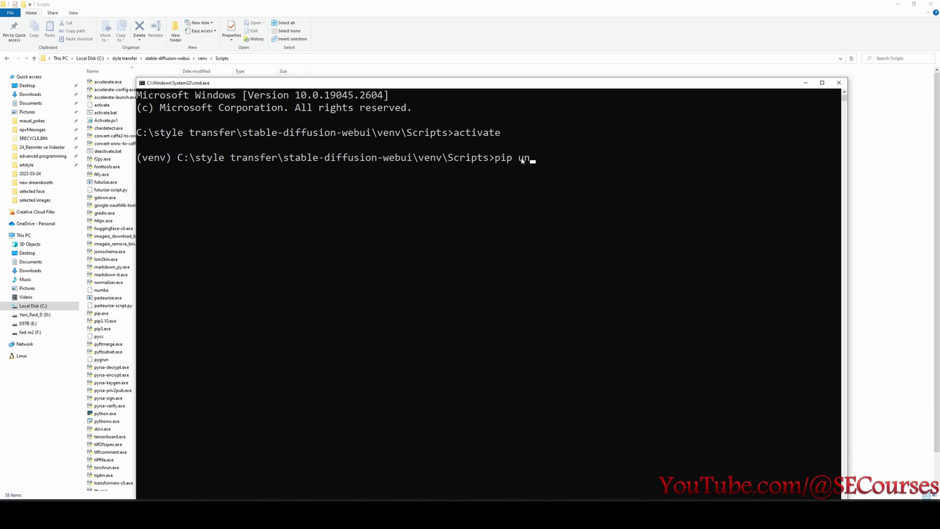
{"action": "type", "text": "install xformers"}
{"action": "key", "text": "Return"}
{"action": "type", "text": "y"}
{"action": "key", "text": "Return"}
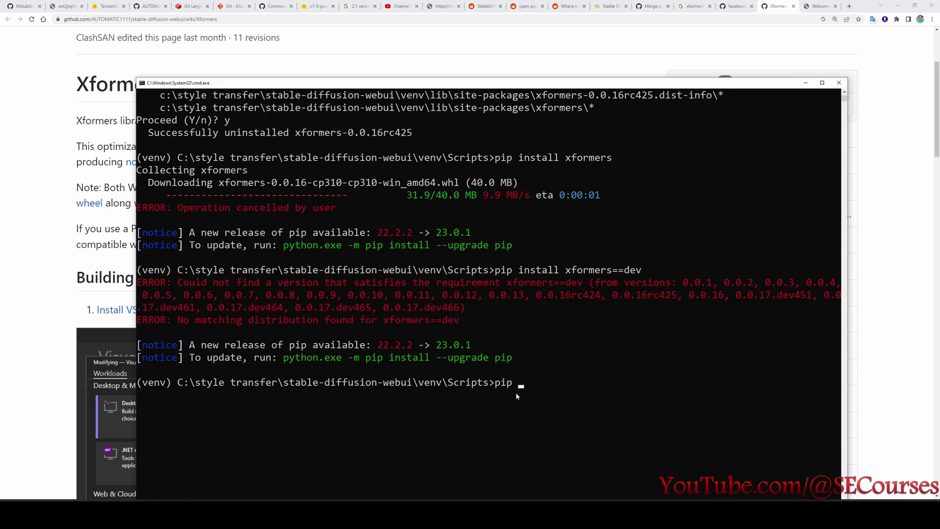
Install xformers==0.0.17.dev466 with pip
{"action": "type", "text": "ll xformers=="}
{"action": "type", "text": "0.0.17.dev466"}
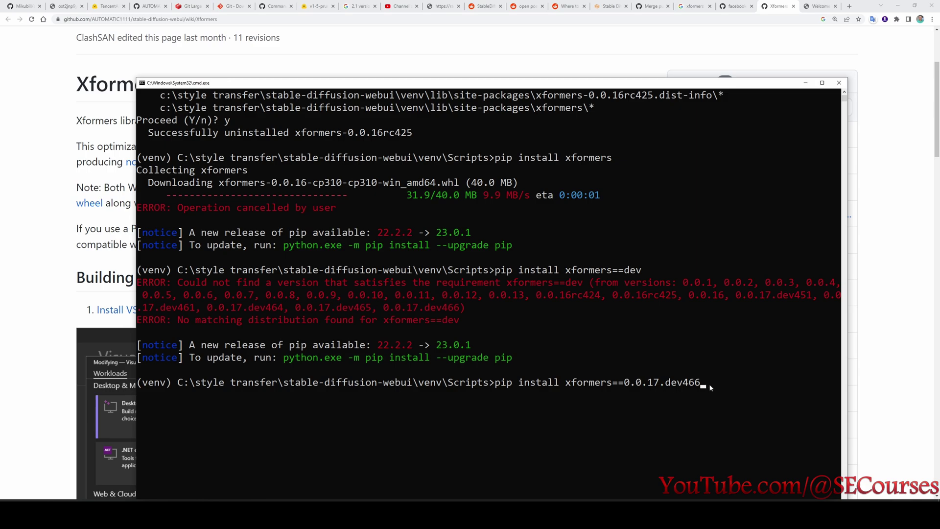
{"action": "key", "text": "Return"}
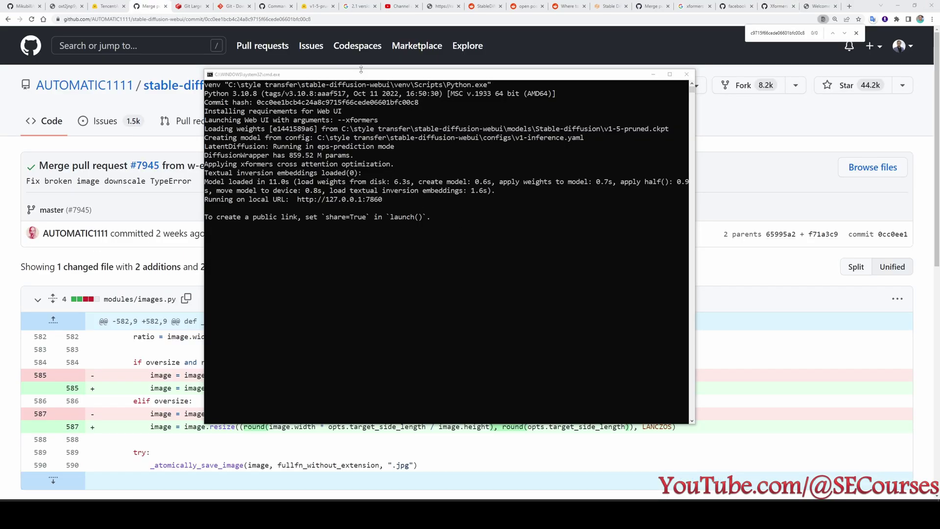
{"action": "left_click_drag", "start_coordinate": [359, 74], "coordinate": [426, 120]}
{"action": "left_click_drag", "start_coordinate": [324, 148], "coordinate": [493, 148]}
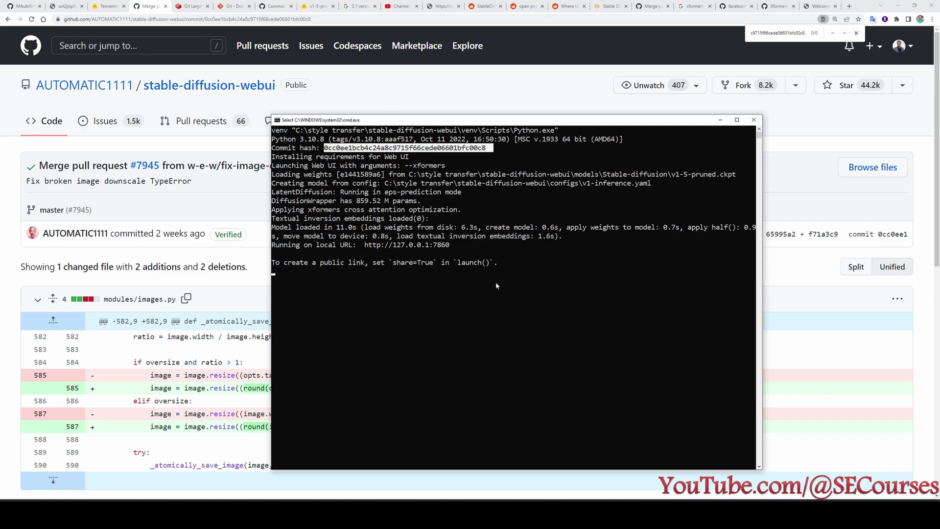
{"action": "left_click_drag", "start_coordinate": [452, 245], "coordinate": [364, 247]}
{"action": "right_click", "coordinate": [365, 243]}
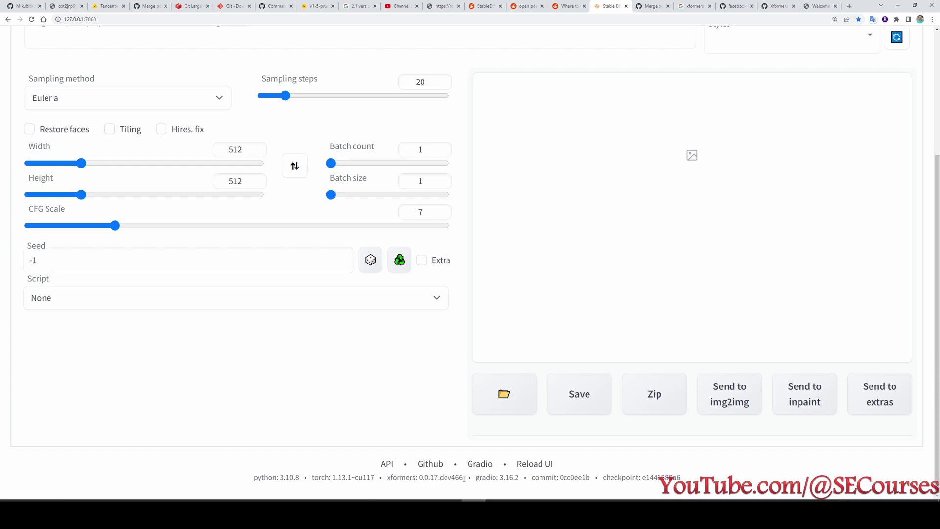
Load the Available extensions list and search the page for controlnet
{"action": "scroll", "coordinate": [413, 406], "scroll_direction": "up", "scroll_amount": 4}
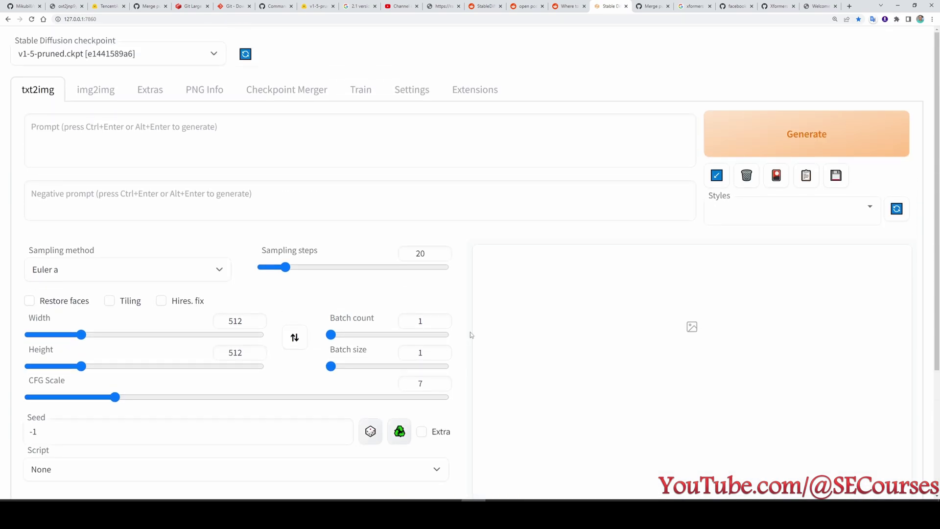
{"action": "left_click", "coordinate": [474, 94]}
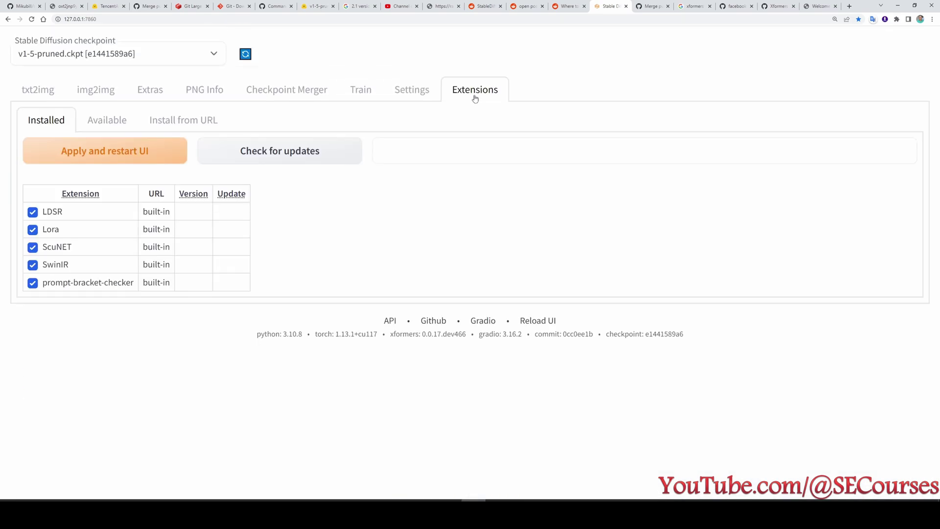
{"action": "left_click", "coordinate": [107, 123]}
{"action": "left_click", "coordinate": [147, 160]}
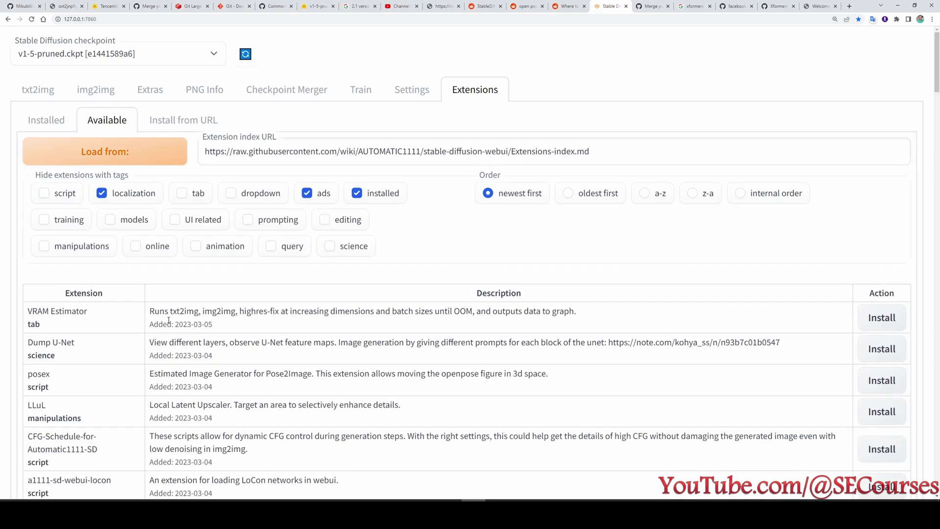
{"action": "scroll", "coordinate": [234, 266], "scroll_direction": "down", "scroll_amount": 2}
{"action": "key", "text": "ctrl+f"}
{"action": "type", "text": "c"}
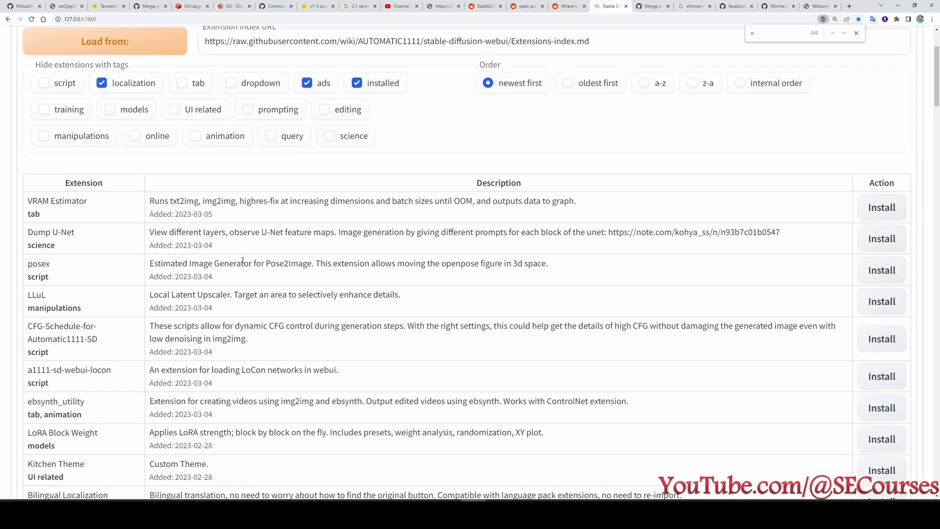
{"action": "type", "text": "ontrolnet"}
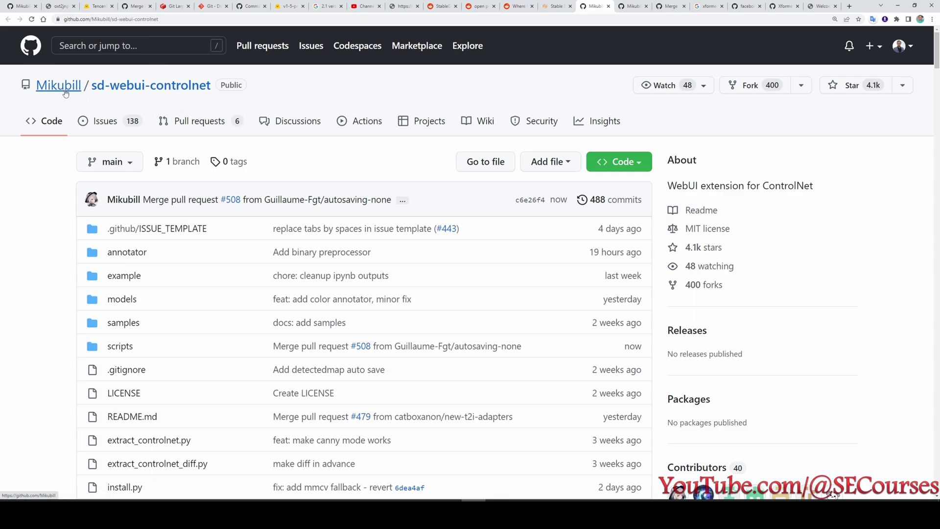
Back in the web UI, locate and select sd-webui-controlnet in the Available list
{"action": "left_click", "coordinate": [556, 6]}
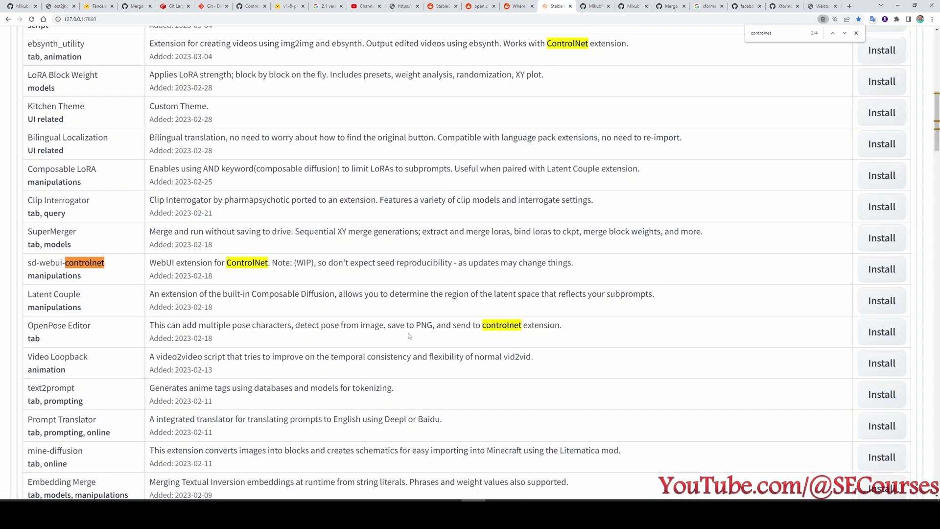
{"action": "scroll", "coordinate": [522, 180], "scroll_direction": "up", "scroll_amount": 1}
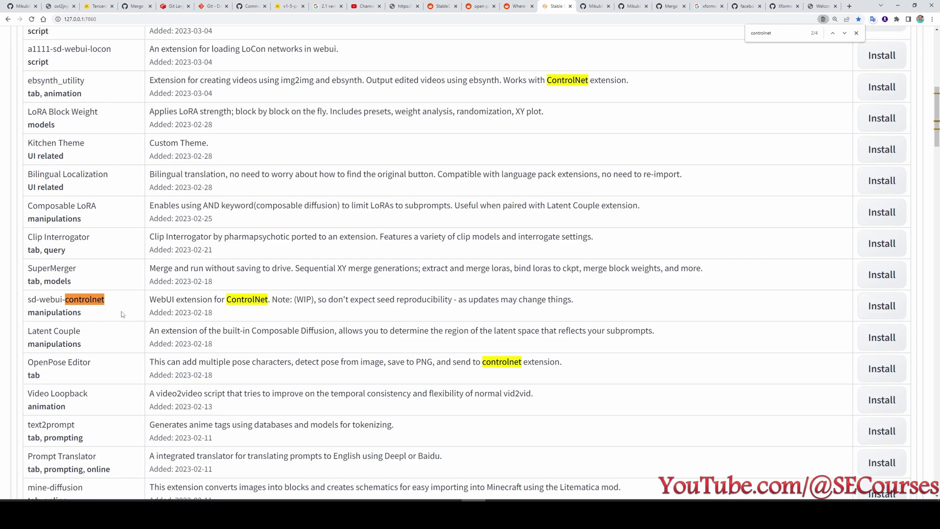
{"action": "left_click_drag", "start_coordinate": [117, 305], "coordinate": [26, 300]}
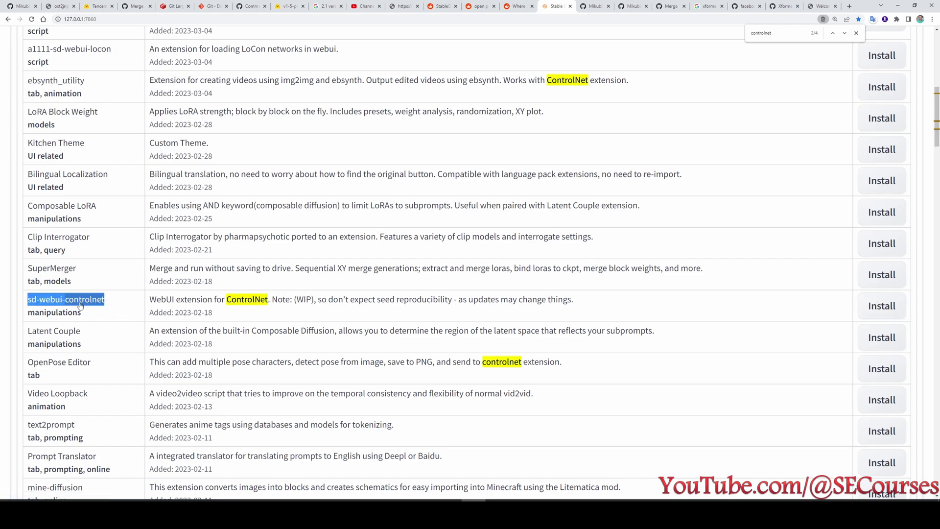
{"action": "key", "text": "alt+Tab"}
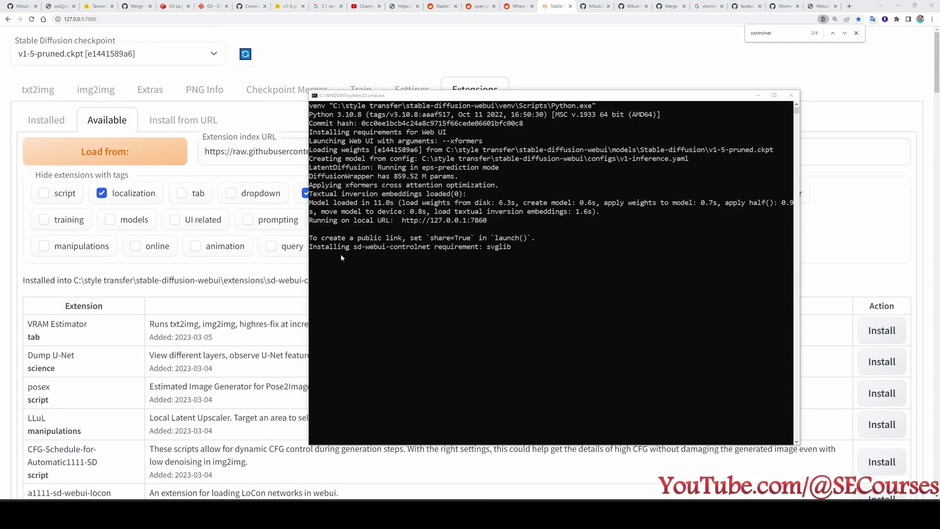
Move the running web UI console aside and close it
{"action": "left_click", "coordinate": [499, 246]}
{"action": "left_click_drag", "start_coordinate": [381, 103], "coordinate": [512, 97]}
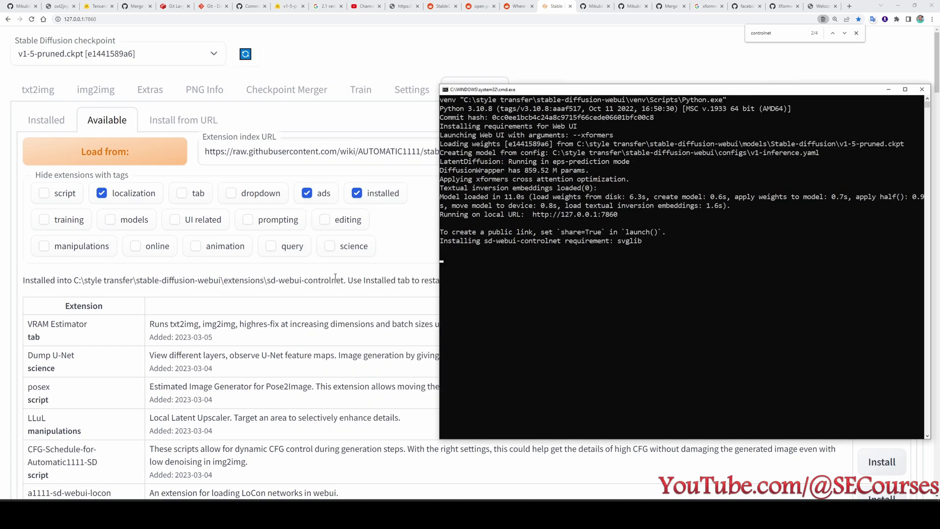
{"action": "left_click_drag", "start_coordinate": [538, 89], "coordinate": [400, 47]}
{"action": "left_click", "coordinate": [493, 321]}
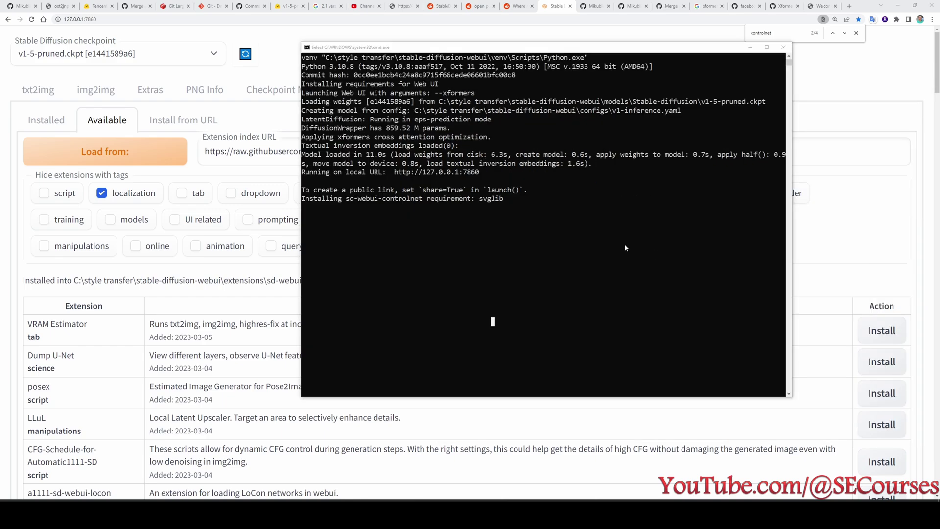
{"action": "left_click", "coordinate": [783, 48]}
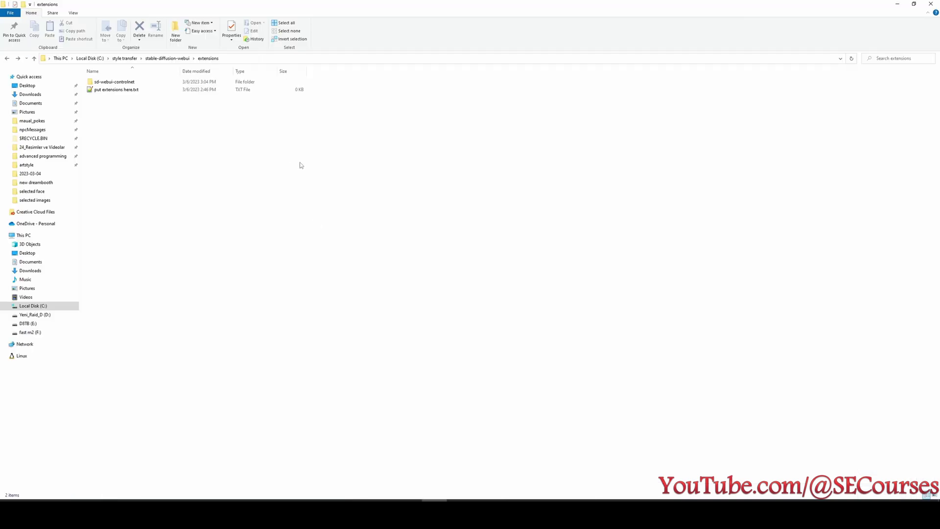
Run git pull in a command prompt inside the sd-webui-controlnet folder
{"action": "double_click", "coordinate": [131, 84]}
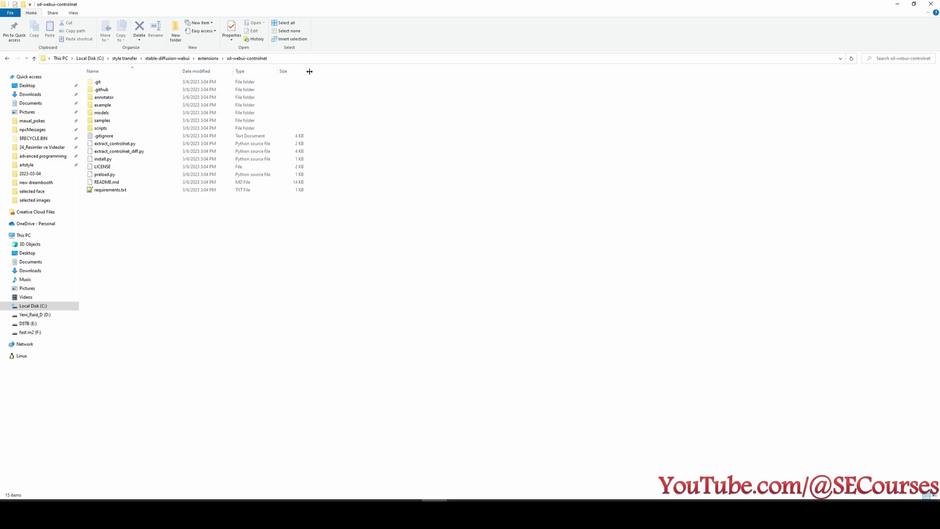
{"action": "left_click", "coordinate": [301, 58]}
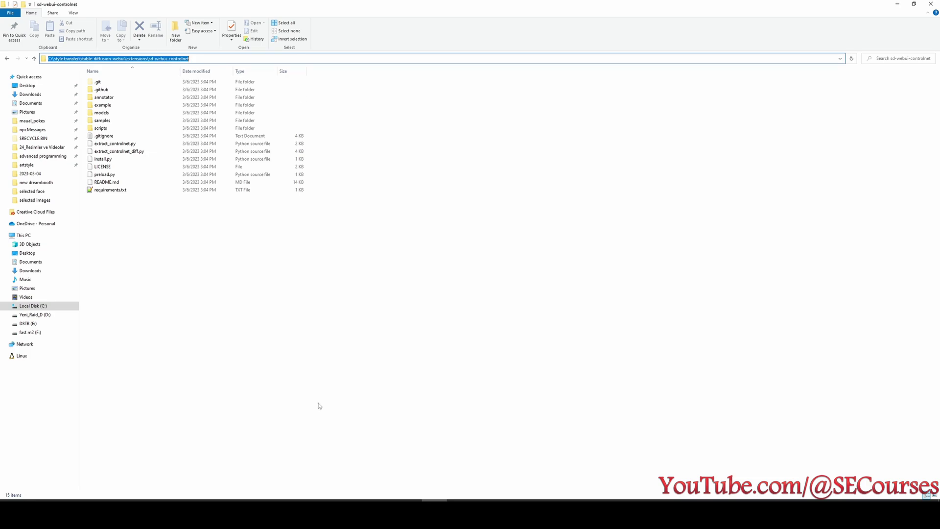
{"action": "type", "text": "cmd"}
{"action": "key", "text": "Return"}
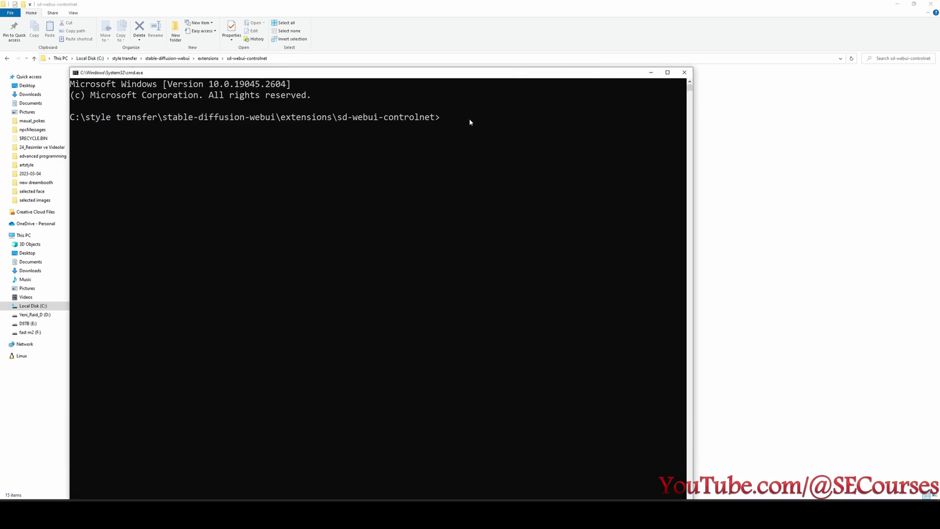
{"action": "type", "text": "git pull"}
{"action": "key", "text": "Return"}
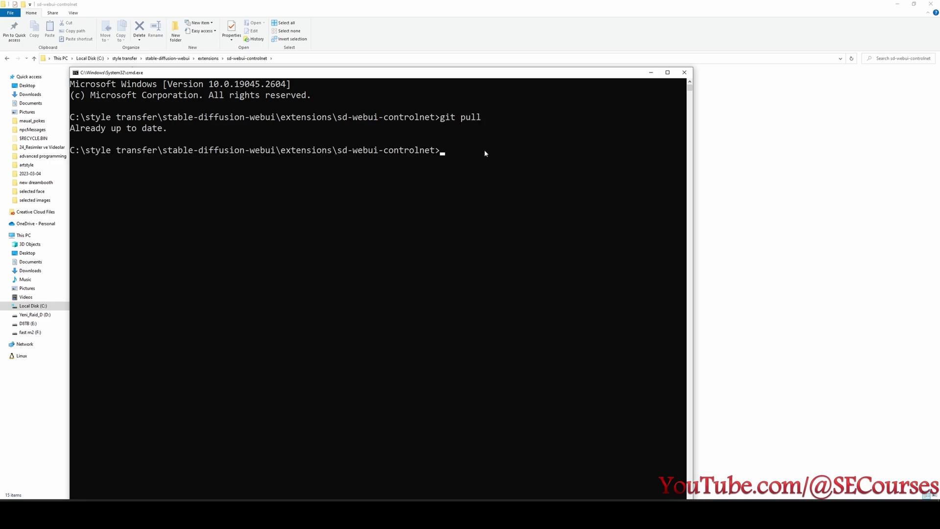
{"action": "key", "text": "alt+F4"}
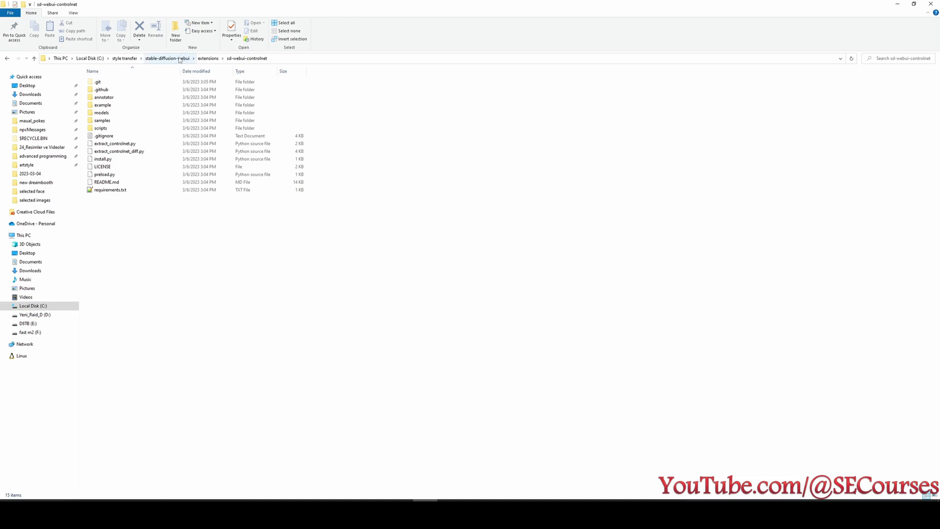
Relaunch the web UI with webui-user.bat from the stable-diffusion-webui folder
{"action": "left_click", "coordinate": [180, 60]}
{"action": "left_click", "coordinate": [124, 359]}
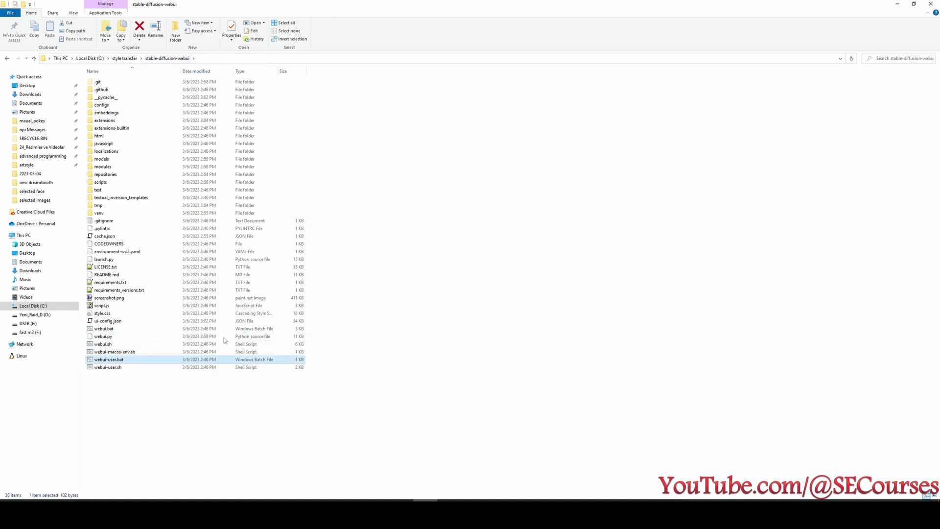
{"action": "key", "text": "Return"}
{"action": "left_click_drag", "start_coordinate": [296, 83], "coordinate": [491, 85]}
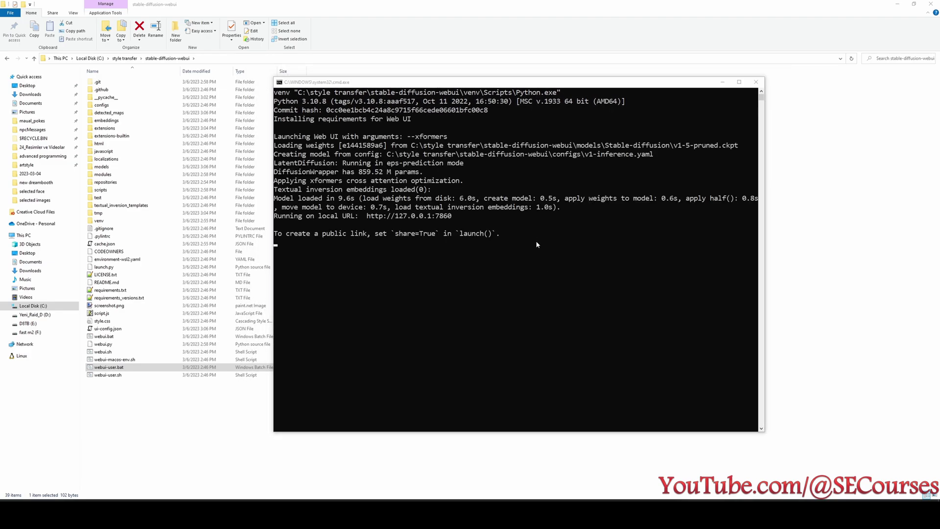
{"action": "left_click", "coordinate": [439, 217]}
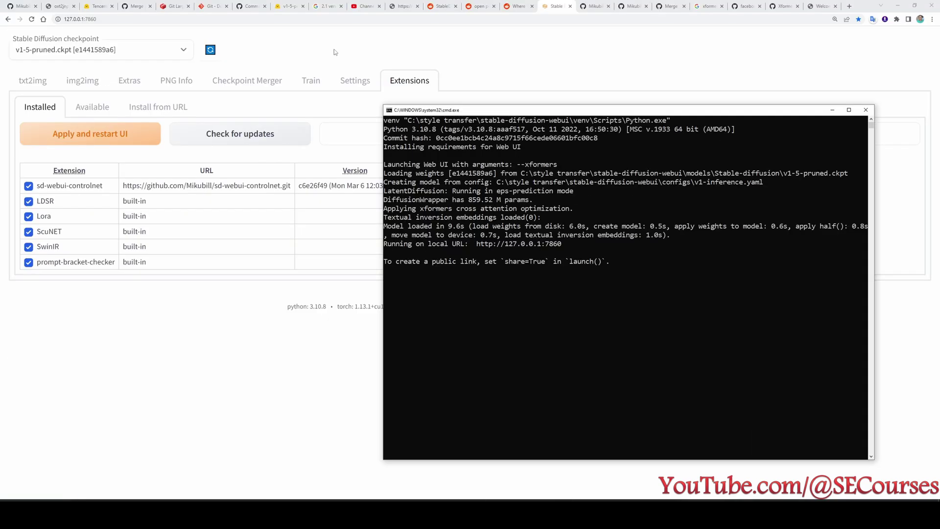
{"action": "left_click", "coordinate": [334, 49]}
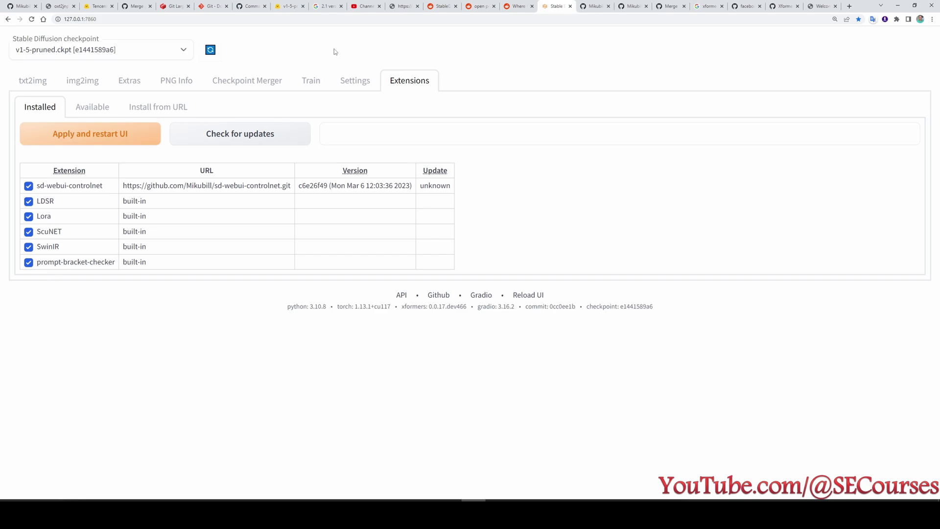
Set Multi ControlNet max models to 5 in the ControlNet settings
{"action": "left_click", "coordinate": [342, 83]}
{"action": "scroll", "coordinate": [178, 318], "scroll_direction": "down", "scroll_amount": 10}
{"action": "scroll", "coordinate": [180, 337], "scroll_direction": "up", "scroll_amount": 3}
{"action": "left_click", "coordinate": [46, 287]}
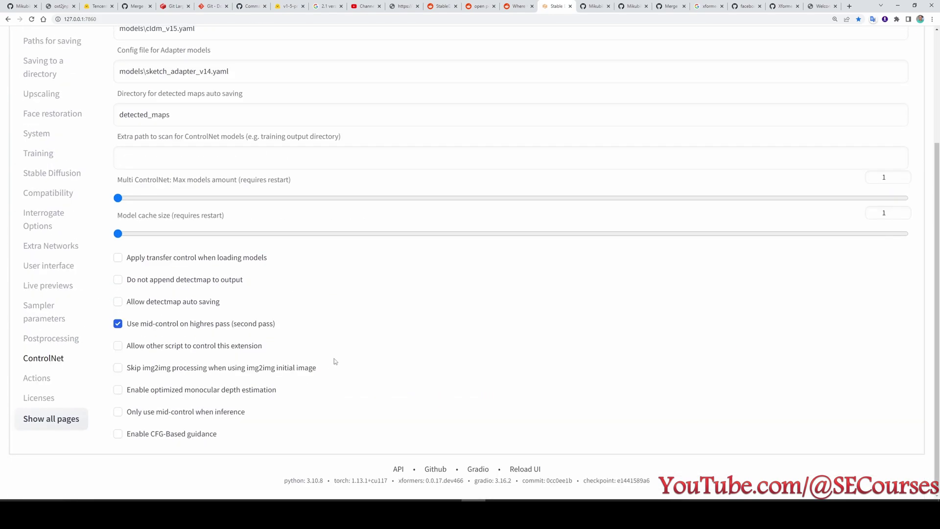
{"action": "scroll", "coordinate": [277, 407], "scroll_direction": "up", "scroll_amount": 3}
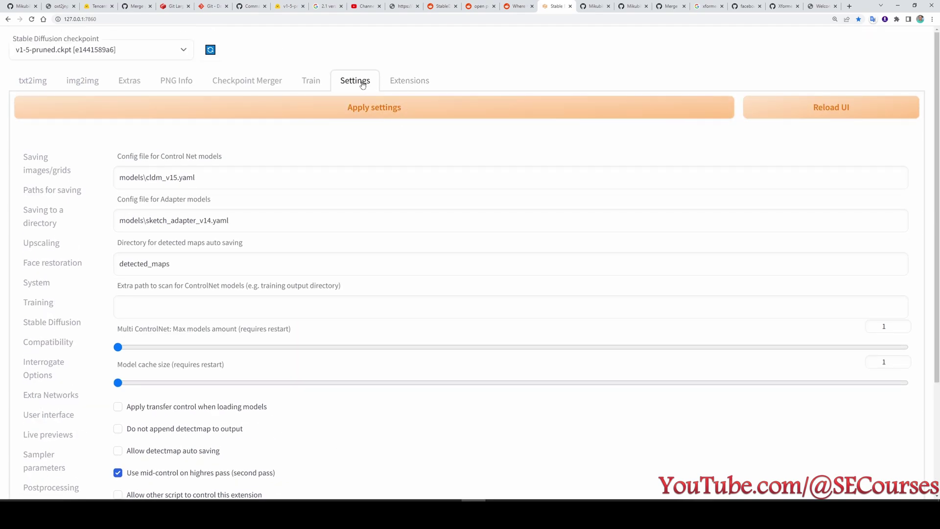
{"action": "scroll", "coordinate": [285, 397], "scroll_direction": "down", "scroll_amount": 3}
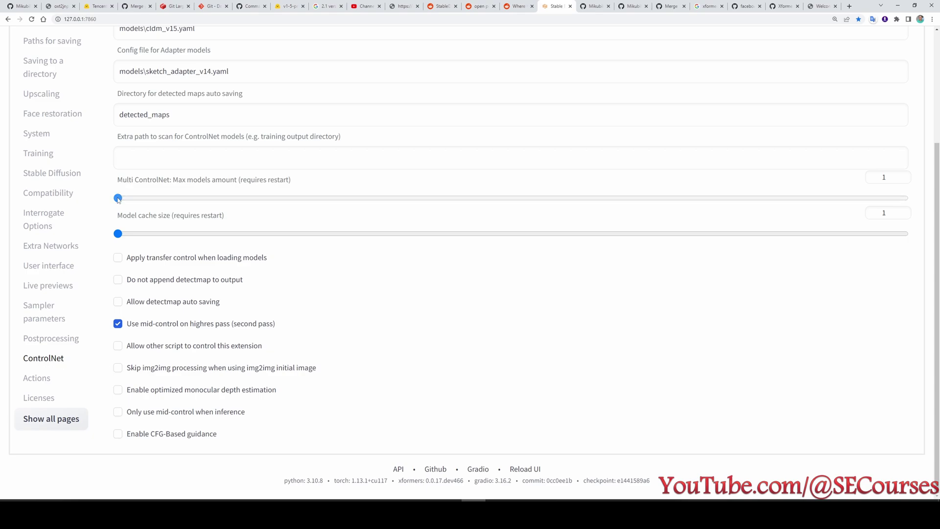
{"action": "key", "text": "Tab"}
{"action": "key", "text": "Up"}
{"action": "key", "text": "Up"}
{"action": "key", "text": "Up"}
{"action": "key", "text": "Up"}
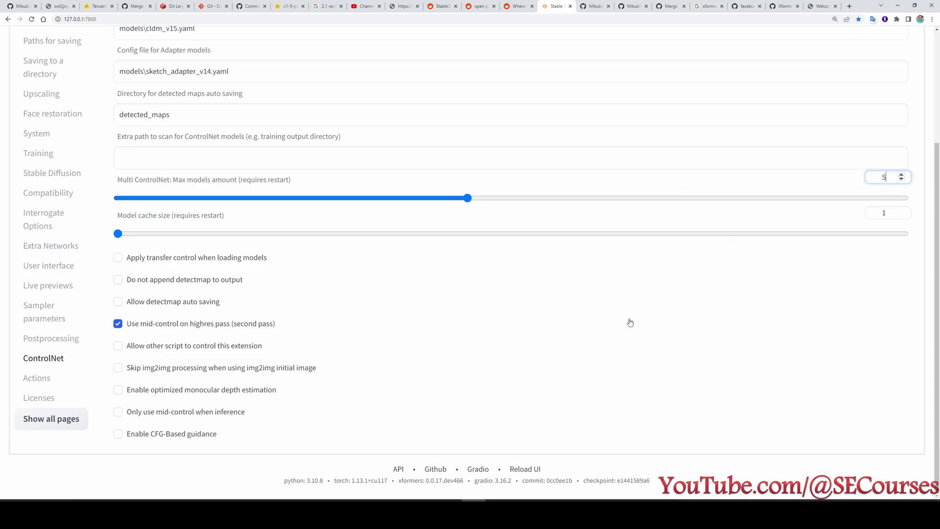
Apply the 21 changed settings and reload the UI
{"action": "scroll", "coordinate": [636, 147], "scroll_direction": "up", "scroll_amount": 3}
{"action": "left_click", "coordinate": [405, 107]}
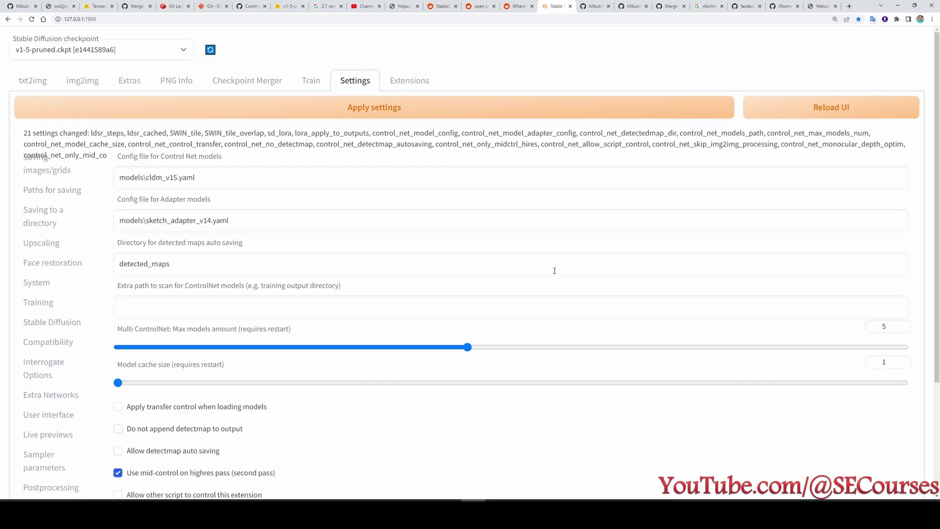
{"action": "left_click", "coordinate": [819, 113]}
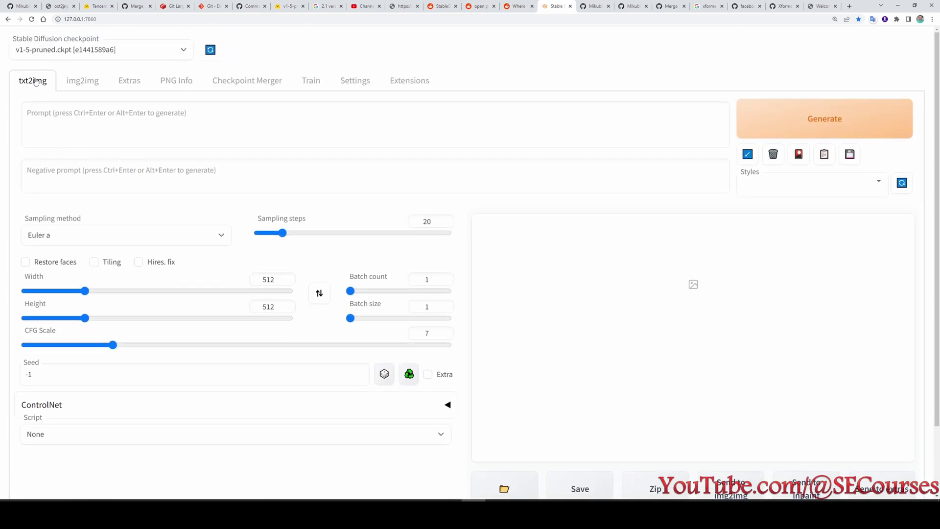
Expand the txt2img ControlNet panel to reveal Control Model tabs 0 through 4
{"action": "left_click", "coordinate": [93, 80]}
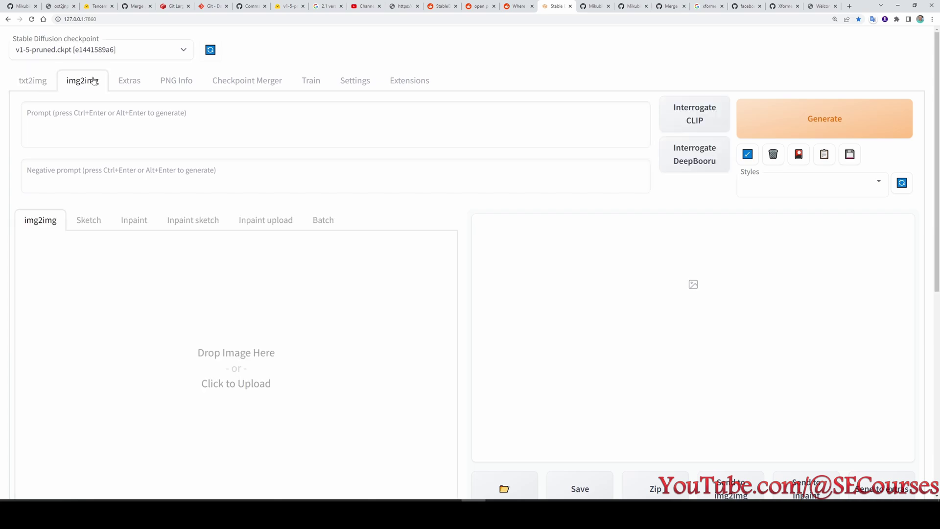
{"action": "left_click", "coordinate": [34, 82]}
{"action": "scroll", "coordinate": [149, 256], "scroll_direction": "down", "scroll_amount": 3}
{"action": "left_click", "coordinate": [49, 327]}
{"action": "scroll", "coordinate": [183, 311], "scroll_direction": "down", "scroll_amount": 4}
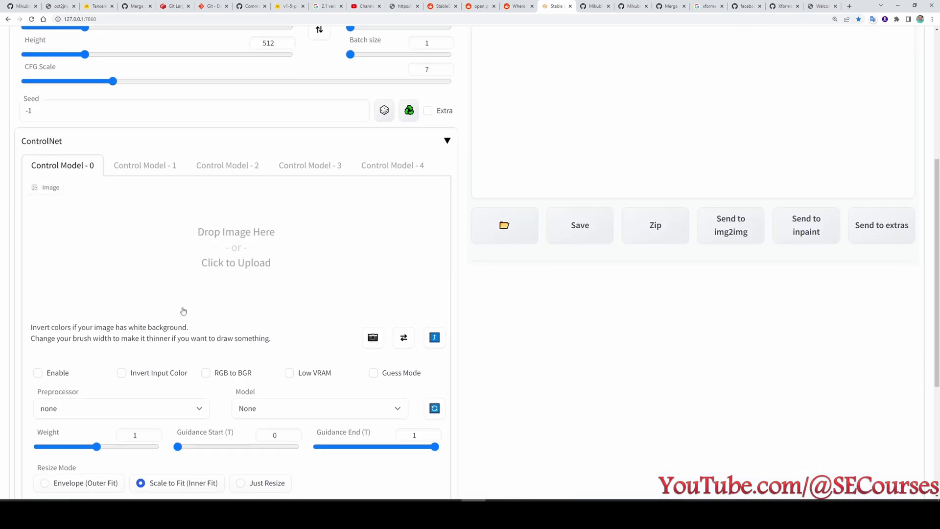
{"action": "scroll", "coordinate": [183, 310], "scroll_direction": "up", "scroll_amount": 5}
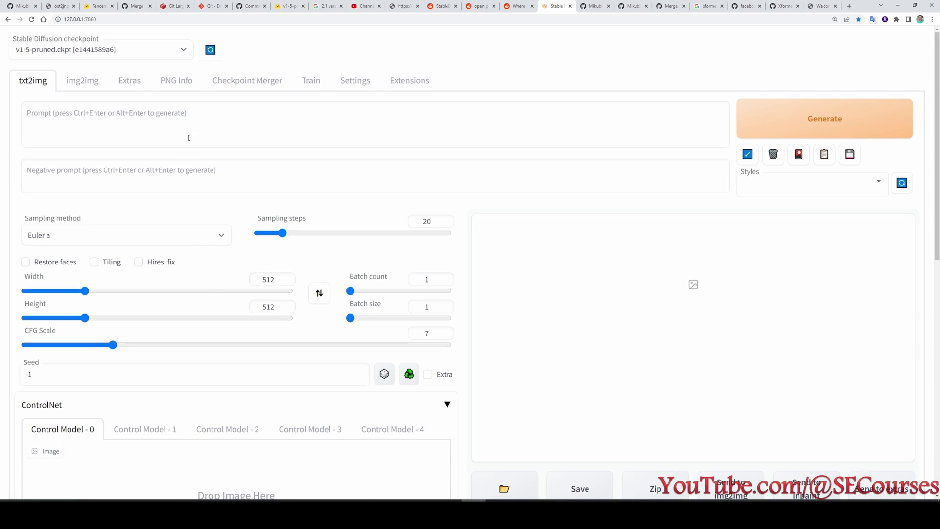
Scroll the sd-webui-controlnet README to Usage and open the Pretrained Models link in a new tab
{"action": "left_click", "coordinate": [22, 6]}
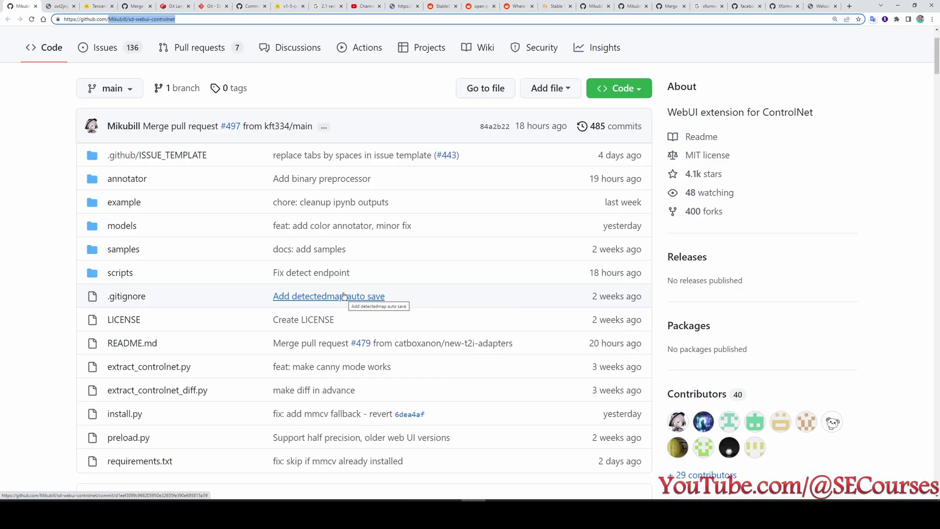
{"action": "scroll", "coordinate": [300, 390], "scroll_direction": "down", "scroll_amount": 6}
{"action": "scroll", "coordinate": [300, 390], "scroll_direction": "down", "scroll_amount": 2}
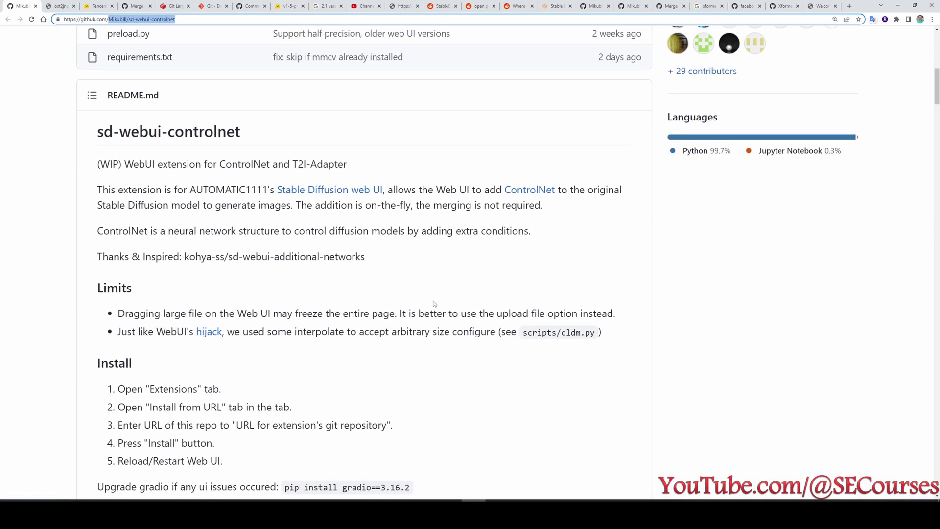
{"action": "scroll", "coordinate": [433, 303], "scroll_direction": "down", "scroll_amount": 2}
{"action": "scroll", "coordinate": [438, 319], "scroll_direction": "down", "scroll_amount": 9}
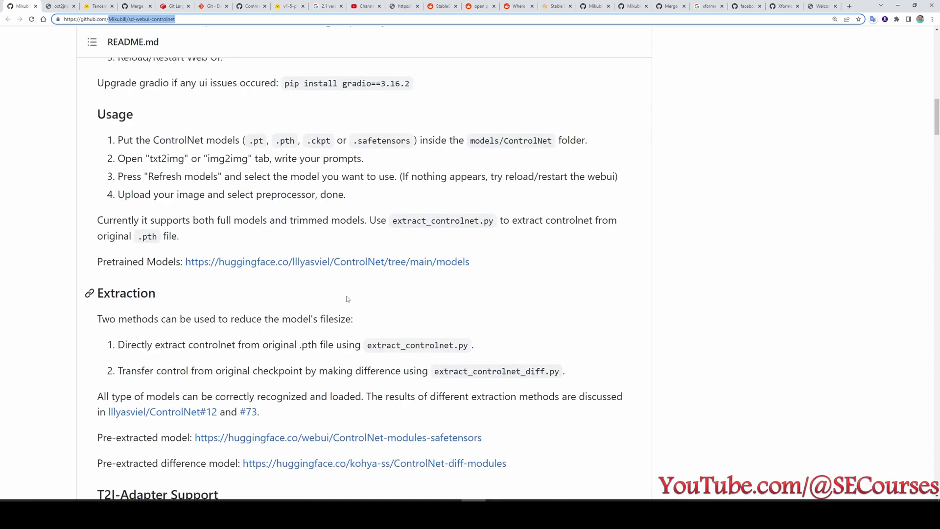
{"action": "left_click", "coordinate": [240, 263], "text": "ctrl"}
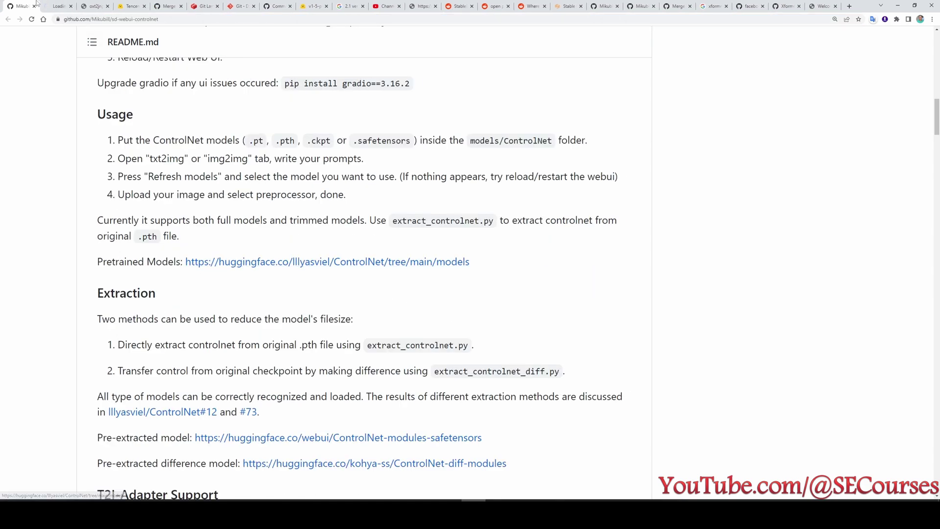
Select the URL of the Hugging Face ControlNet models page, then return to the stable-diffusion-webui folder
{"action": "left_click", "coordinate": [48, 3]}
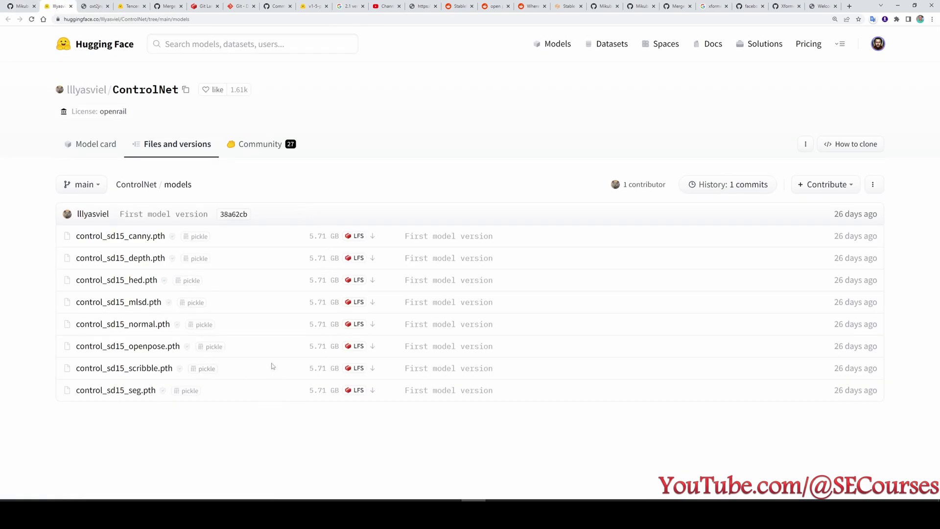
{"action": "left_click", "coordinate": [213, 19]}
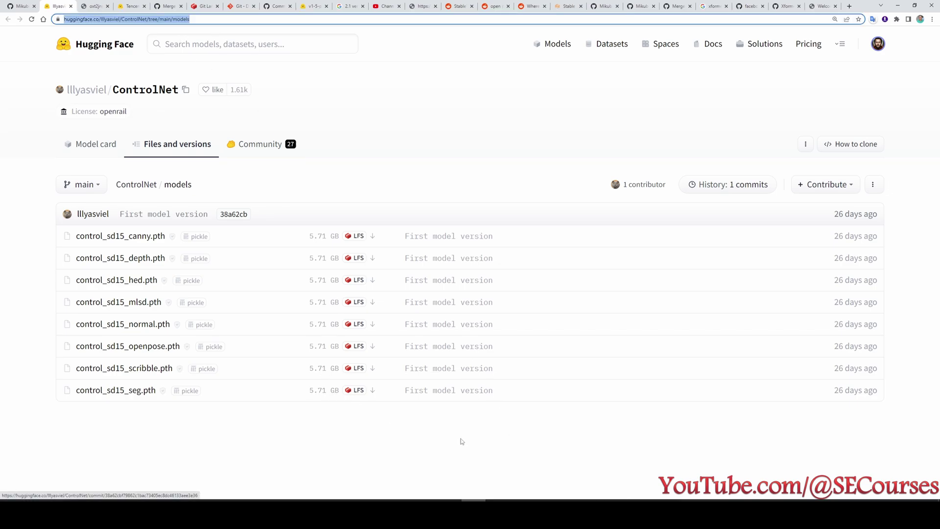
{"action": "key", "text": "alt+Tab"}
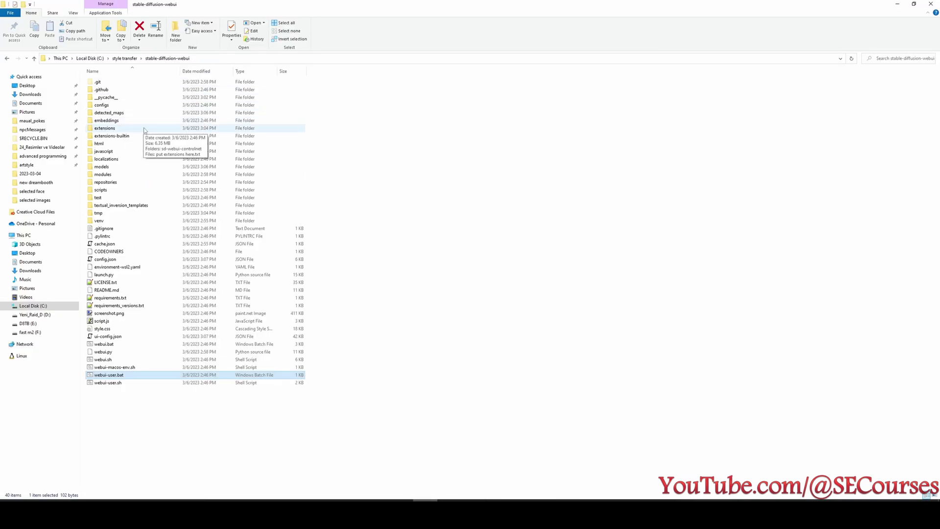
Navigate to extensions\sd-webui-controlnet\models, check the models-path note, and return to Hugging Face
{"action": "double_click", "coordinate": [105, 128]}
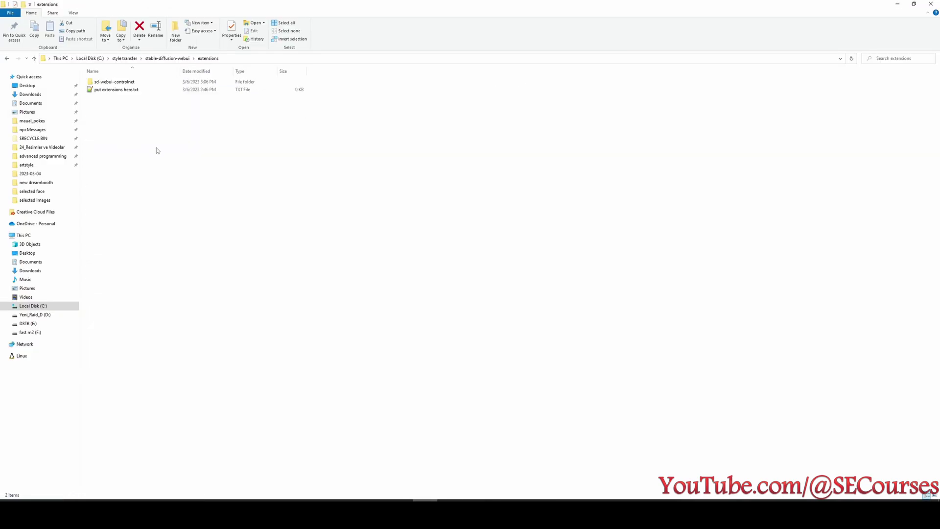
{"action": "double_click", "coordinate": [118, 82]}
{"action": "double_click", "coordinate": [122, 119]}
{"action": "key", "text": "alt+Tab"}
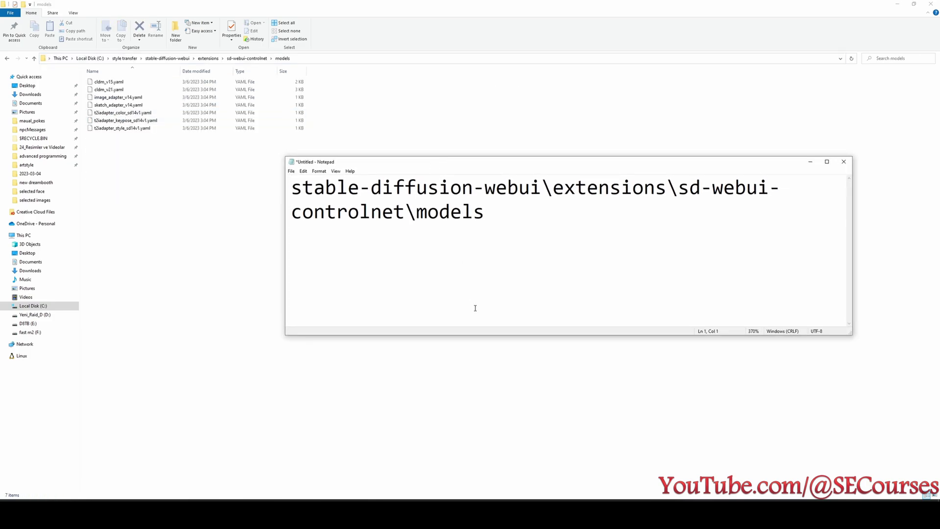
{"action": "key", "text": "alt+Tab"}
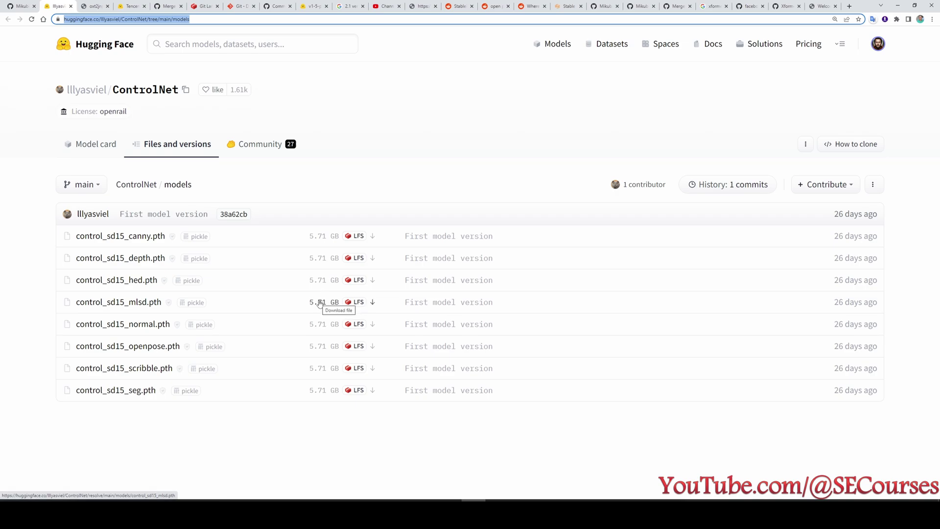
Go back from the models folder to the lllyasviel/ControlNet model card page
{"action": "left_click", "coordinate": [210, 21]}
{"action": "key", "text": "alt+Left"}
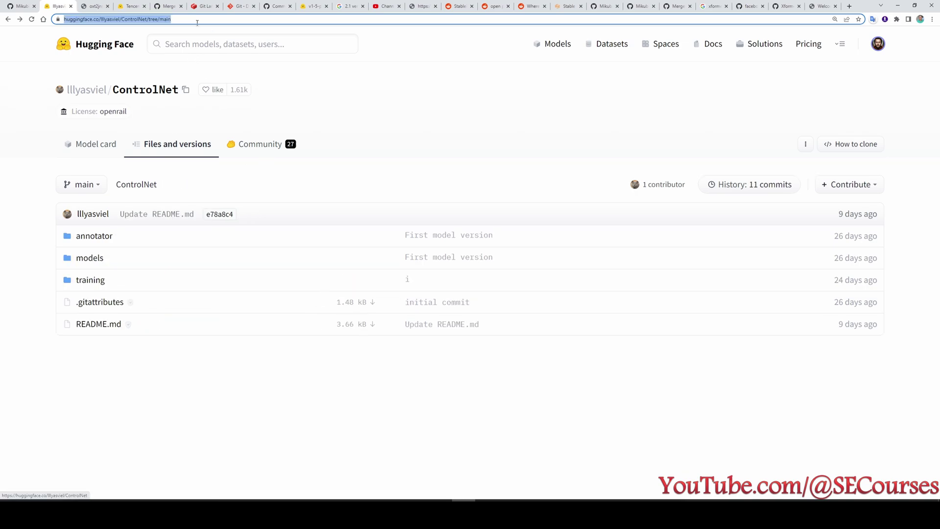
{"action": "left_click", "coordinate": [196, 23]}
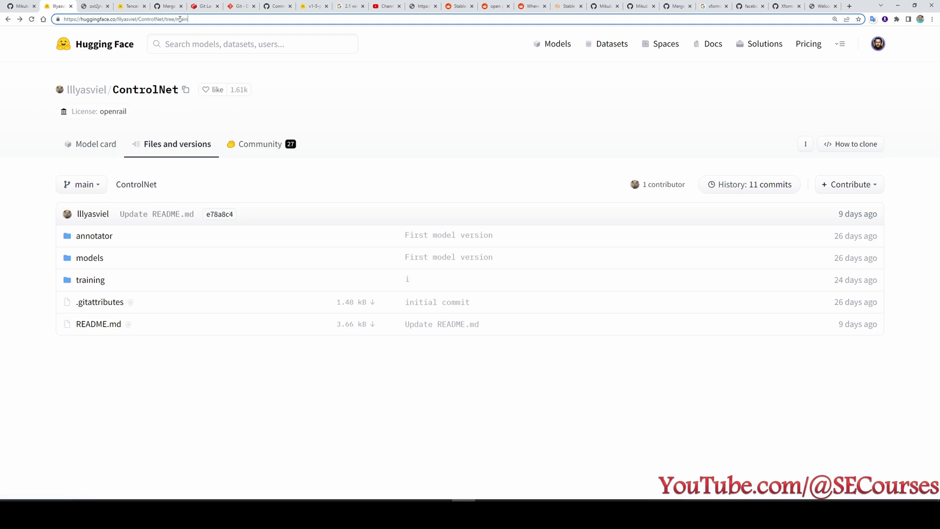
{"action": "key", "text": "alt+Left"}
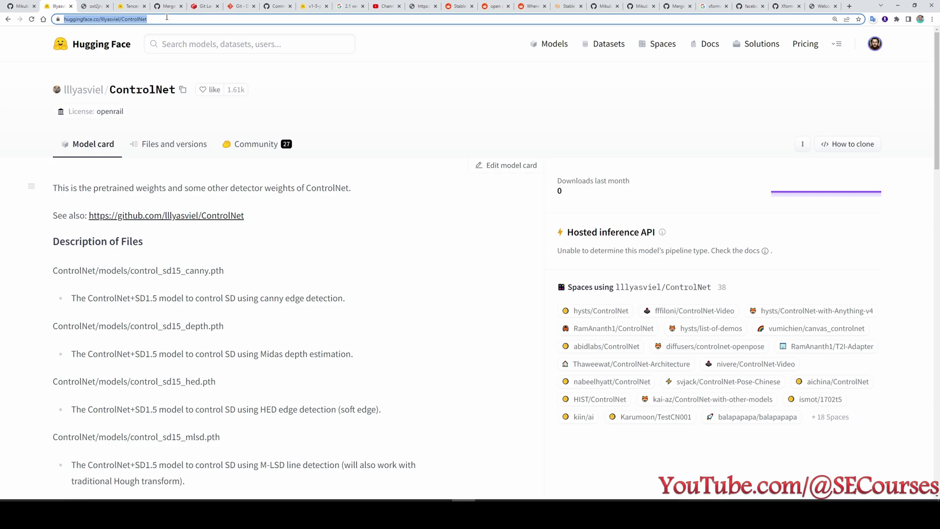
Create a new folder named models in C:\style transfer
{"action": "key", "text": "alt+Tab"}
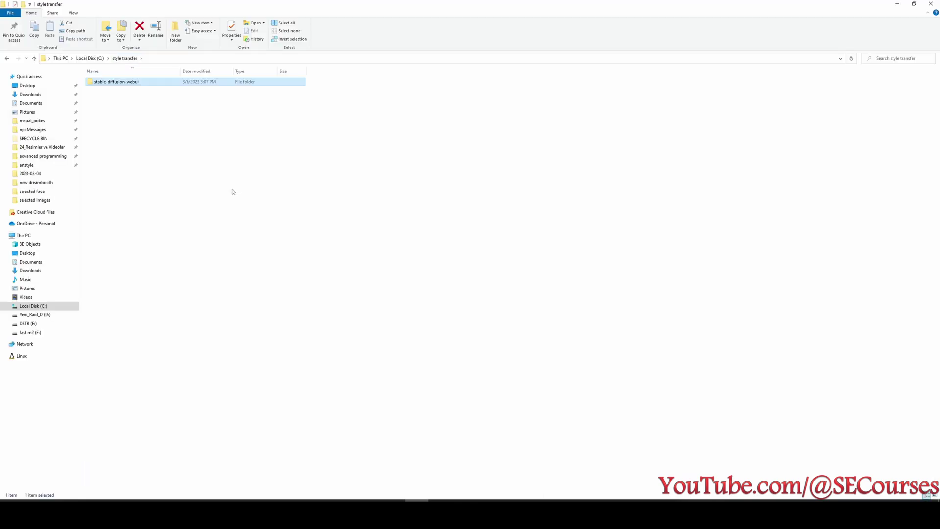
{"action": "right_click", "coordinate": [186, 141]}
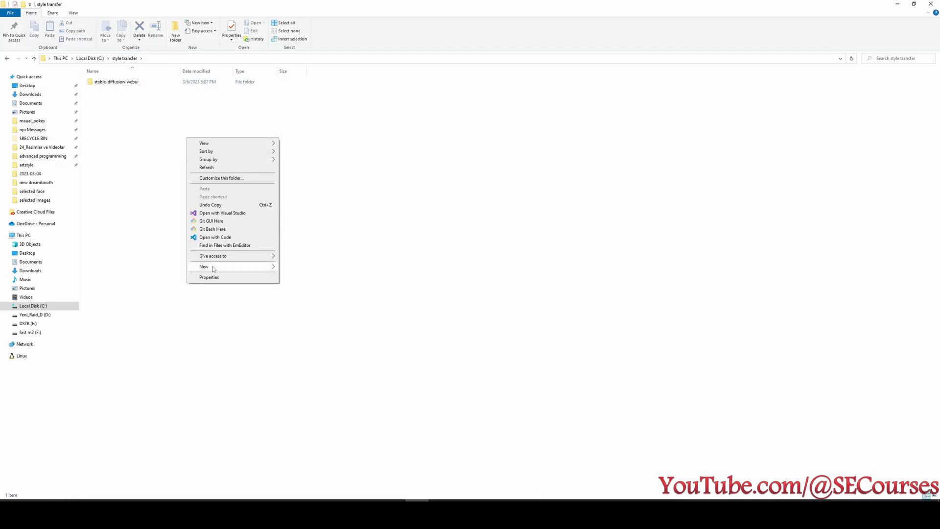
{"action": "mouse_move", "coordinate": [213, 267]}
{"action": "left_click", "coordinate": [317, 268]}
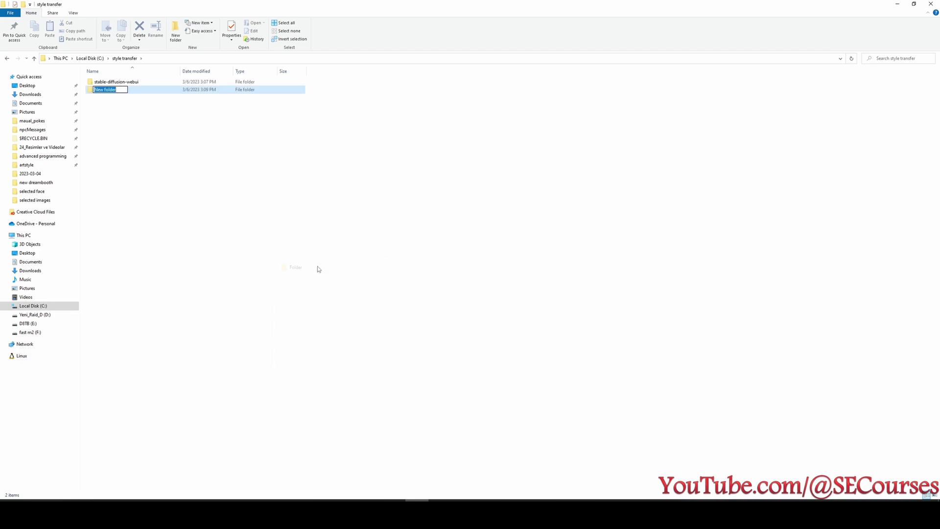
{"action": "type", "text": "models"}
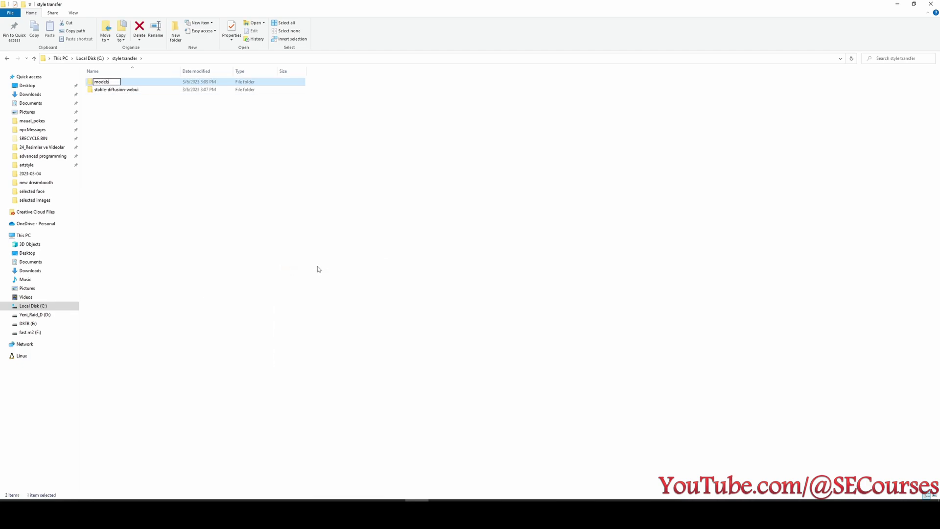
{"action": "key", "text": "Return"}
{"action": "key", "text": "Return"}
From a command prompt in models, git clone the huggingface.co/lllyasviel/ControlNet repository
{"action": "left_click", "coordinate": [202, 59]}
{"action": "type", "text": "cmd"}
{"action": "key", "text": "Return"}
{"action": "type", "text": "git clone"}
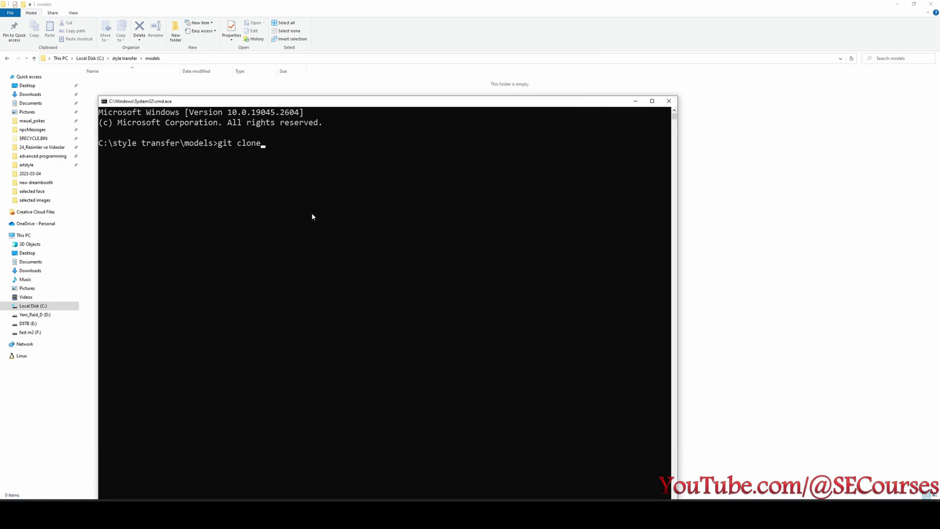
{"action": "type", "text": "https://huggingface.co/lllyasviel/ControlNet"}
{"action": "key", "text": "Return"}
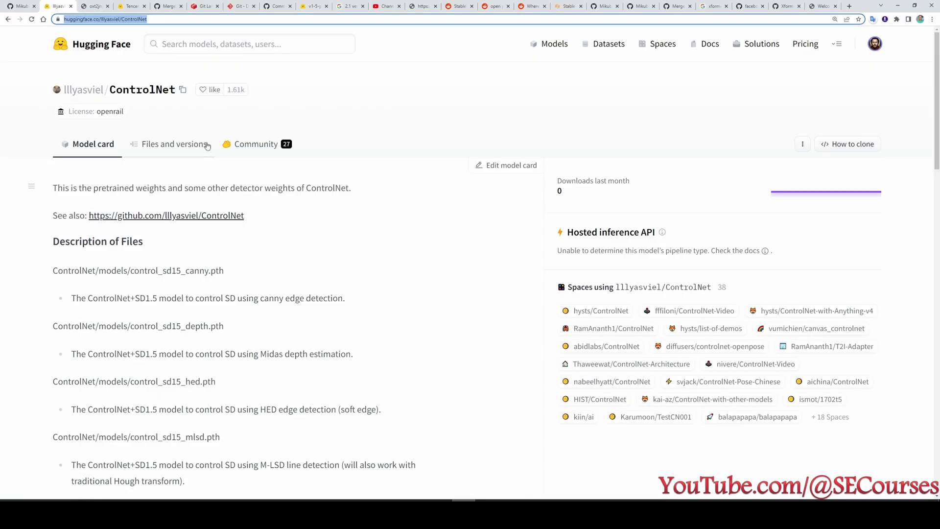
Browse the ControlNet repository's Files and versions to its models folder, then return to the clone window
{"action": "left_click", "coordinate": [180, 145]}
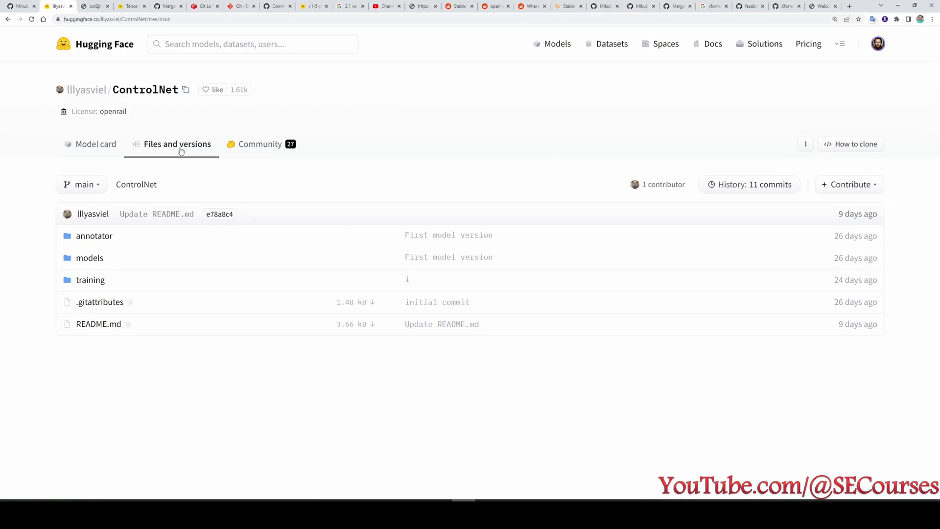
{"action": "left_click", "coordinate": [92, 263]}
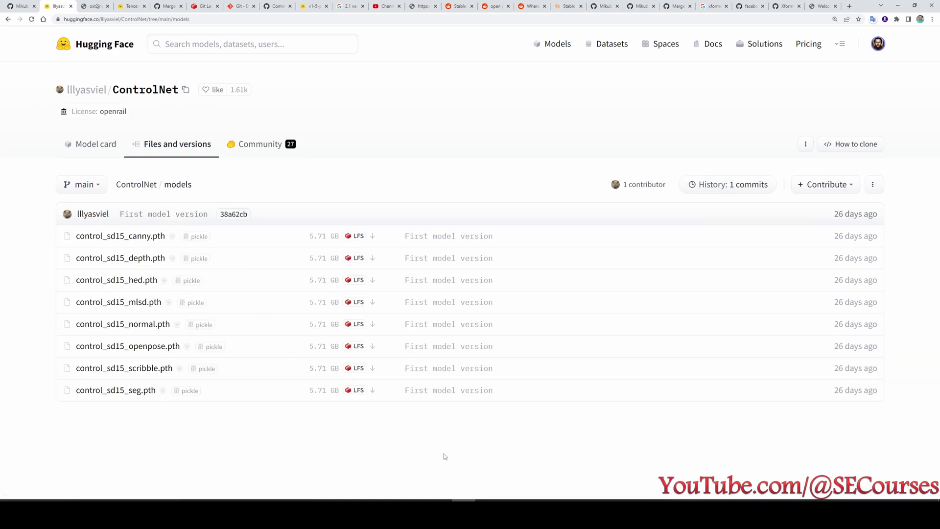
{"action": "key", "text": "alt+Tab"}
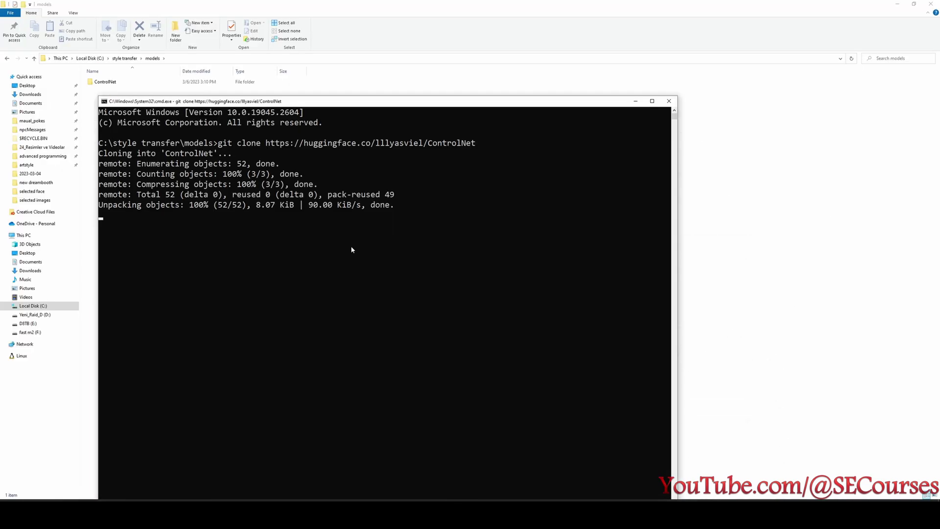
Check the Ethernet download speed (about 98.2 Mbps) in Task Manager while the clone runs
{"action": "key", "text": "ctrl+shift+Escape"}
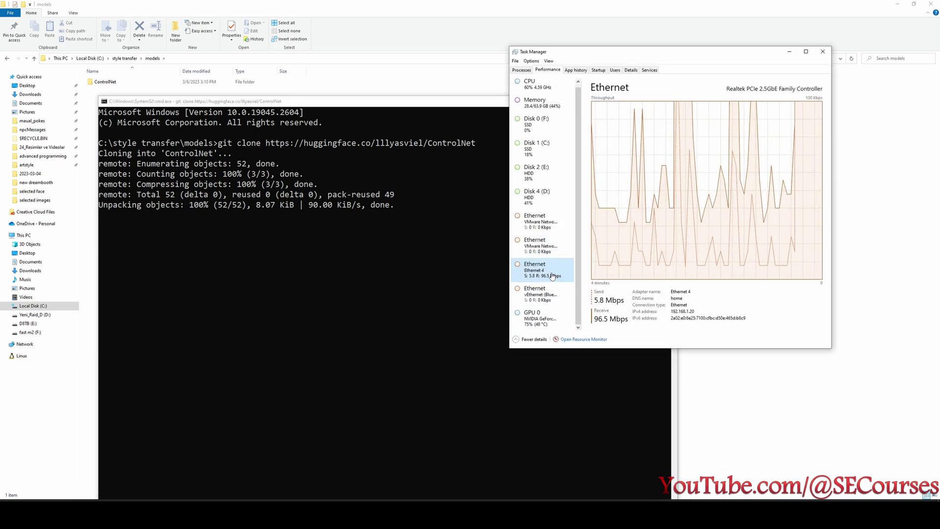
{"action": "left_click", "coordinate": [450, 283]}
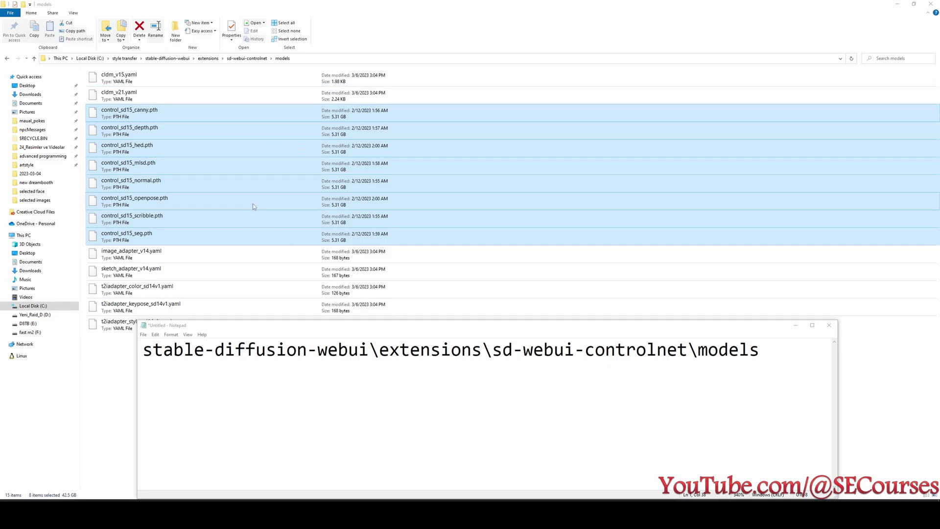
Scroll the README to T2I-Adapter Support and highlight the adapter config names in its table
{"action": "key", "text": "alt+Tab"}
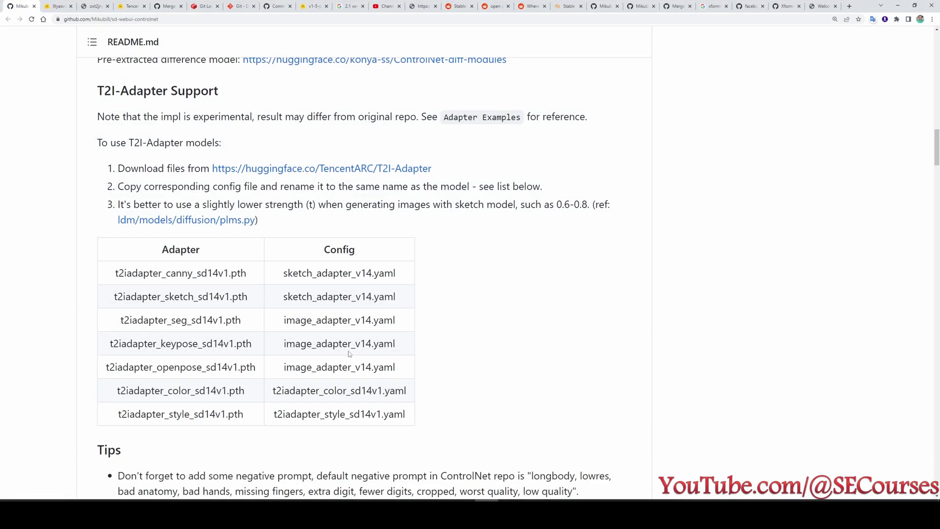
{"action": "scroll", "coordinate": [428, 205], "scroll_direction": "down", "scroll_amount": 1}
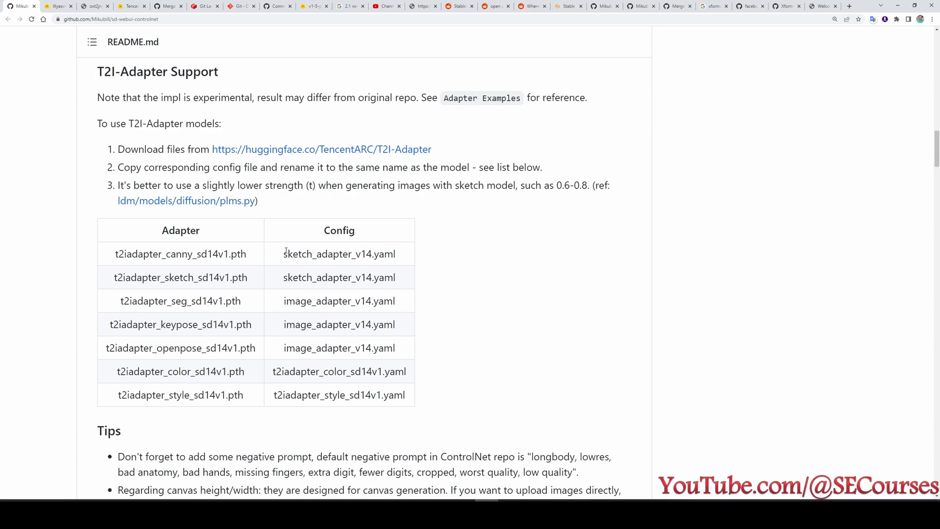
{"action": "mouse_move", "coordinate": [283, 253]}
{"action": "left_mouse_down"}
{"action": "mouse_move", "coordinate": [315, 254]}
{"action": "mouse_move", "coordinate": [394, 334]}
{"action": "left_mouse_up"}
{"action": "left_click", "coordinate": [393, 388]}
Compare them with the YAML files in the models folder, then open the T2I-Adapter link in a new tab
{"action": "key", "text": "alt+Tab"}
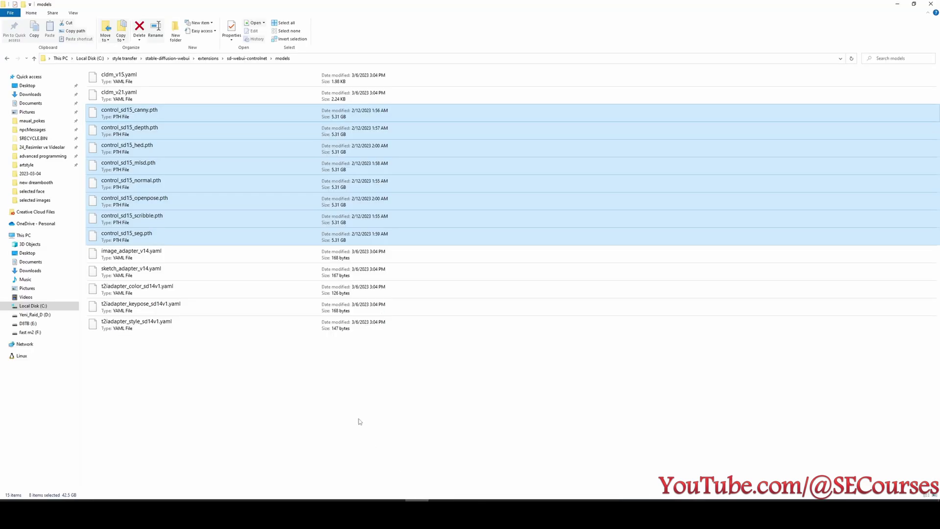
{"action": "left_click_drag", "start_coordinate": [275, 395], "coordinate": [183, 258]}
{"action": "left_click", "coordinate": [367, 376]}
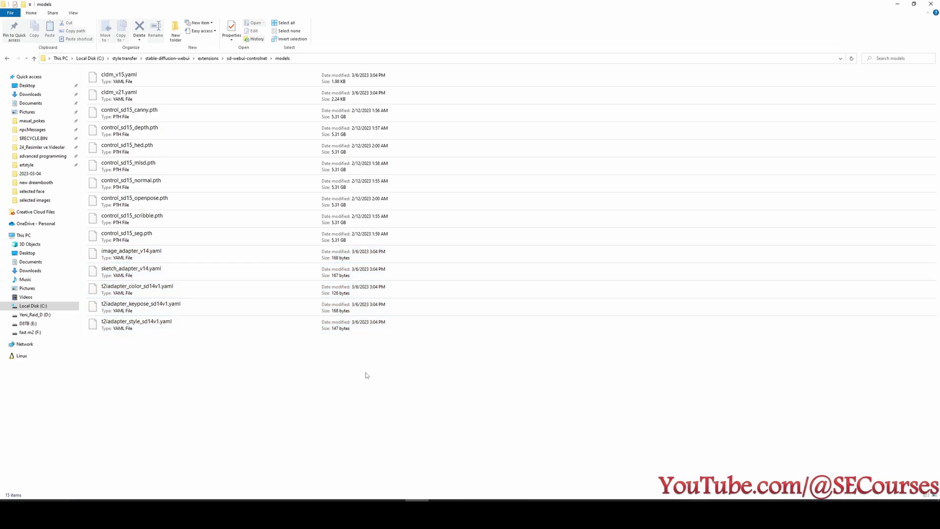
{"action": "key", "text": "alt+Tab"}
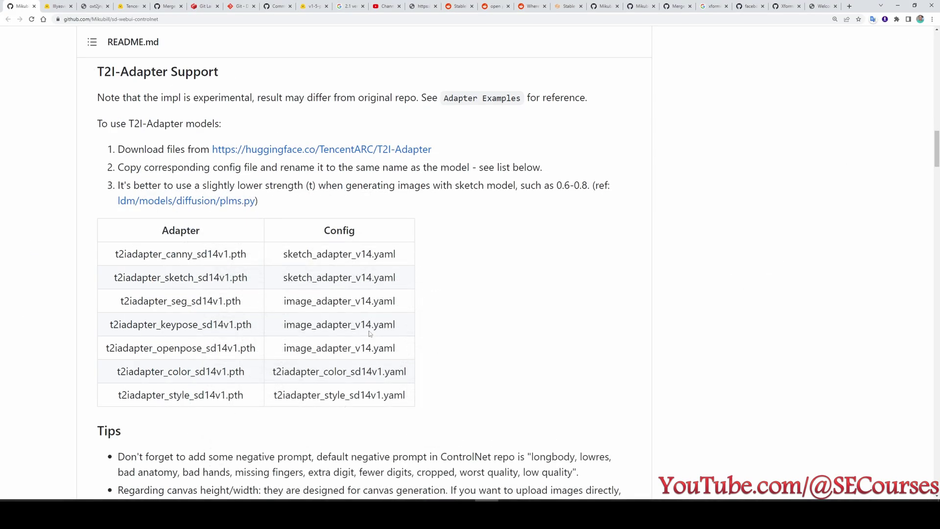
{"action": "middle_click", "coordinate": [191, 202]}
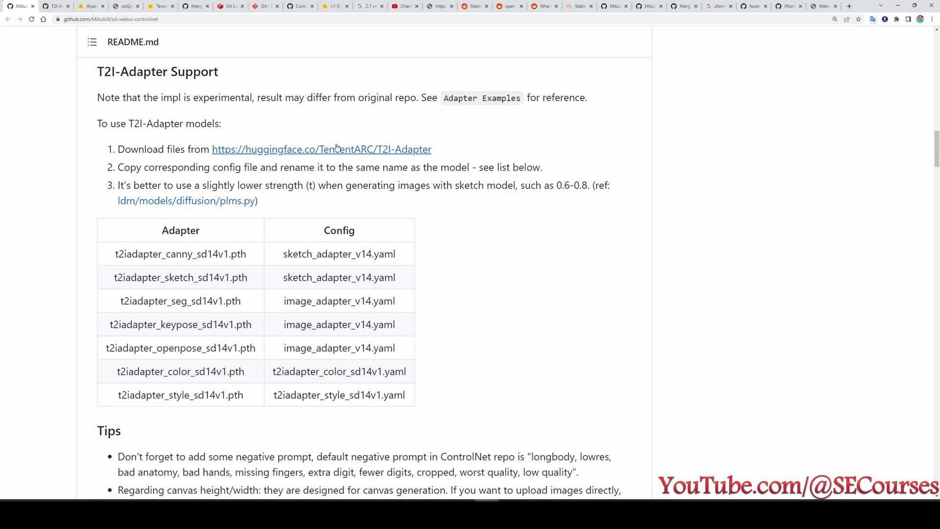
Open the TencentARC/T2I-Adapter Hugging Face page, copy its address, and return to the models folder
{"action": "middle_click", "coordinate": [316, 150]}
{"action": "left_click", "coordinate": [67, 5]}
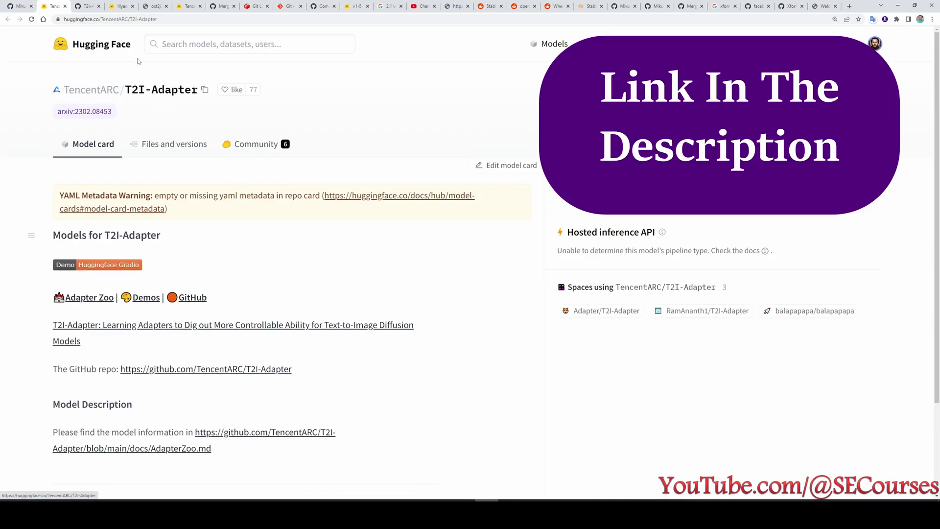
{"action": "left_click", "coordinate": [147, 19]}
{"action": "key", "text": "ctrl+c"}
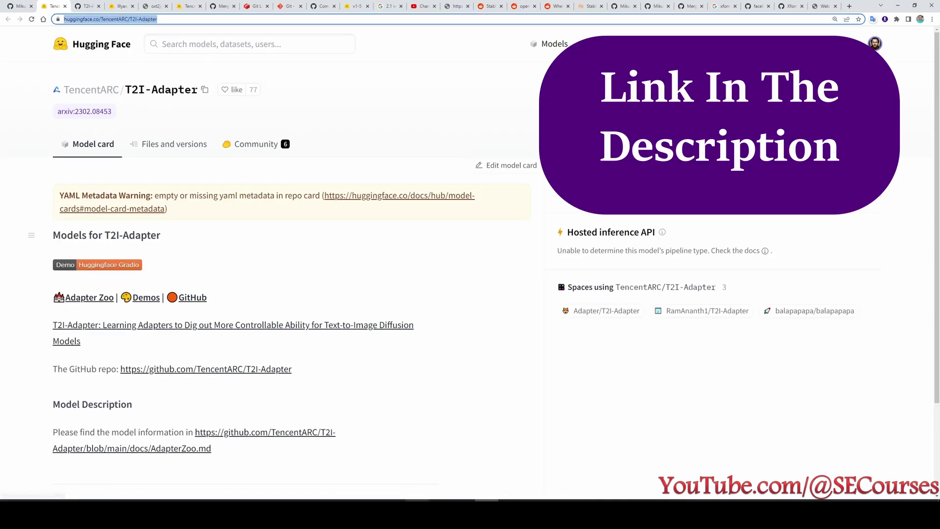
{"action": "key", "text": "alt+Tab"}
{"action": "right_click", "coordinate": [281, 230]}
Create and open a folder named 'clone new models' in the ControlNet models folder
{"action": "mouse_move", "coordinate": [342, 357]}
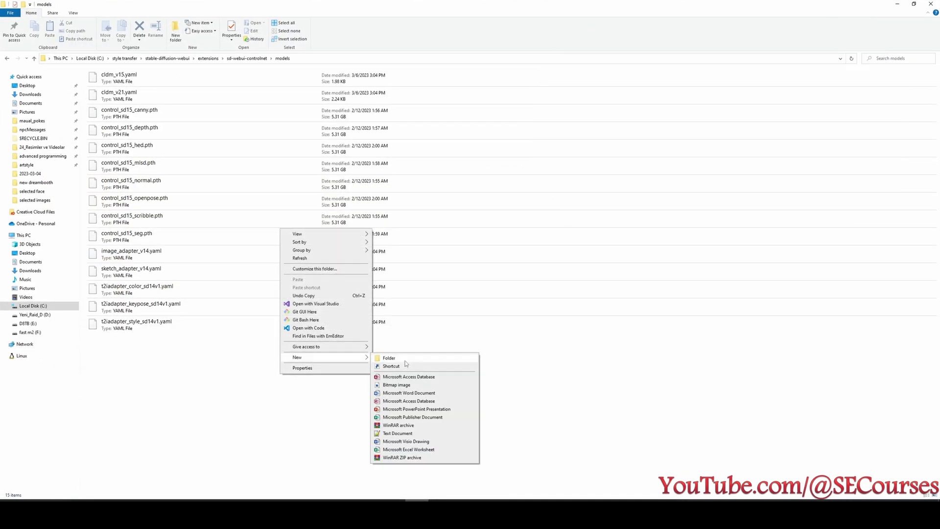
{"action": "left_click", "coordinate": [400, 359]}
{"action": "type", "text": "clone new models"}
{"action": "key", "text": "Return"}
{"action": "key", "text": "Return"}
From a command prompt there, git clone the TencentARC/T2I-Adapter repository and monitor network activity
{"action": "left_click", "coordinate": [344, 58]}
{"action": "type", "text": "cmd"}
{"action": "key", "text": "Return"}
{"action": "type", "text": "git clone"}
{"action": "key", "text": "ctrl+v"}
{"action": "key", "text": "Return"}
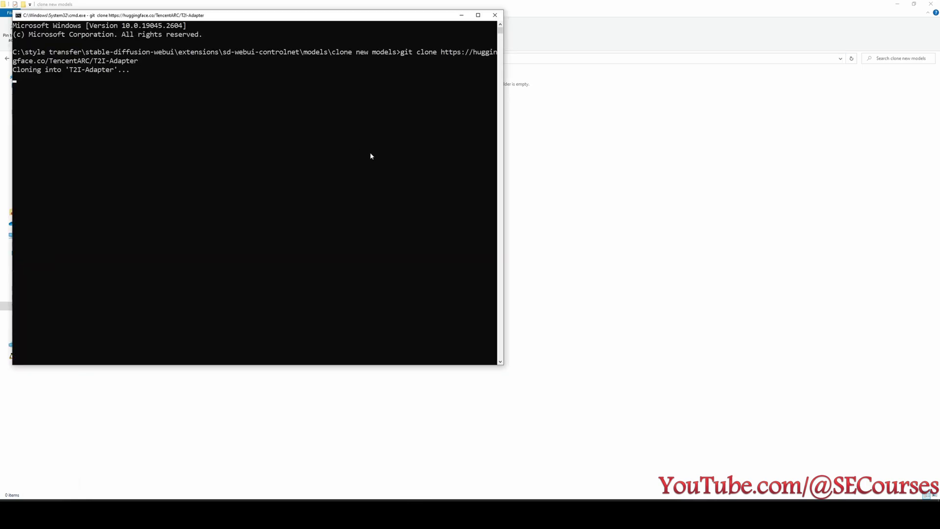
{"action": "mouse_move", "coordinate": [235, 12]}
{"action": "left_mouse_down"}
{"action": "mouse_move", "coordinate": [235, 31]}
{"action": "mouse_move", "coordinate": [446, 39]}
{"action": "left_mouse_up"}
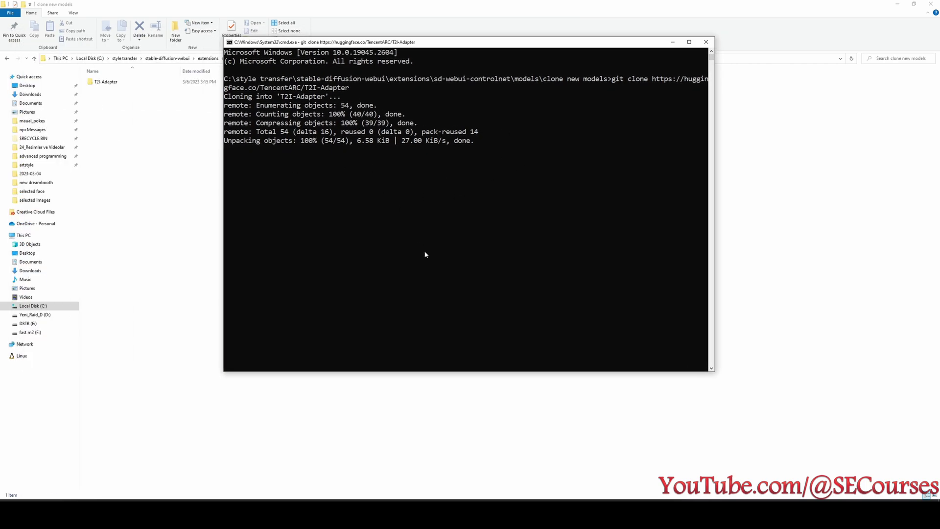
{"action": "key", "text": "ctrl+shift+Escape"}
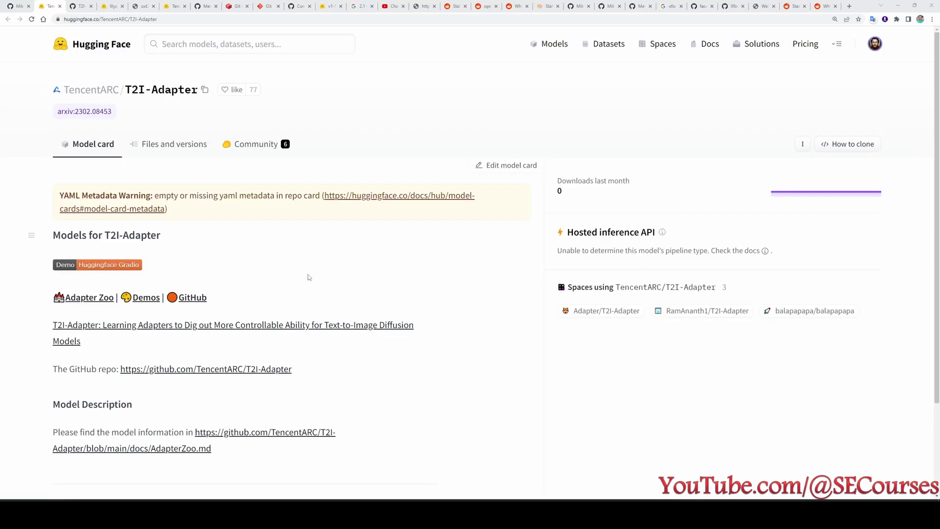
Download the 308 MB t2iadapter_canny_sd14v1.pth file from the repository's models folder
{"action": "left_click", "coordinate": [189, 144]}
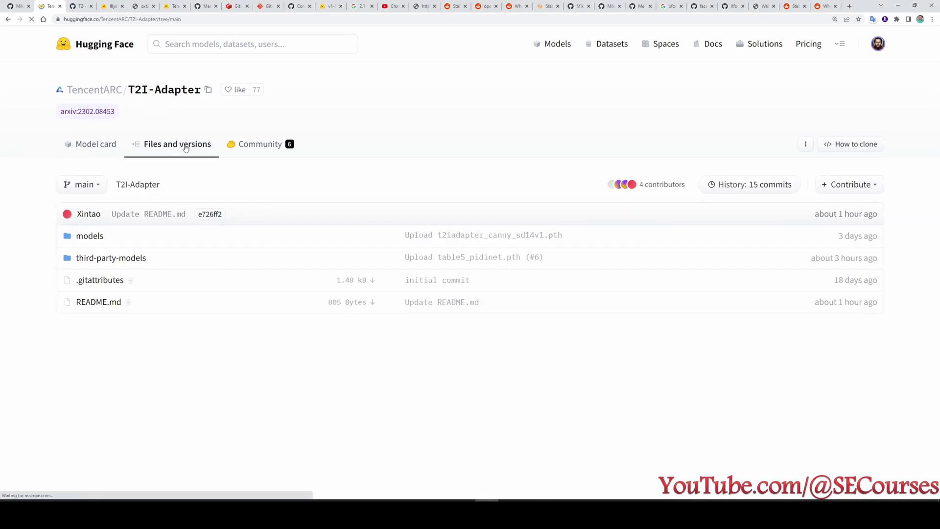
{"action": "left_click", "coordinate": [90, 236]}
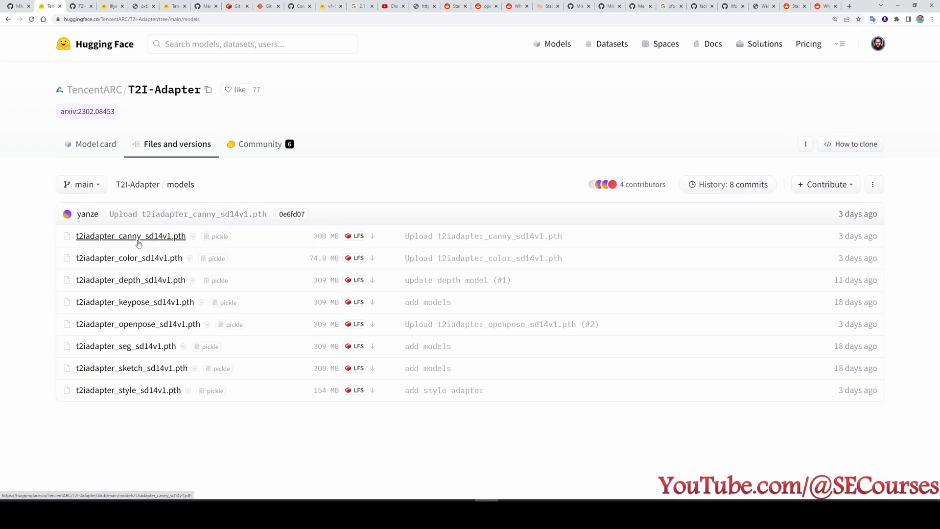
{"action": "left_click", "coordinate": [139, 240]}
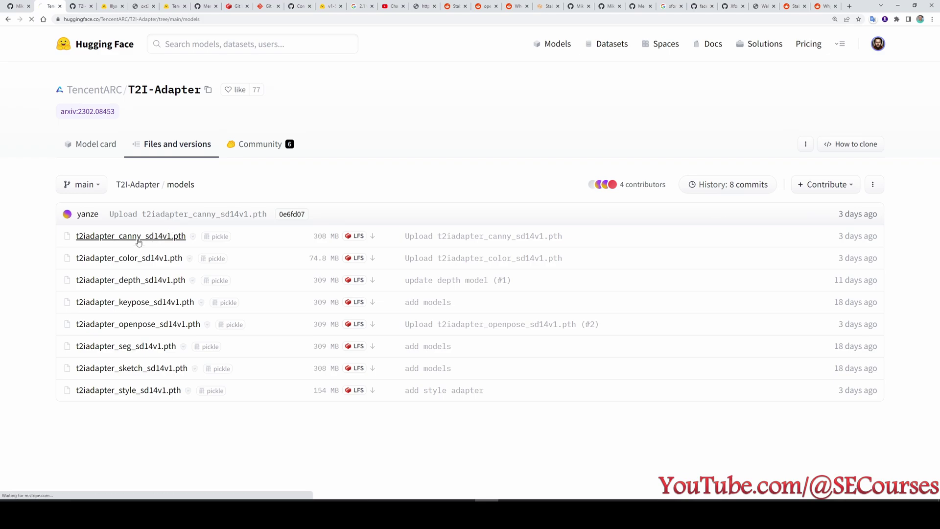
{"action": "left_click", "coordinate": [89, 240]}
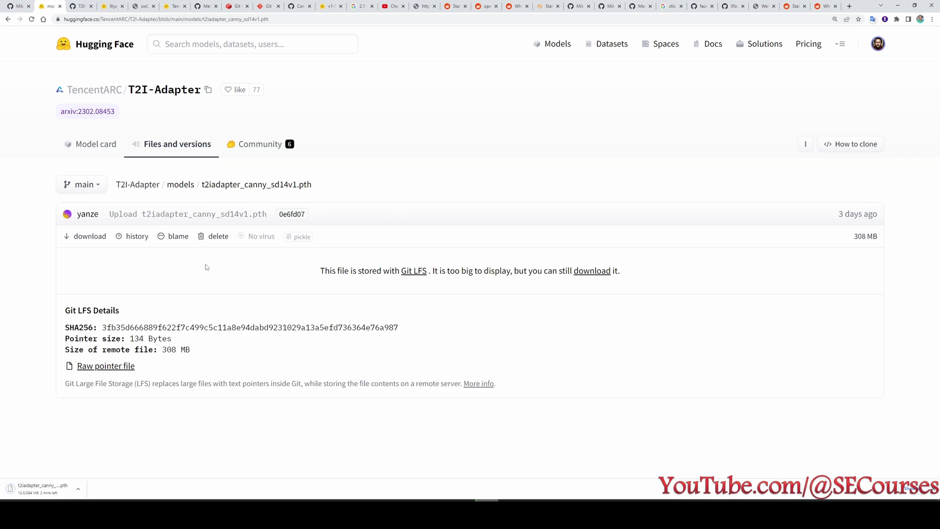
Copy the eight adapter .pth files from clone new models > T2I-Adapter > models into the ControlNet models folder
{"action": "key", "text": "ctrl+shift+Escape"}
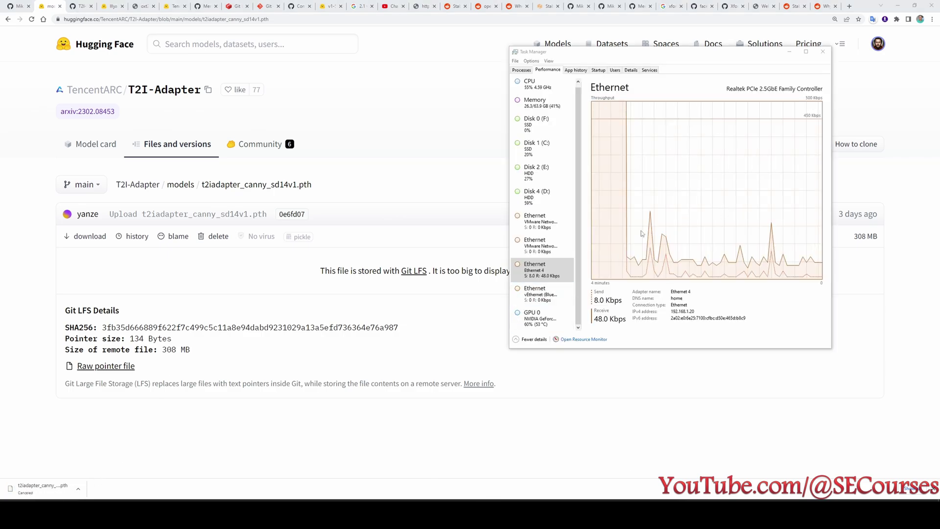
{"action": "key", "text": "alt+Tab"}
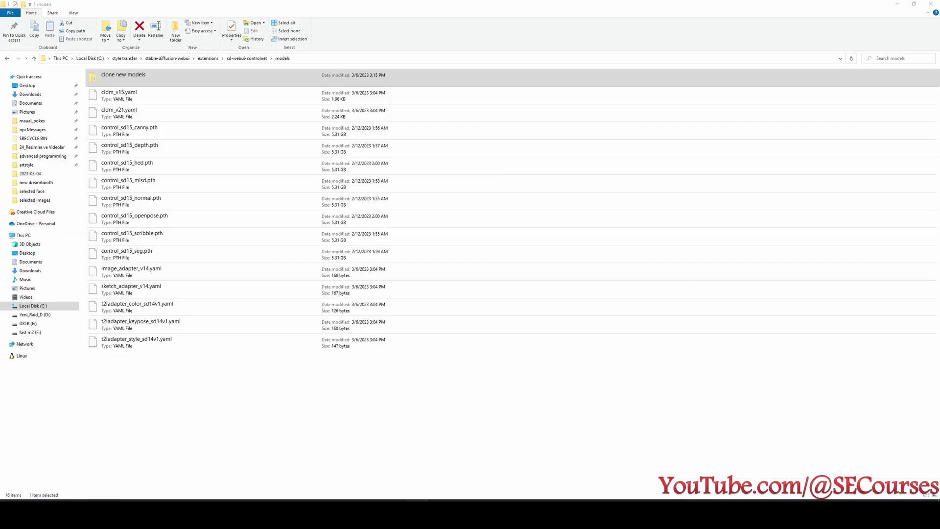
{"action": "double_click", "coordinate": [151, 80]}
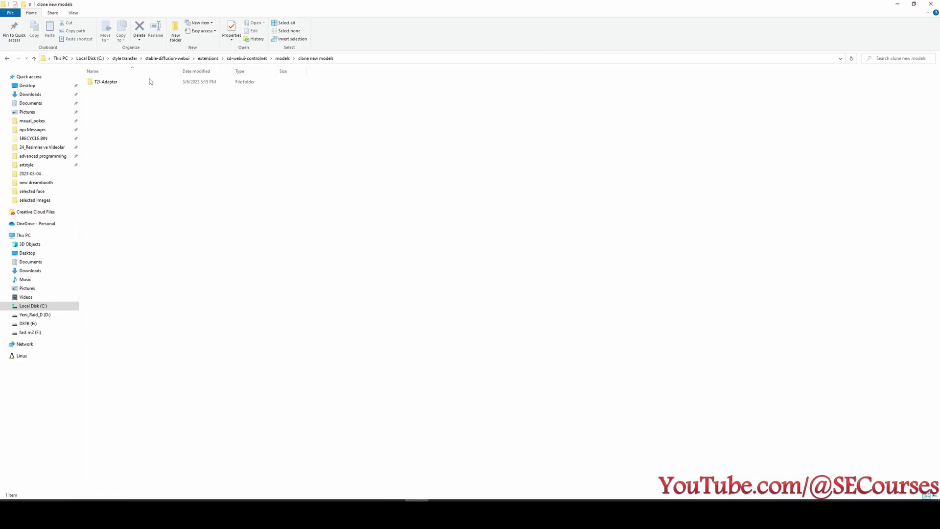
{"action": "double_click", "coordinate": [116, 82]}
{"action": "double_click", "coordinate": [117, 89]}
{"action": "left_click_drag", "start_coordinate": [190, 189], "coordinate": [162, 78]}
{"action": "key", "text": "ctrl+c"}
{"action": "left_click", "coordinate": [283, 59]}
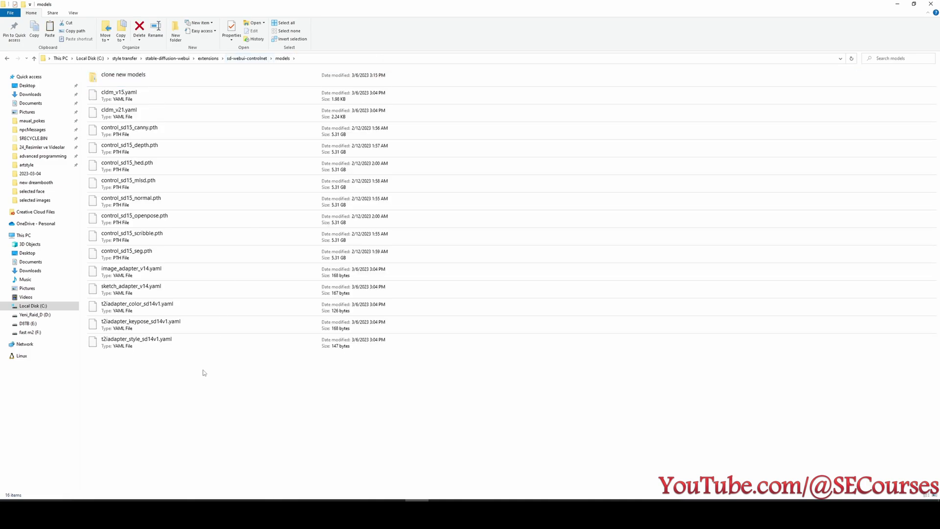
{"action": "key", "text": "ctrl+v"}
Copy the third-party-models .pth files and return to the ControlNet models folder
{"action": "key", "text": "alt+Tab"}
{"action": "left_click_drag", "start_coordinate": [759, 350], "coordinate": [143, 350]}
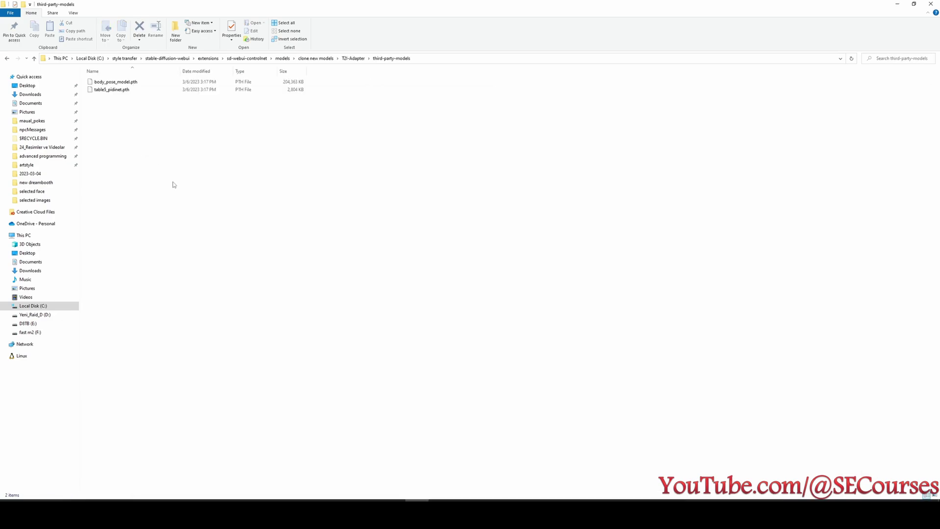
{"action": "left_click_drag", "start_coordinate": [174, 184], "coordinate": [116, 80]}
{"action": "key", "text": "ctrl+c"}
{"action": "left_click", "coordinate": [283, 58]}
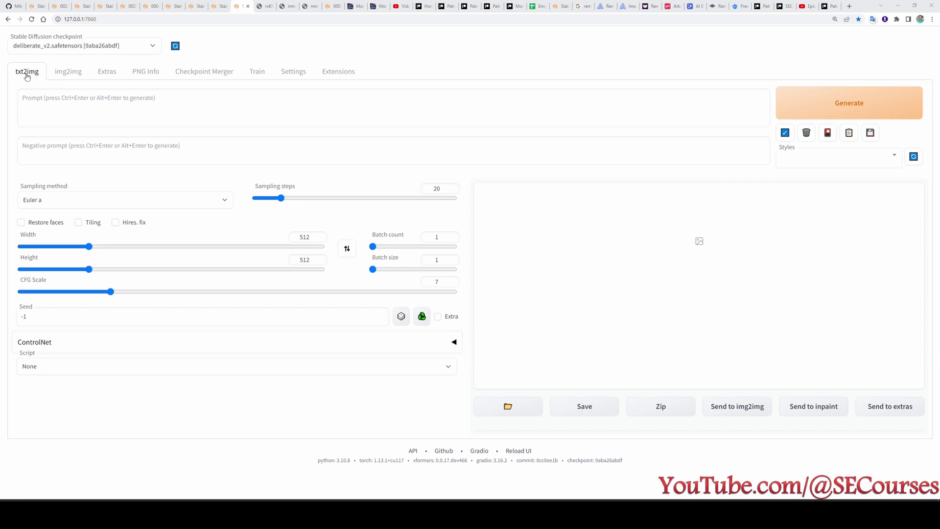
Expand ControlNet and pick 00289-2714037954.png as the control image
{"action": "left_click", "coordinate": [45, 345]}
{"action": "scroll", "coordinate": [77, 211], "scroll_direction": "down", "scroll_amount": 3}
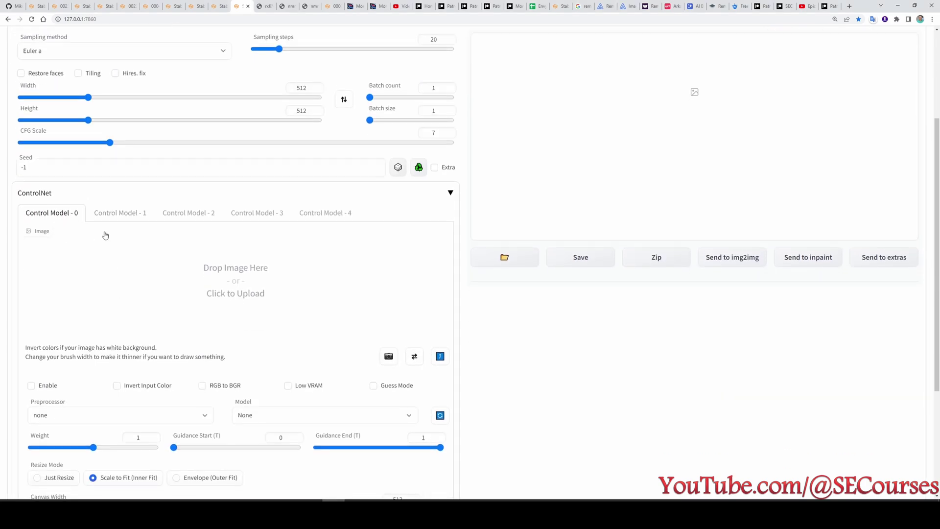
{"action": "scroll", "coordinate": [105, 235], "scroll_direction": "down", "scroll_amount": 1}
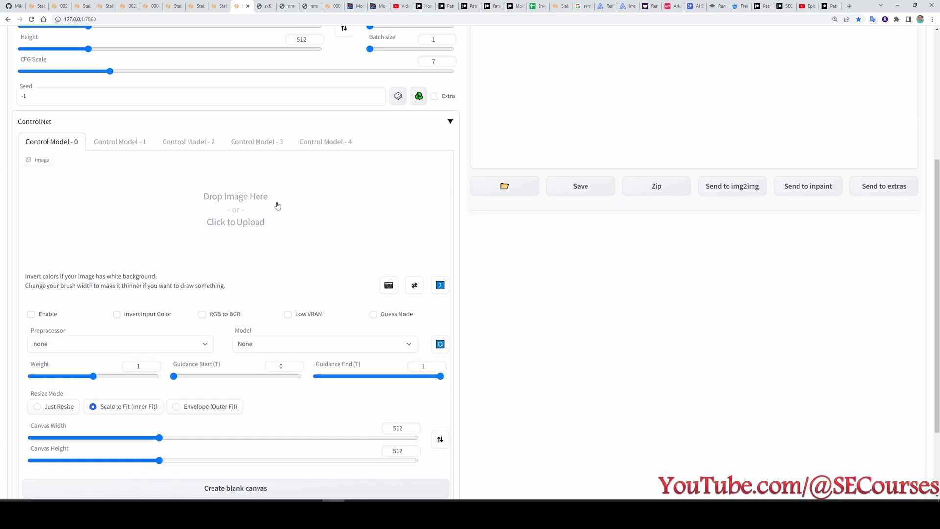
{"action": "scroll", "coordinate": [273, 213], "scroll_direction": "up", "scroll_amount": 1}
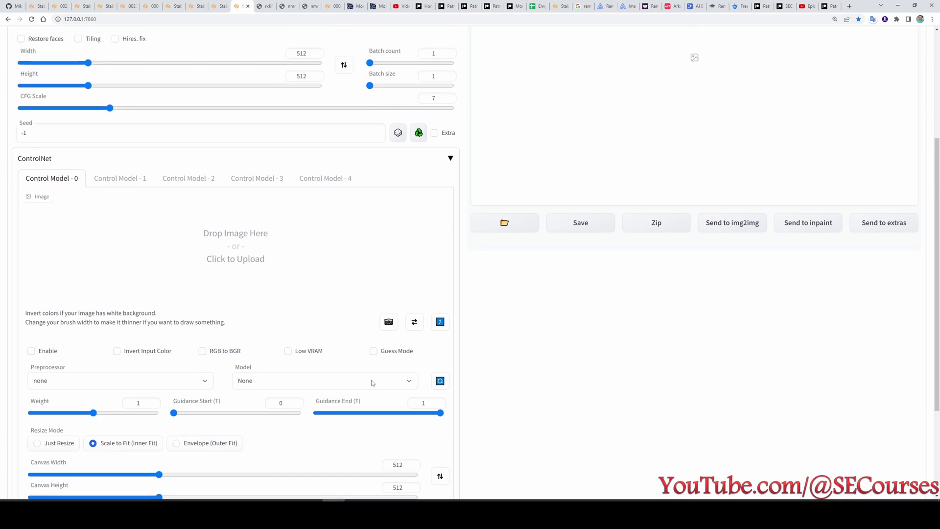
{"action": "left_click", "coordinate": [285, 199]}
{"action": "left_click", "coordinate": [262, 167]}
Load the crossed-swords image and enable unit 0 with canny preprocessor and control_sd15_canny model
{"action": "double_click", "coordinate": [262, 167]}
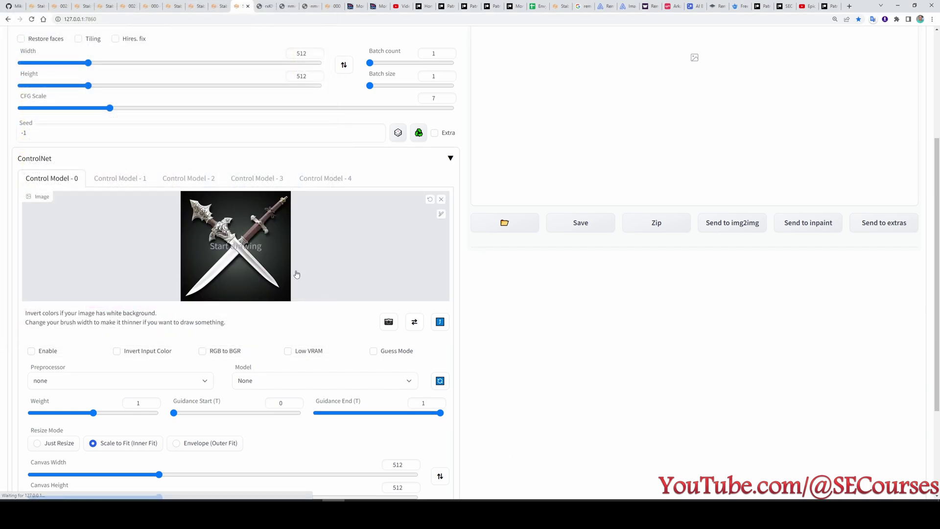
{"action": "scroll", "coordinate": [239, 286], "scroll_direction": "down", "scroll_amount": 1}
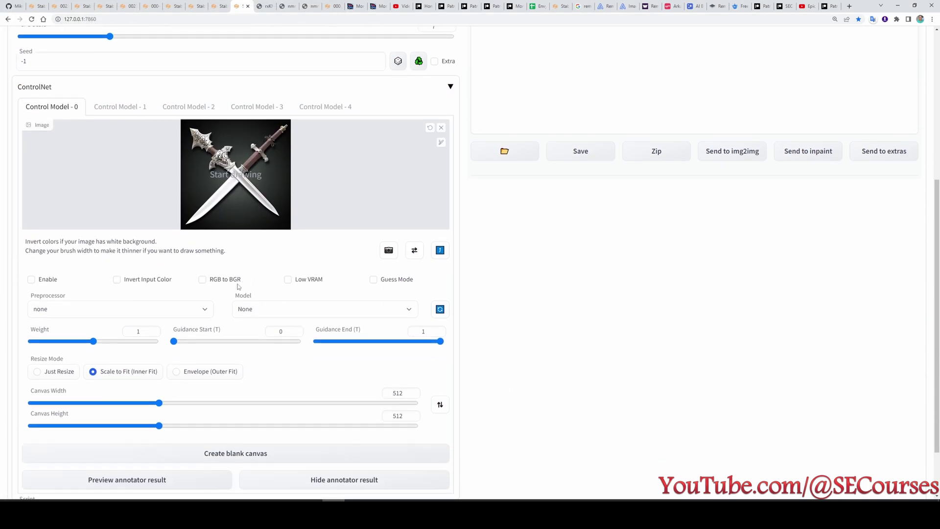
{"action": "left_click", "coordinate": [87, 309]}
{"action": "left_click", "coordinate": [44, 329]}
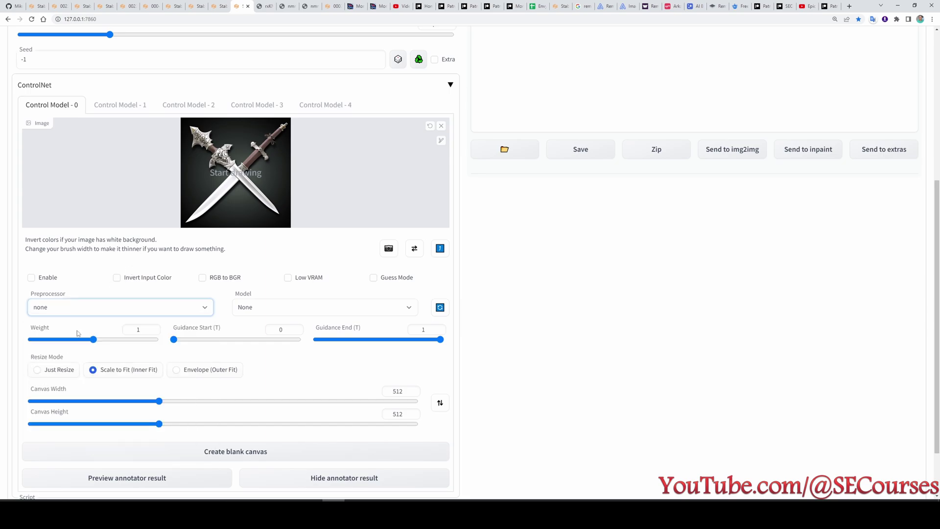
{"action": "left_click", "coordinate": [288, 309]}
{"action": "left_click", "coordinate": [289, 339]}
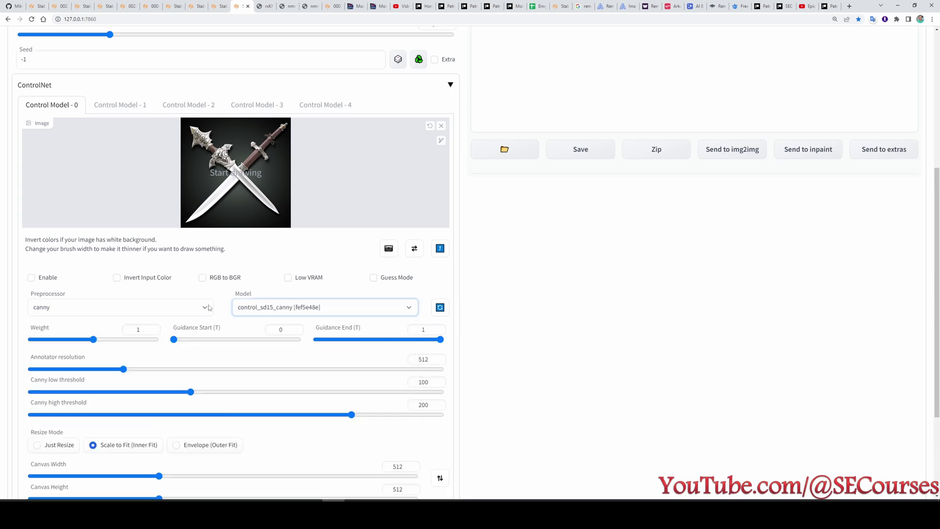
{"action": "left_click", "coordinate": [41, 279]}
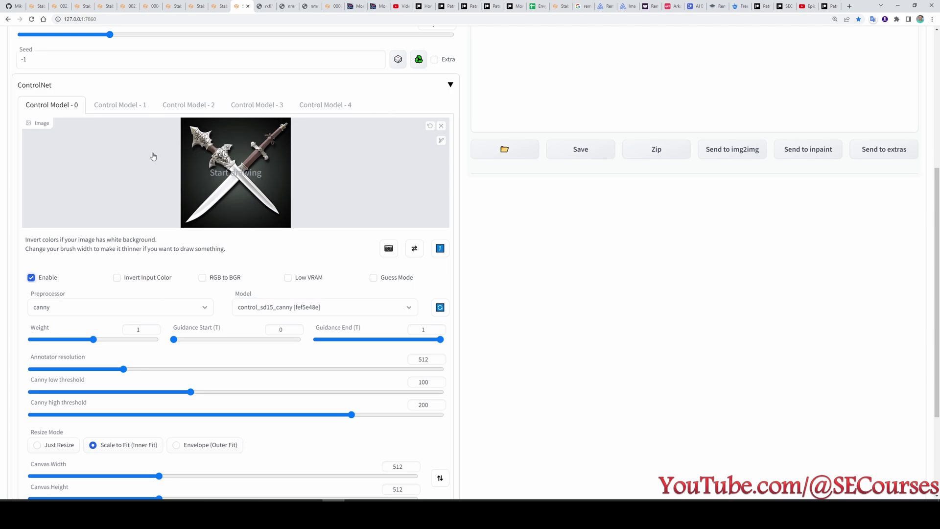
Preview the canny edge map of the swords at the default 512 annotator resolution
{"action": "scroll", "coordinate": [333, 152], "scroll_direction": "down", "scroll_amount": 1}
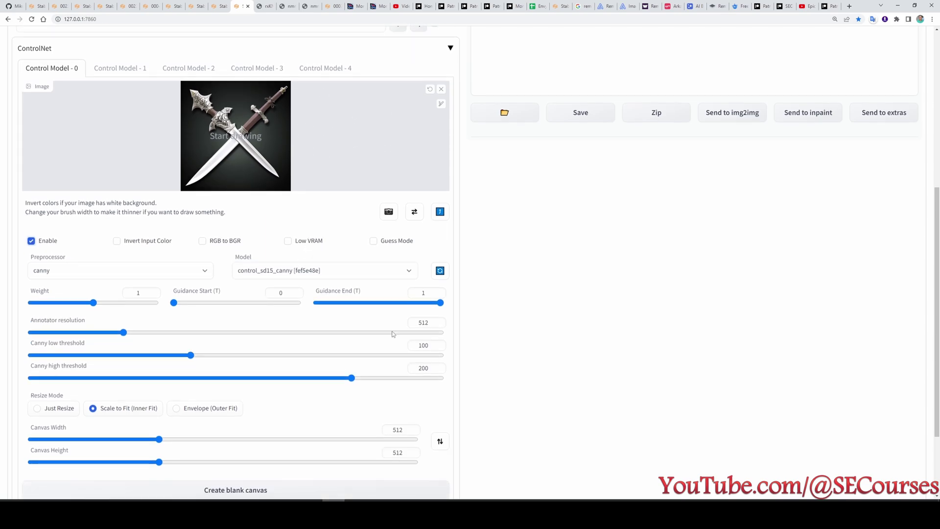
{"action": "double_click", "coordinate": [423, 322]}
{"action": "scroll", "coordinate": [398, 340], "scroll_direction": "up", "scroll_amount": 1}
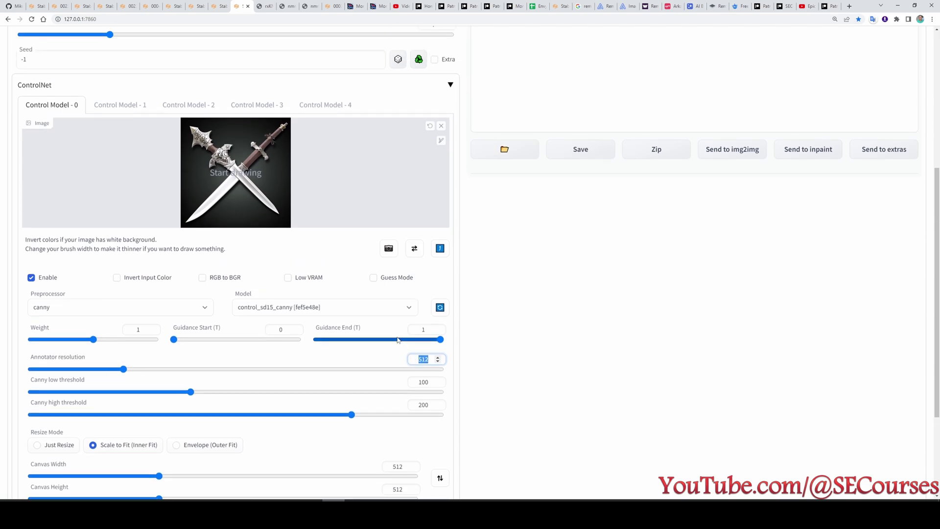
{"action": "scroll", "coordinate": [398, 339], "scroll_direction": "down", "scroll_amount": 4}
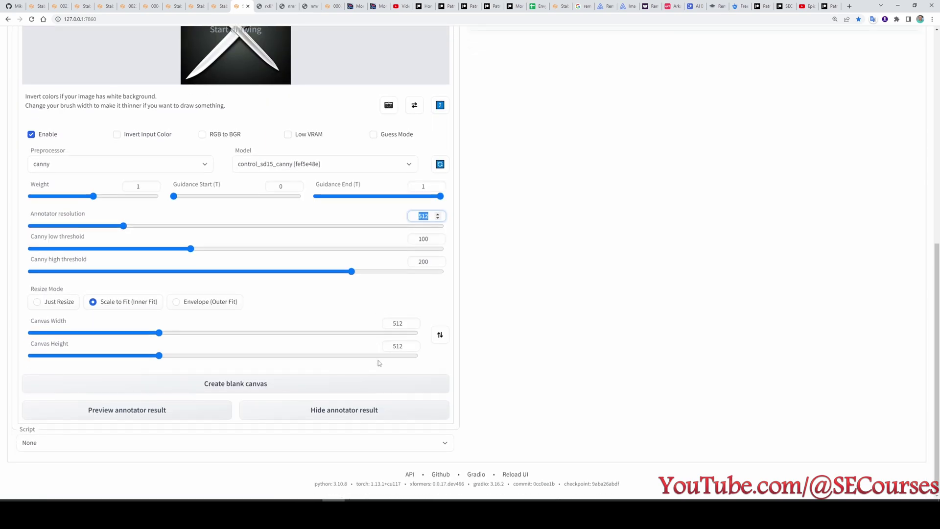
{"action": "left_click", "coordinate": [152, 413]}
{"action": "scroll", "coordinate": [356, 315], "scroll_direction": "up", "scroll_amount": 4}
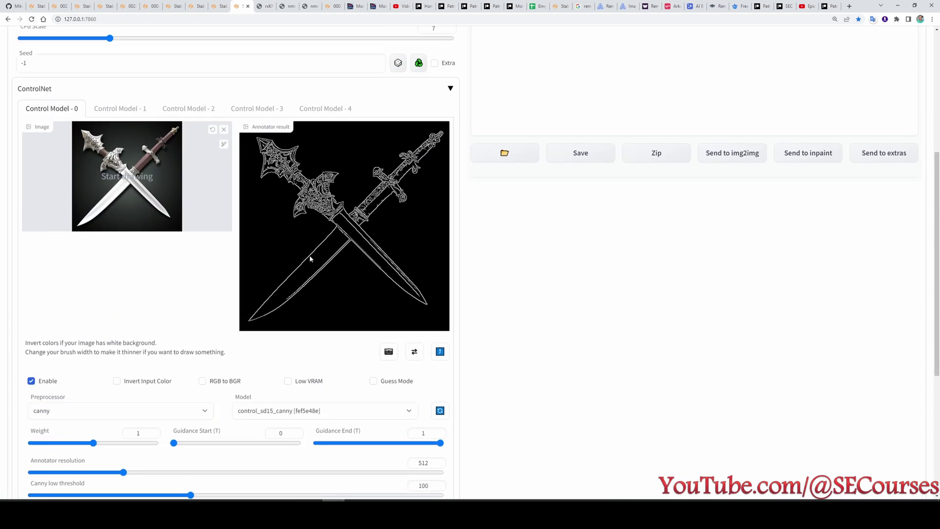
{"action": "scroll", "coordinate": [403, 236], "scroll_direction": "down", "scroll_amount": 3}
Set annotator resolution to 1024 and re-render the canny edge preview
{"action": "double_click", "coordinate": [423, 316]}
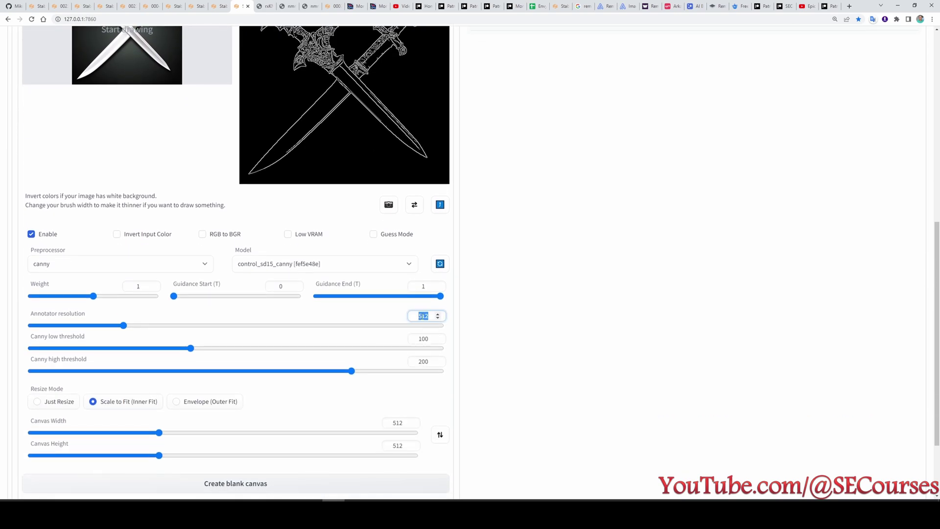
{"action": "type", "text": "1024"}
{"action": "scroll", "coordinate": [422, 316], "scroll_direction": "down", "scroll_amount": 2}
{"action": "left_click", "coordinate": [109, 412]}
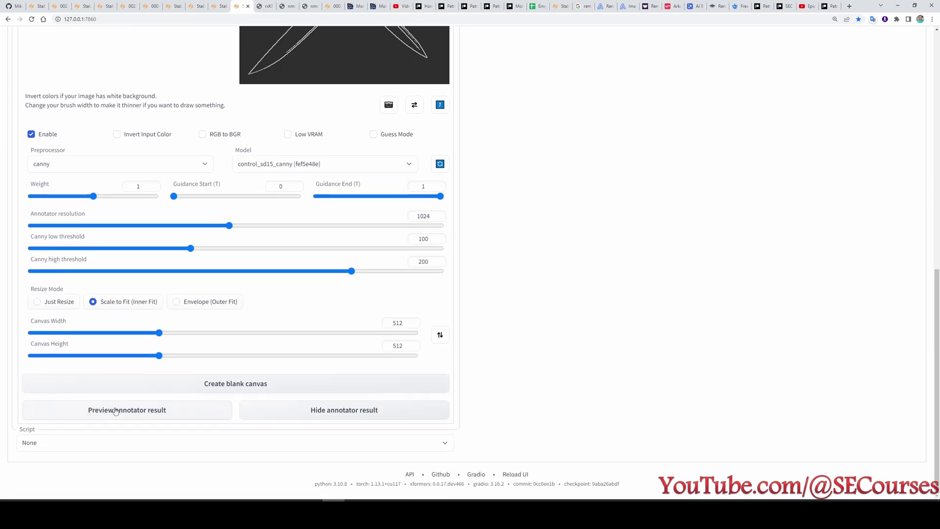
{"action": "scroll", "coordinate": [361, 277], "scroll_direction": "up", "scroll_amount": 5}
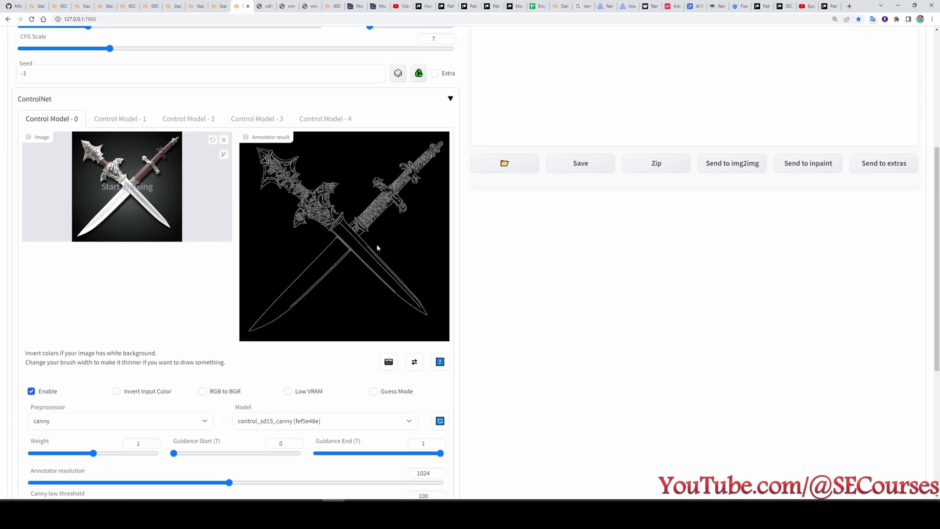
{"action": "scroll", "coordinate": [361, 260], "scroll_direction": "down", "scroll_amount": 3}
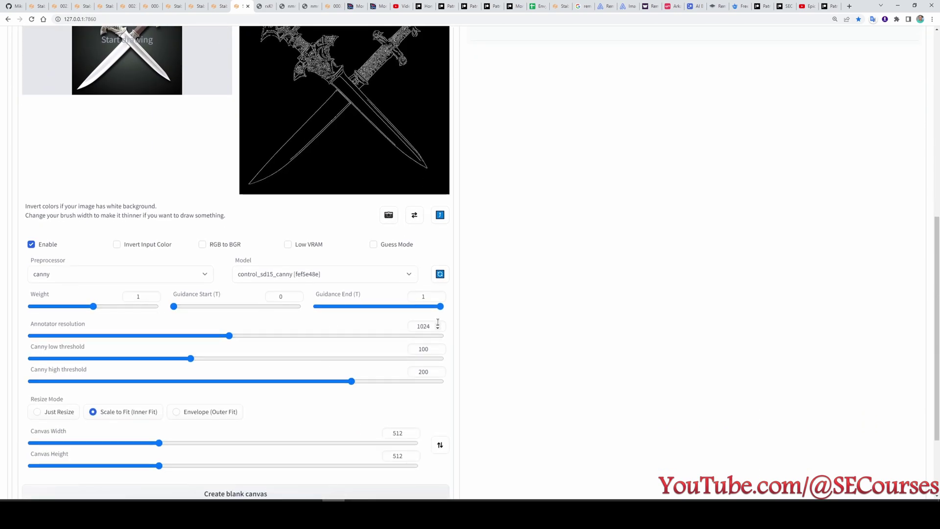
{"action": "scroll", "coordinate": [303, 239], "scroll_direction": "up", "scroll_amount": 3}
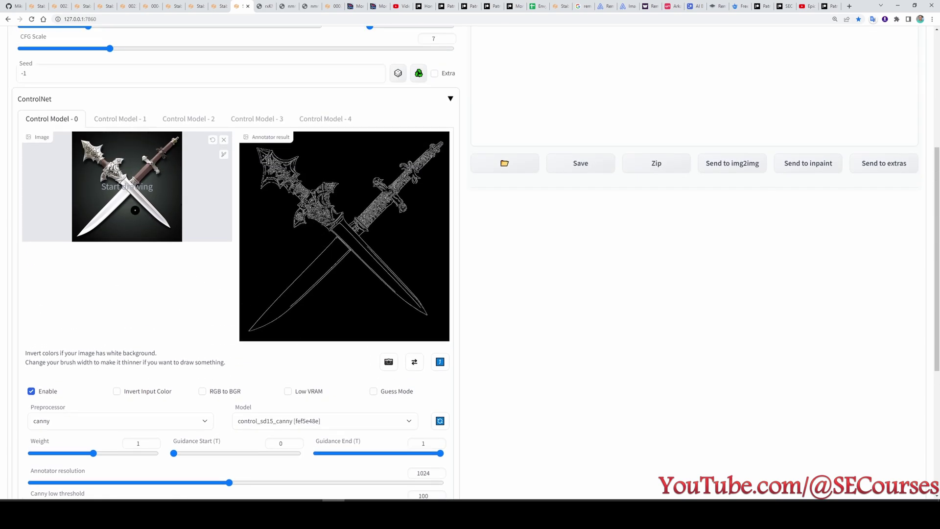
Load the crossed-swords image into Control Model 1 and enable it, after checking unit 0's canny settings
{"action": "left_click", "coordinate": [119, 120]}
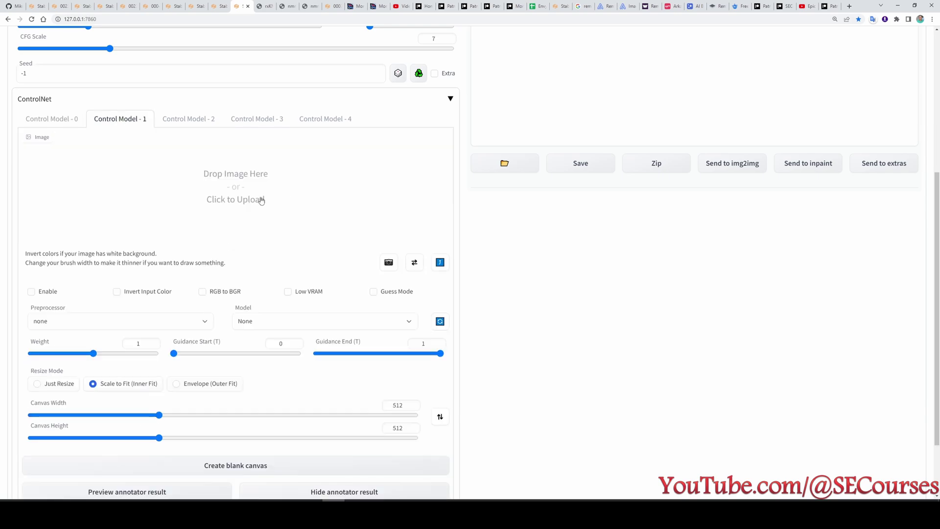
{"action": "left_click", "coordinate": [238, 191]}
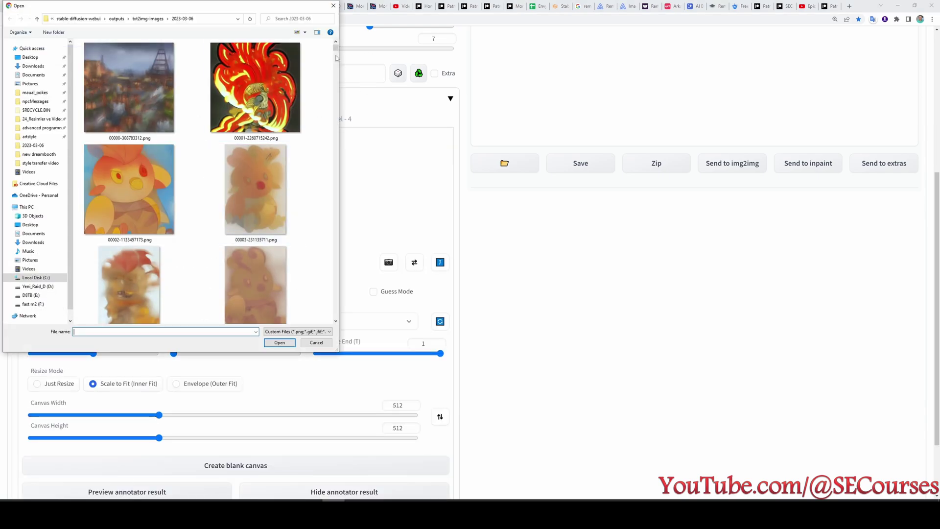
{"action": "double_click", "coordinate": [130, 88]}
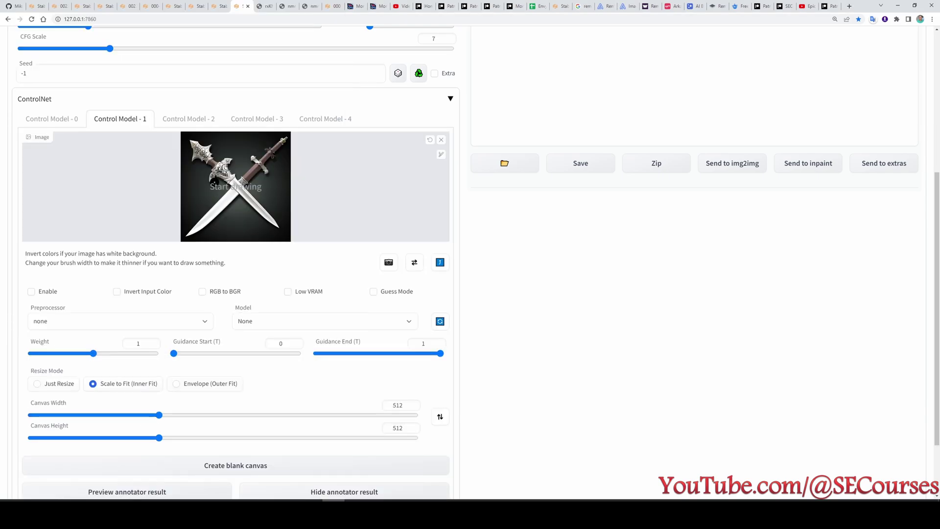
{"action": "left_click", "coordinate": [50, 294]}
{"action": "left_click", "coordinate": [51, 119]}
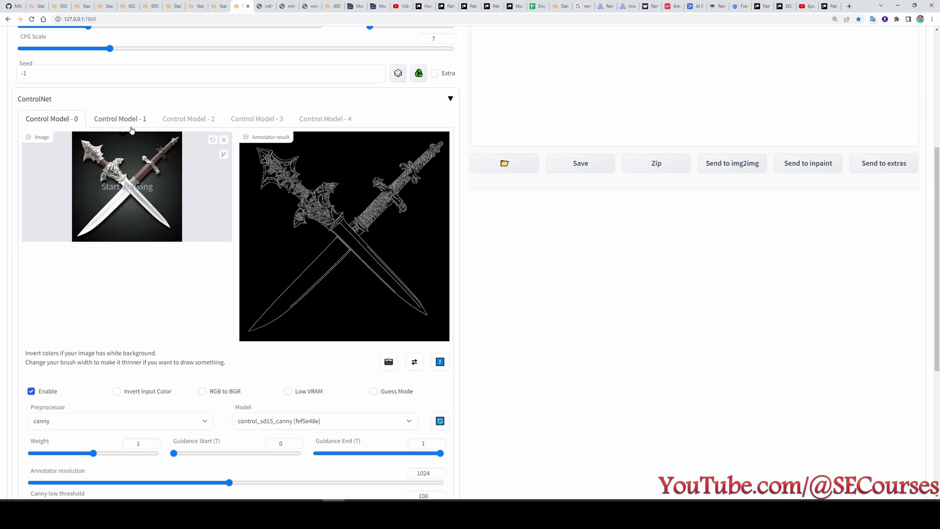
{"action": "scroll", "coordinate": [508, 313], "scroll_direction": "down", "scroll_amount": 3}
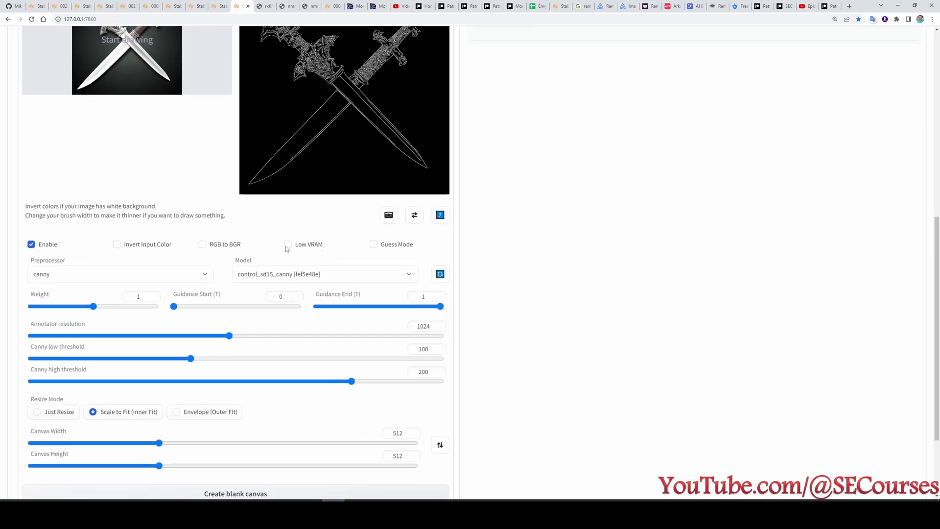
{"action": "scroll", "coordinate": [299, 252], "scroll_direction": "up", "scroll_amount": 3}
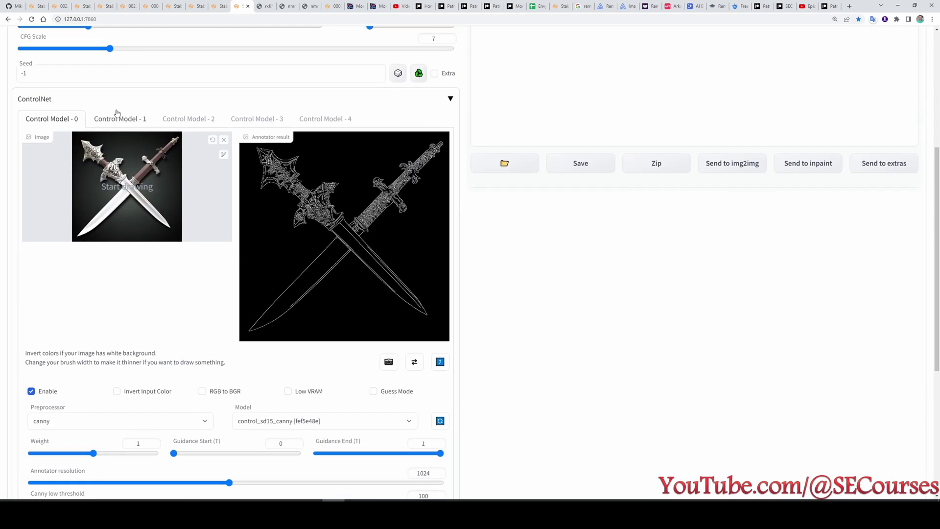
{"action": "left_click", "coordinate": [118, 118]}
Set unit 1 to hed preprocessor with control_sd15_hed and preview the HED edge map
{"action": "left_click", "coordinate": [75, 322]}
{"action": "left_click", "coordinate": [39, 369]}
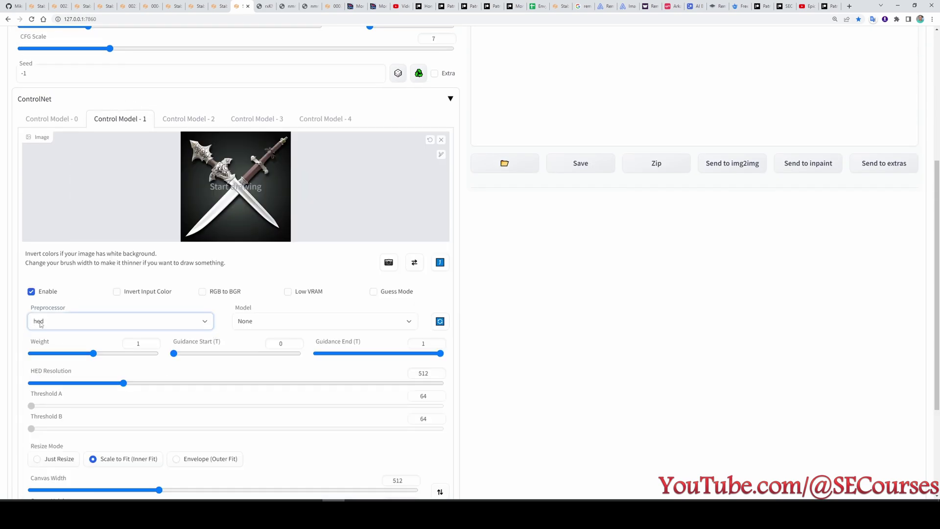
{"action": "left_click", "coordinate": [283, 323]}
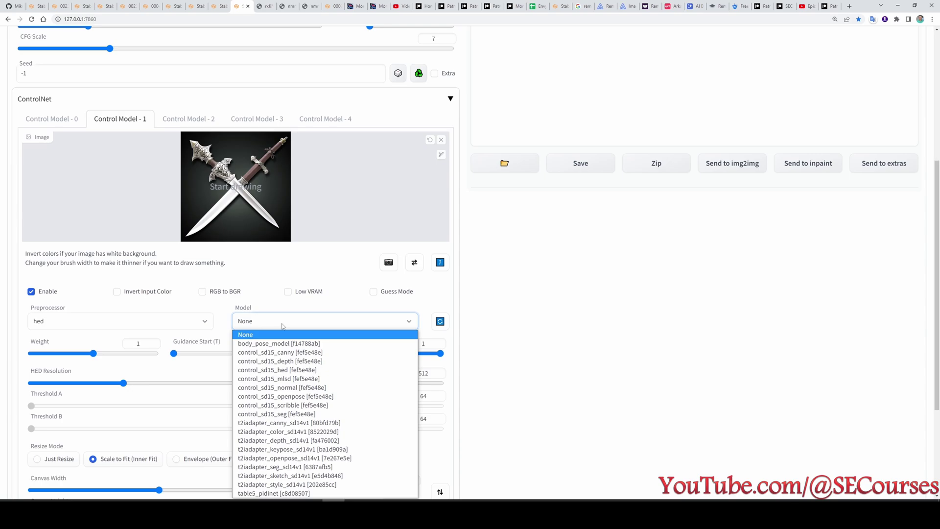
{"action": "left_click", "coordinate": [289, 370]}
{"action": "scroll", "coordinate": [181, 287], "scroll_direction": "down", "scroll_amount": 1}
{"action": "scroll", "coordinate": [210, 224], "scroll_direction": "down", "scroll_amount": 2}
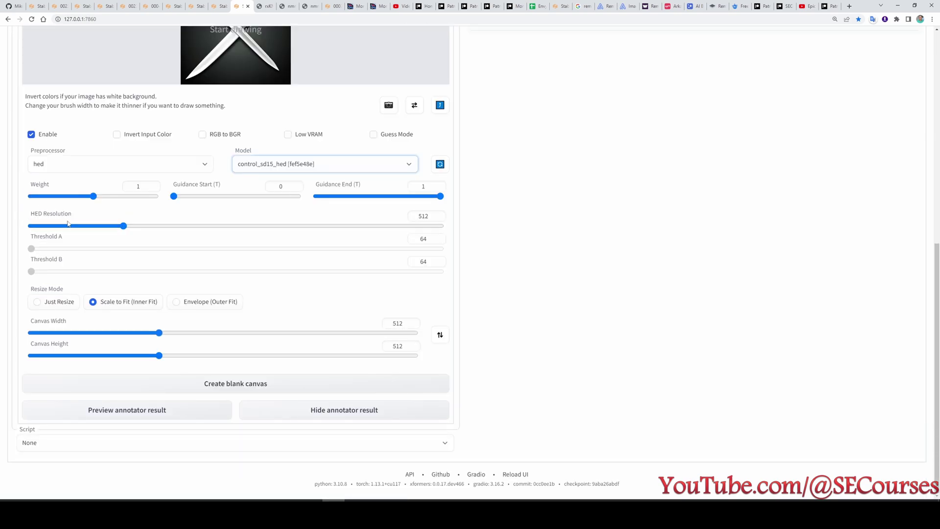
{"action": "left_click", "coordinate": [117, 414]}
Re-render the HED edge preview at annotator resolution 1024
{"action": "scroll", "coordinate": [400, 163], "scroll_direction": "up", "scroll_amount": 3}
{"action": "scroll", "coordinate": [399, 162], "scroll_direction": "down", "scroll_amount": 2}
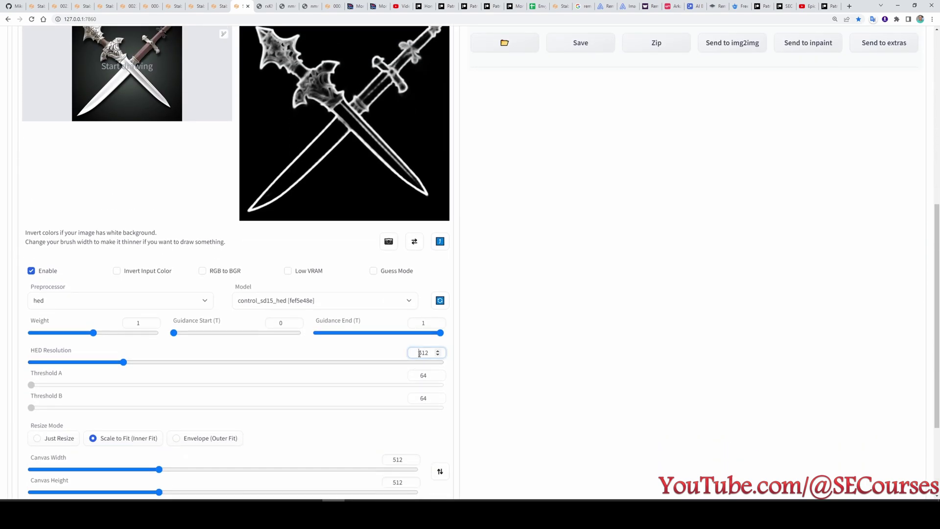
{"action": "double_click", "coordinate": [422, 352]}
{"action": "type", "text": "1024"}
{"action": "scroll", "coordinate": [420, 354], "scroll_direction": "down", "scroll_amount": 3}
{"action": "left_click", "coordinate": [84, 413]}
Reset the HED annotator resolution to 512 and re-render the preview
{"action": "scroll", "coordinate": [436, 245], "scroll_direction": "up", "scroll_amount": 8}
{"action": "scroll", "coordinate": [358, 252], "scroll_direction": "down", "scroll_amount": 1}
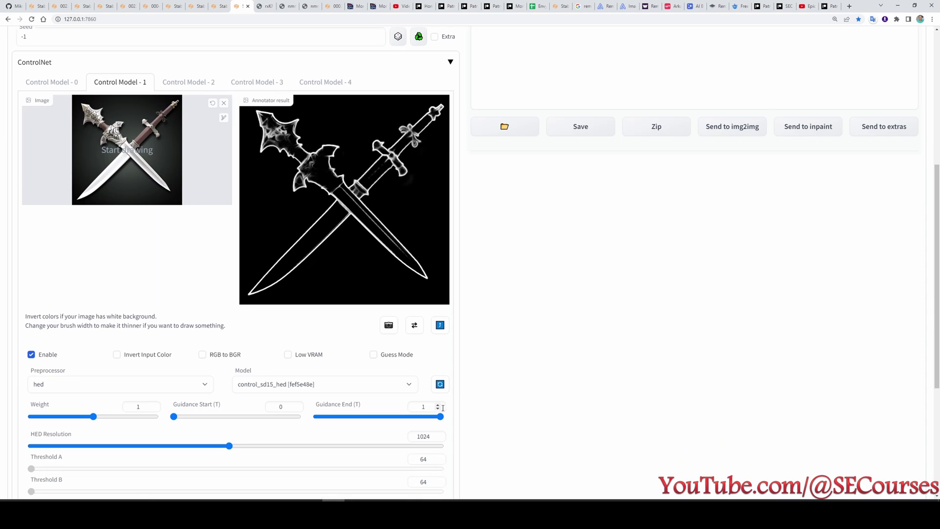
{"action": "double_click", "coordinate": [424, 436]}
{"action": "type", "text": "512"}
{"action": "scroll", "coordinate": [344, 294], "scroll_direction": "down", "scroll_amount": 4}
{"action": "left_click", "coordinate": [128, 447]}
{"action": "scroll", "coordinate": [245, 245], "scroll_direction": "up", "scroll_amount": 3}
{"action": "scroll", "coordinate": [264, 185], "scroll_direction": "up", "scroll_amount": 2}
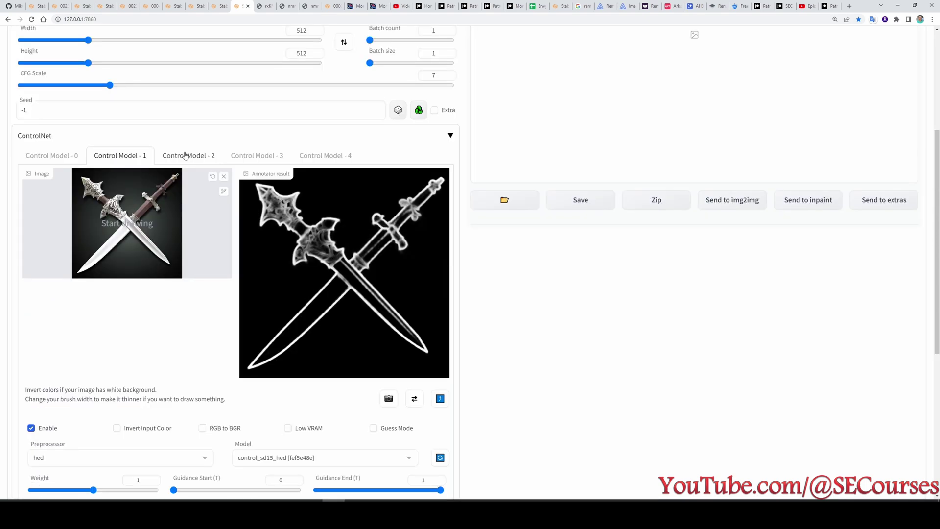
Load the purple tree image into Control Model 2
{"action": "left_click", "coordinate": [189, 155]}
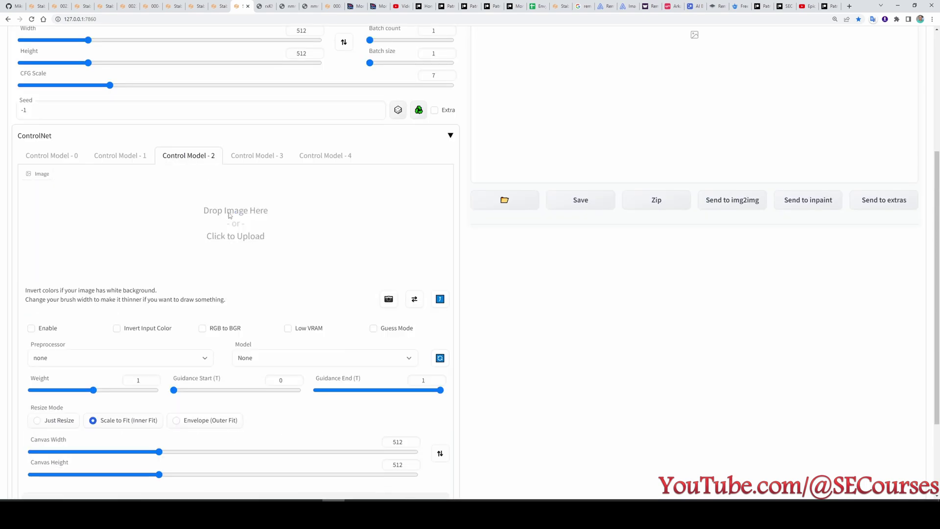
{"action": "left_click", "coordinate": [231, 211]}
{"action": "left_click_drag", "start_coordinate": [335, 49], "coordinate": [330, 330]}
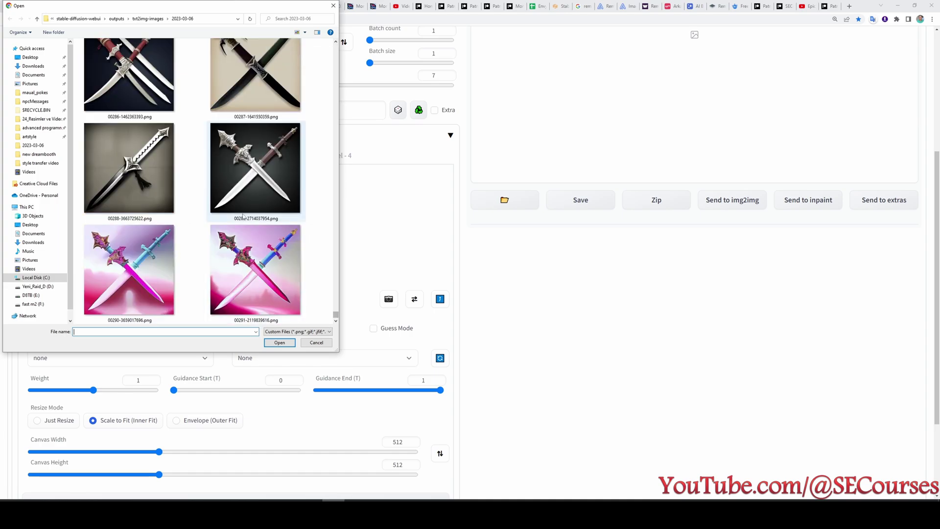
{"action": "scroll", "coordinate": [226, 220], "scroll_direction": "up", "scroll_amount": 5}
{"action": "scroll", "coordinate": [225, 219], "scroll_direction": "up", "scroll_amount": 5}
{"action": "double_click", "coordinate": [129, 186]}
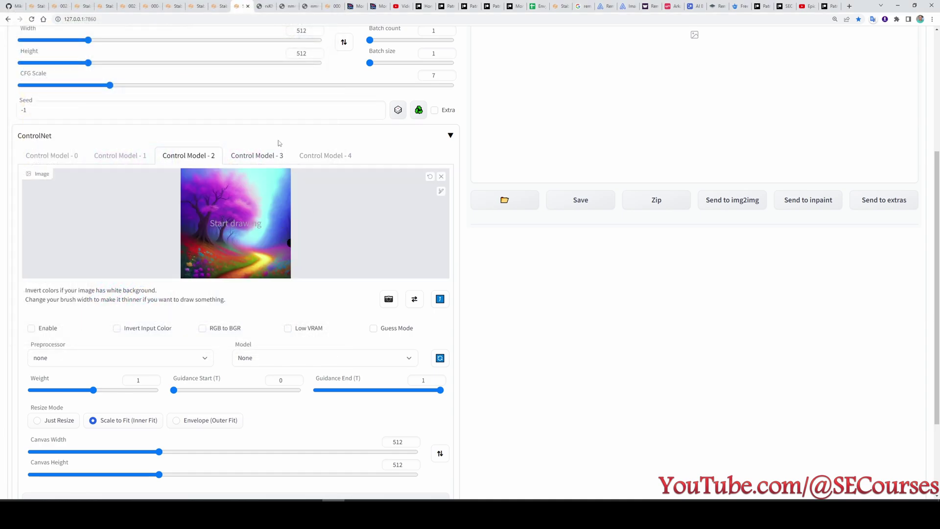
{"action": "key", "text": "ctrl+shift+Tab"}
{"action": "key", "text": "ctrl+shift+Tab"}
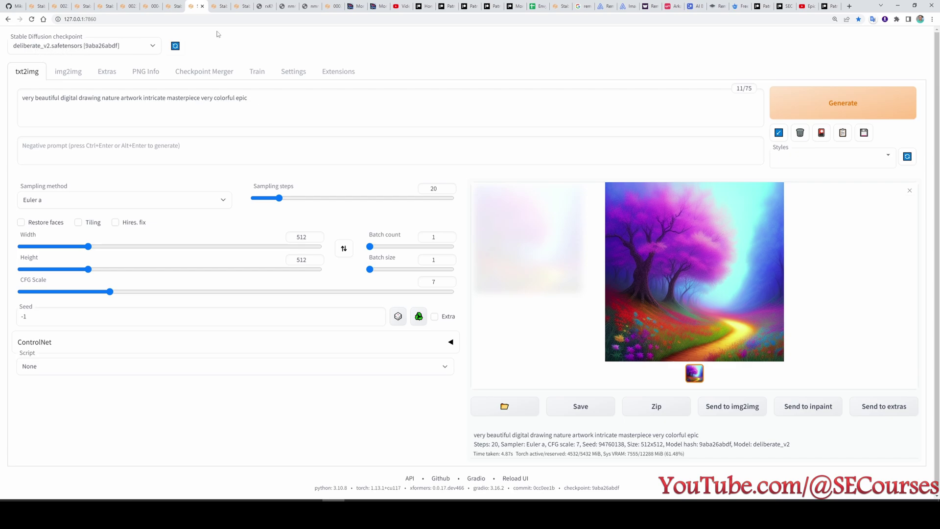
{"action": "left_click", "coordinate": [239, 6]}
Set unit 2 to clip_vision with t2iadapter_style_sd14v1, refresh models and enable it
{"action": "scroll", "coordinate": [169, 319], "scroll_direction": "down", "scroll_amount": 3}
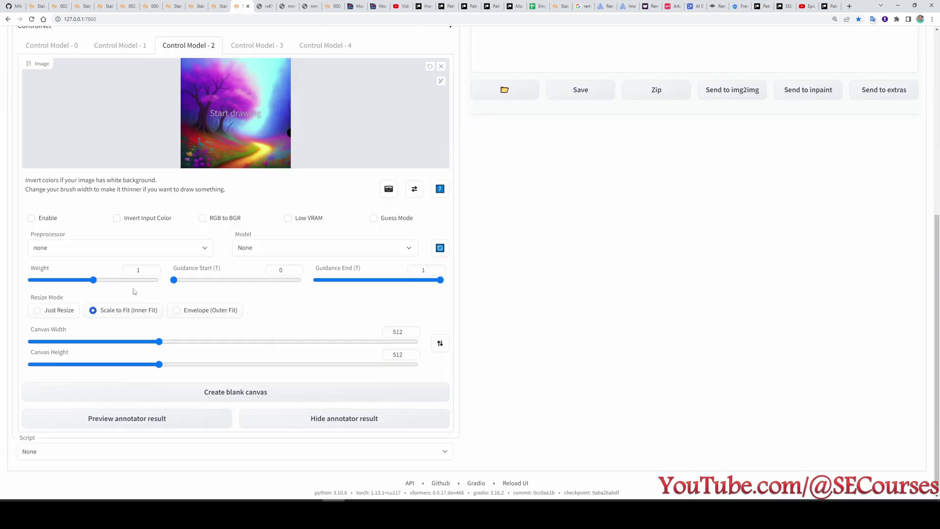
{"action": "left_click", "coordinate": [67, 252]}
{"action": "left_click", "coordinate": [49, 340]}
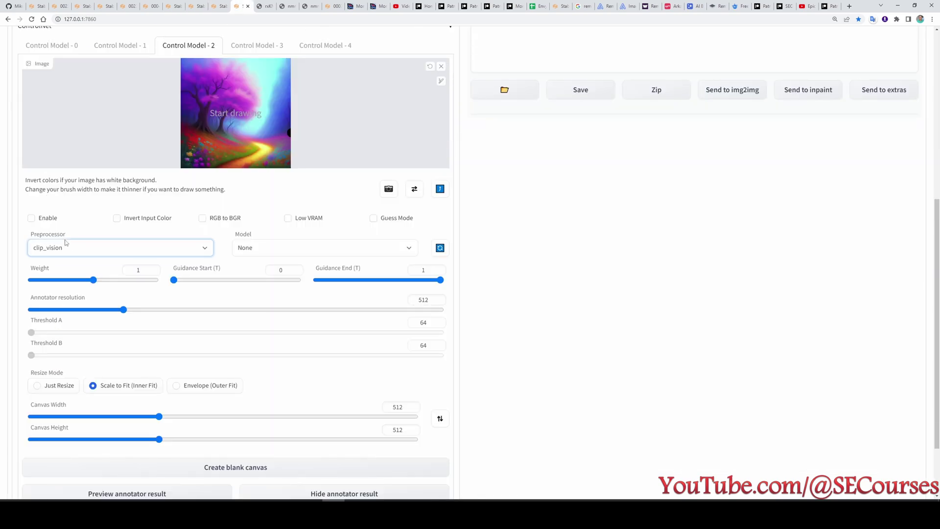
{"action": "left_click", "coordinate": [272, 248]}
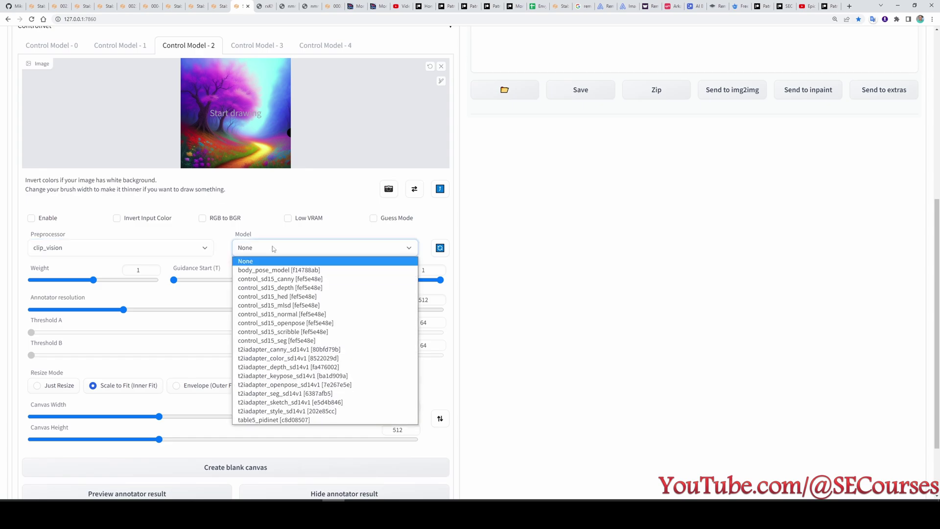
{"action": "left_click", "coordinate": [272, 412]}
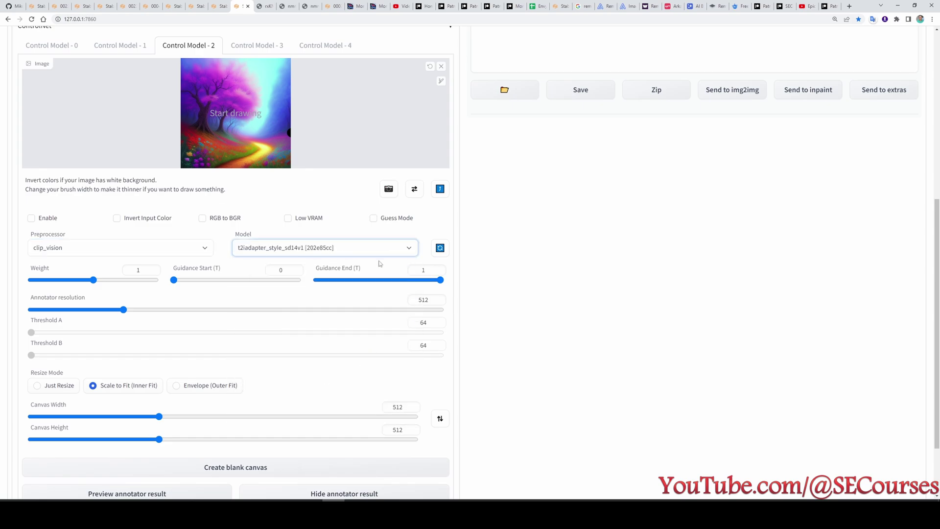
{"action": "left_click", "coordinate": [442, 251]}
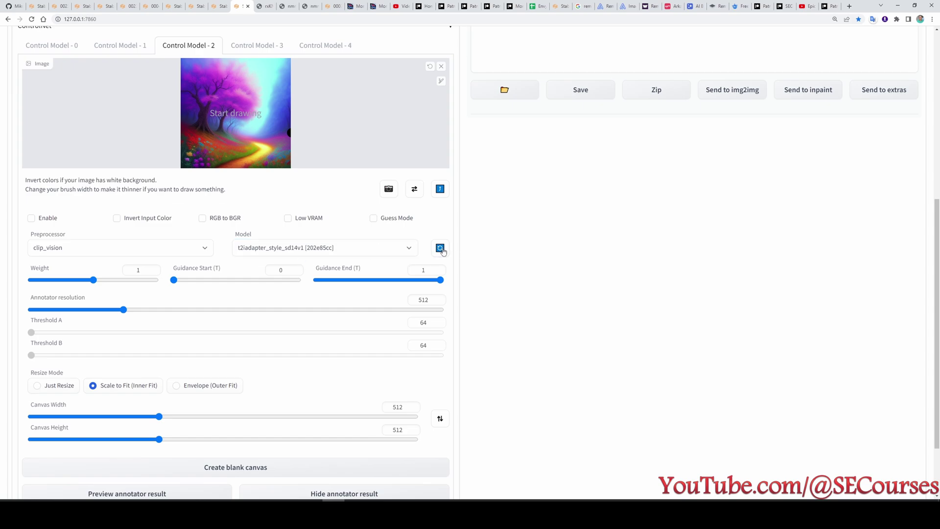
{"action": "scroll", "coordinate": [214, 326], "scroll_direction": "down", "scroll_amount": 1}
{"action": "left_click", "coordinate": [46, 184]}
{"action": "scroll", "coordinate": [293, 330], "scroll_direction": "up", "scroll_amount": 2}
{"action": "scroll", "coordinate": [272, 330], "scroll_direction": "down", "scroll_amount": 2}
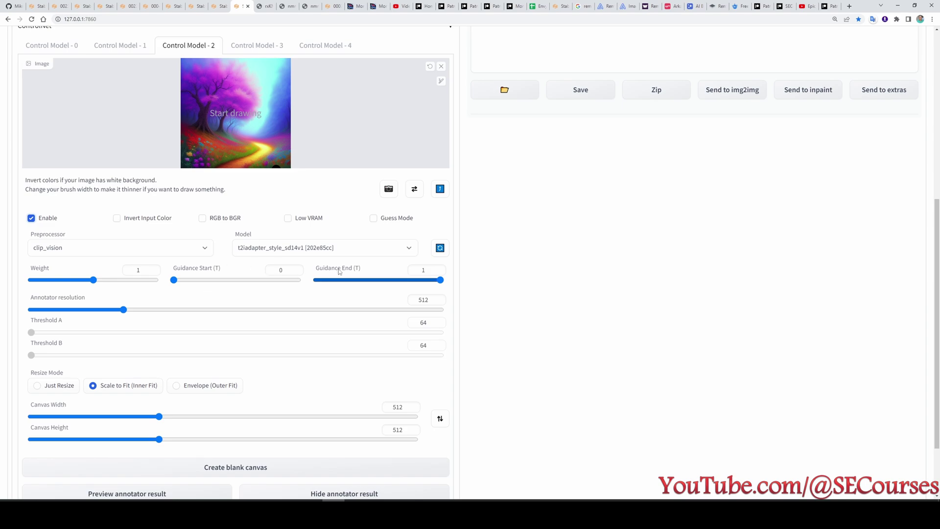
{"action": "scroll", "coordinate": [372, 386], "scroll_direction": "up", "scroll_amount": 3}
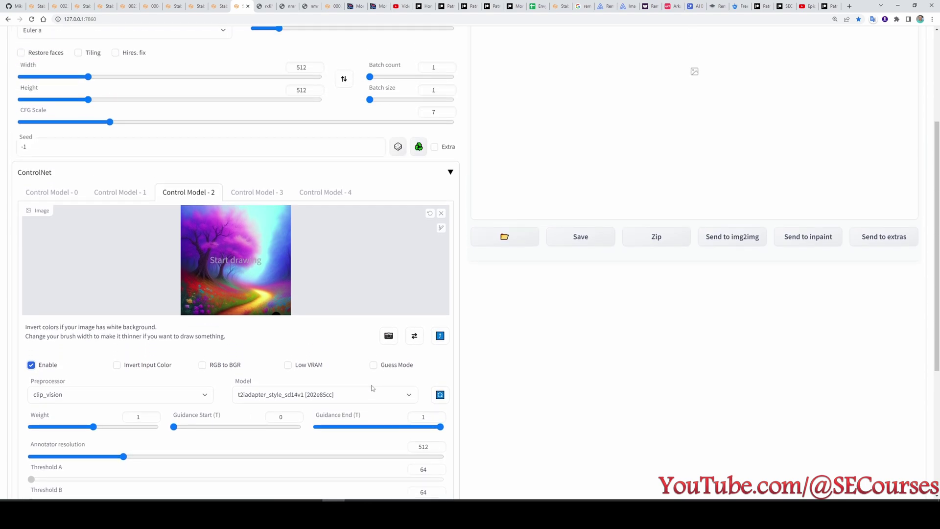
Check Control Model 1, return to Control Model 0's canny edge map, and focus the prompt box
{"action": "scroll", "coordinate": [371, 388], "scroll_direction": "up", "scroll_amount": 2}
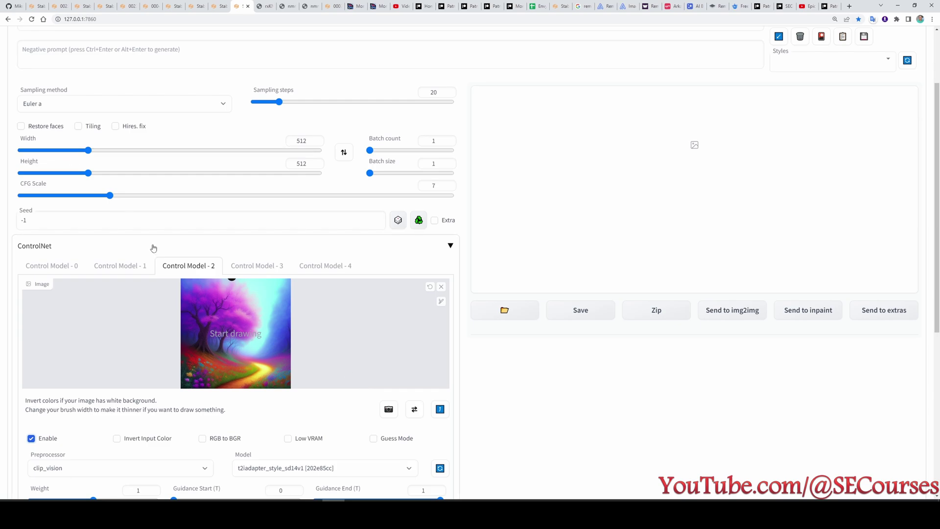
{"action": "scroll", "coordinate": [154, 248], "scroll_direction": "up", "scroll_amount": 1}
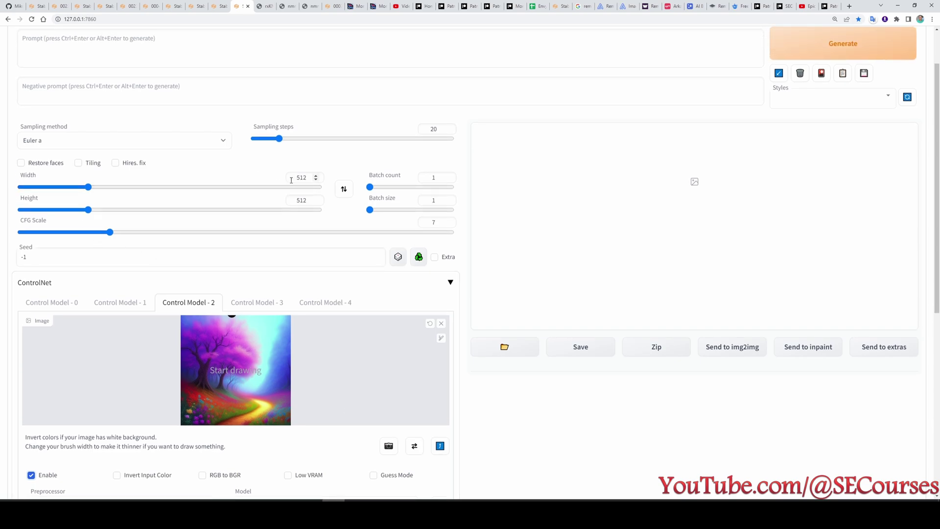
{"action": "left_click", "coordinate": [109, 304]}
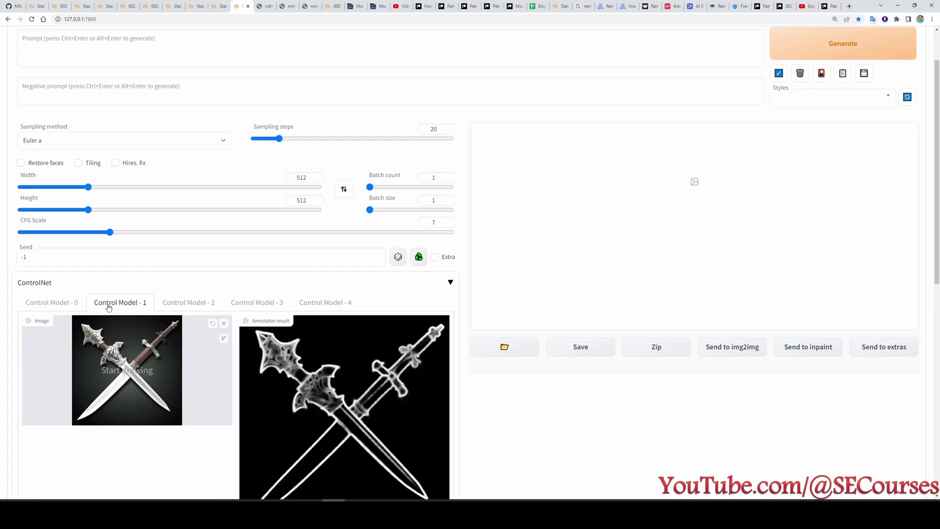
{"action": "left_click", "coordinate": [49, 302]}
{"action": "scroll", "coordinate": [212, 266], "scroll_direction": "up", "scroll_amount": 1}
{"action": "scroll", "coordinate": [212, 266], "scroll_direction": "up", "scroll_amount": 1}
{"action": "left_click", "coordinate": [87, 114]}
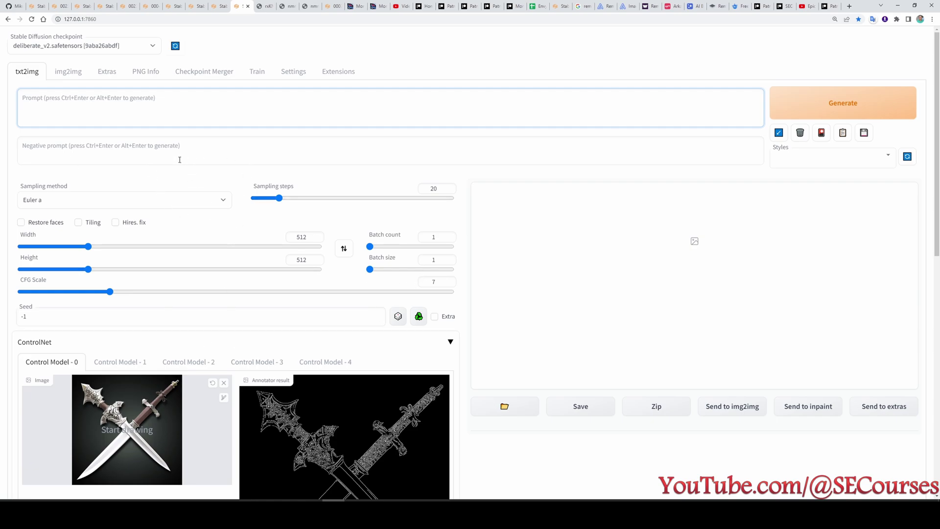
{"action": "scroll", "coordinate": [309, 413], "scroll_direction": "down", "scroll_amount": 5}
{"action": "scroll", "coordinate": [378, 411], "scroll_direction": "up", "scroll_amount": 5}
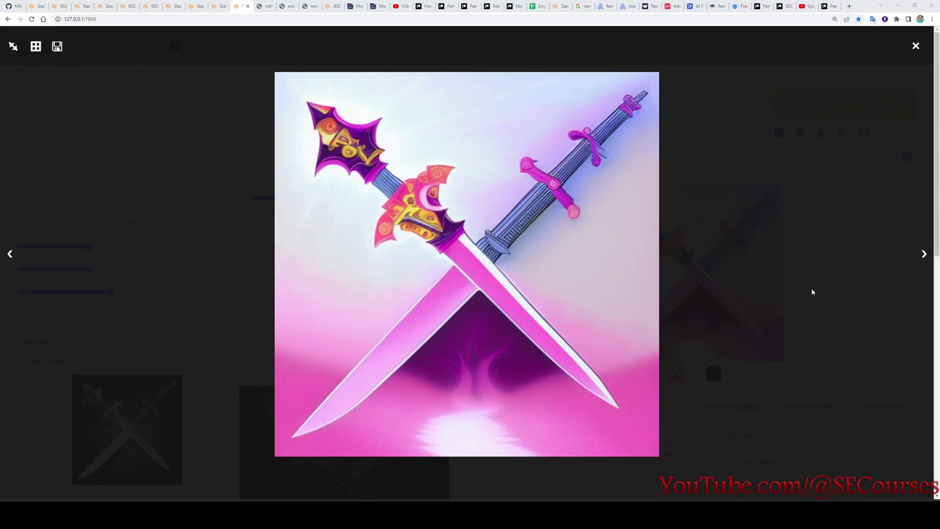
Close the enlarged result, view the Control Model 2 style unit, and focus the prompt box
{"action": "left_click", "coordinate": [803, 298]}
{"action": "scroll", "coordinate": [196, 293], "scroll_direction": "down", "scroll_amount": 2}
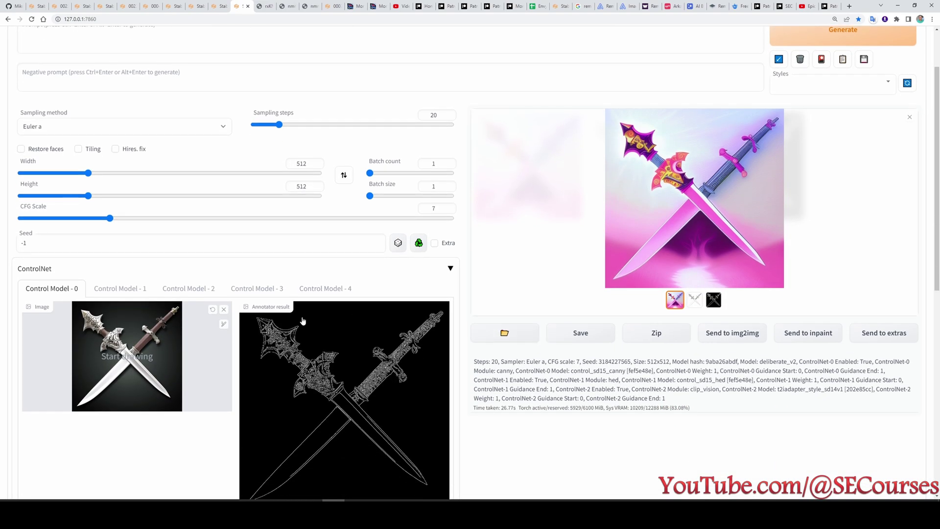
{"action": "left_click", "coordinate": [188, 288]}
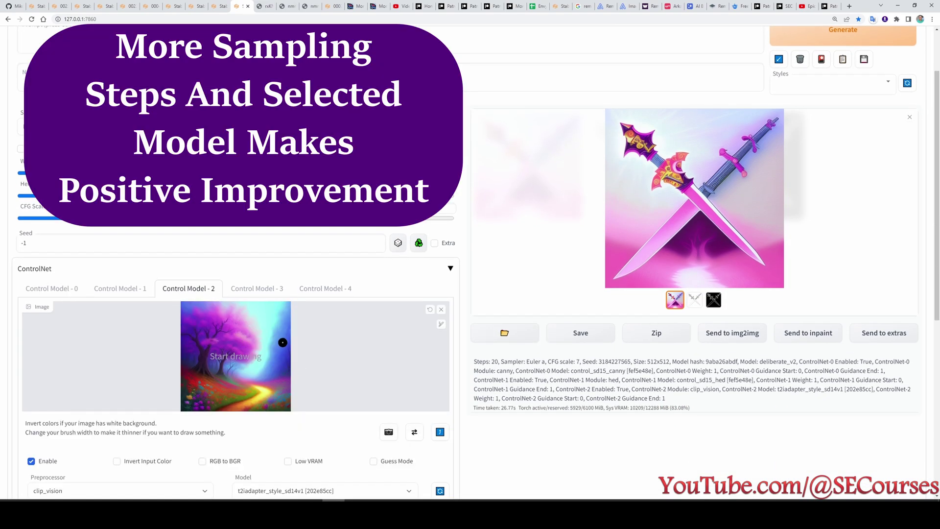
{"action": "scroll", "coordinate": [283, 339], "scroll_direction": "up", "scroll_amount": 2}
{"action": "scroll", "coordinate": [588, 269], "scroll_direction": "down", "scroll_amount": 1}
{"action": "scroll", "coordinate": [440, 195], "scroll_direction": "up", "scroll_amount": 1}
{"action": "left_click", "coordinate": [245, 108]}
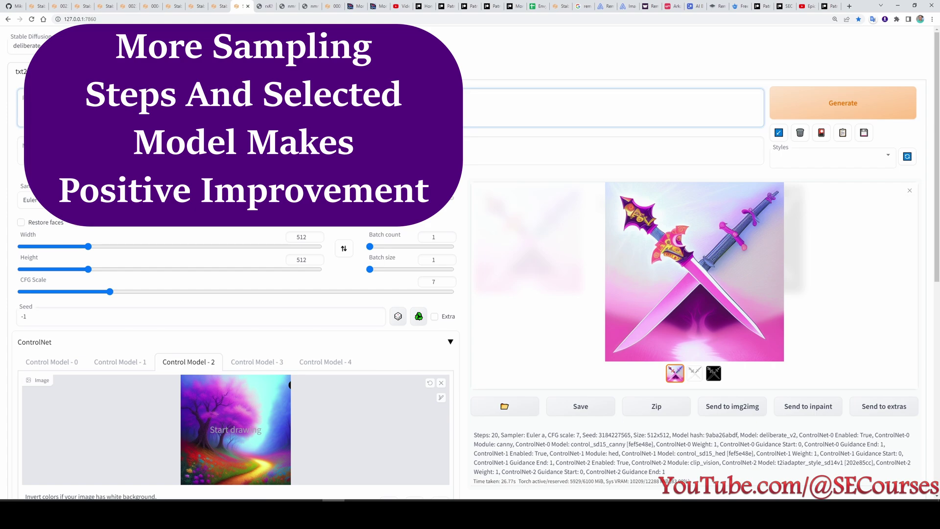
Compare the line-art and black edge-map output thumbnails in the gallery
{"action": "left_click", "coordinate": [695, 373]}
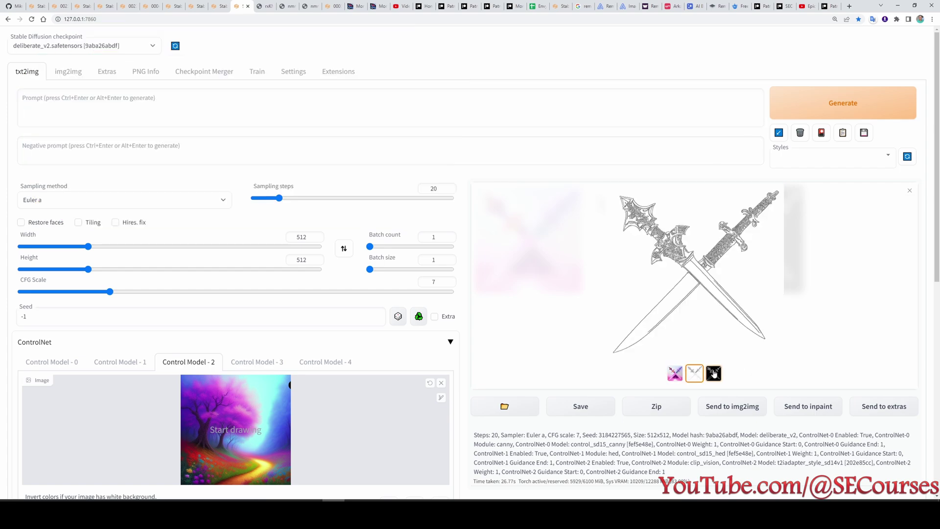
{"action": "left_click", "coordinate": [714, 373]}
{"action": "left_click", "coordinate": [695, 373]}
{"action": "left_click", "coordinate": [714, 373]}
{"action": "scroll", "coordinate": [610, 375], "scroll_direction": "down", "scroll_amount": 6}
Compare Control Model 1's hed settings with Control Model 0's canny edge map
{"action": "left_click", "coordinate": [106, 141]}
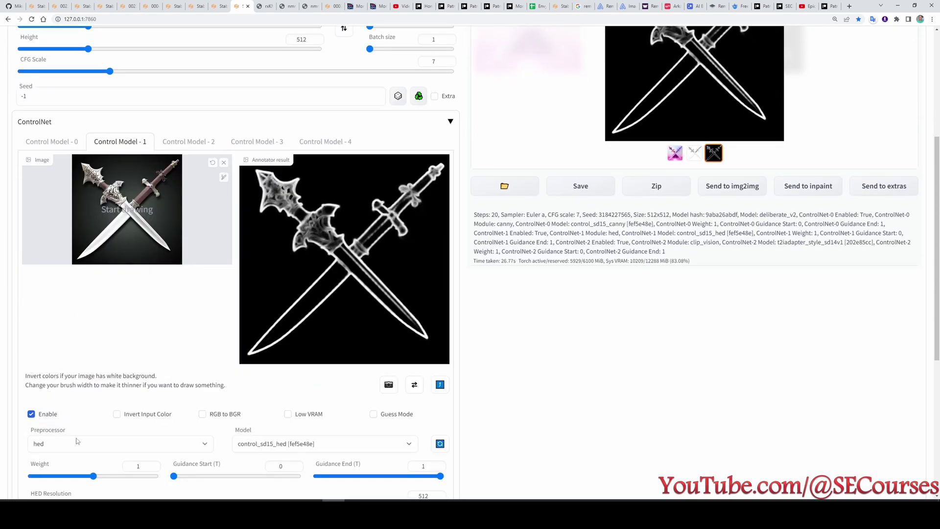
{"action": "left_click", "coordinate": [54, 142]}
{"action": "left_click", "coordinate": [120, 141]}
{"action": "scroll", "coordinate": [714, 271], "scroll_direction": "up", "scroll_amount": 3}
{"action": "scroll", "coordinate": [714, 270], "scroll_direction": "up", "scroll_amount": 1}
Cycle through the second and third outputs, returning the preview to the pink swords image
{"action": "left_click", "coordinate": [694, 300]}
{"action": "left_click", "coordinate": [713, 299]}
{"action": "left_click", "coordinate": [675, 300]}
{"action": "scroll", "coordinate": [421, 304], "scroll_direction": "down", "scroll_amount": 5}
{"action": "scroll", "coordinate": [649, 333], "scroll_direction": "up", "scroll_amount": 7}
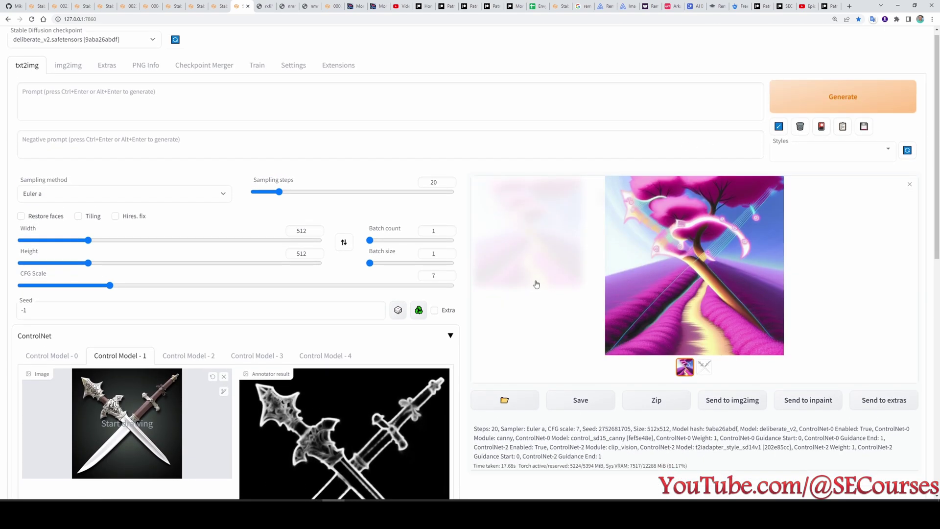
Compare the sword edge output with the pink landscape image in the gallery preview
{"action": "scroll", "coordinate": [121, 258], "scroll_direction": "down", "scroll_amount": 5}
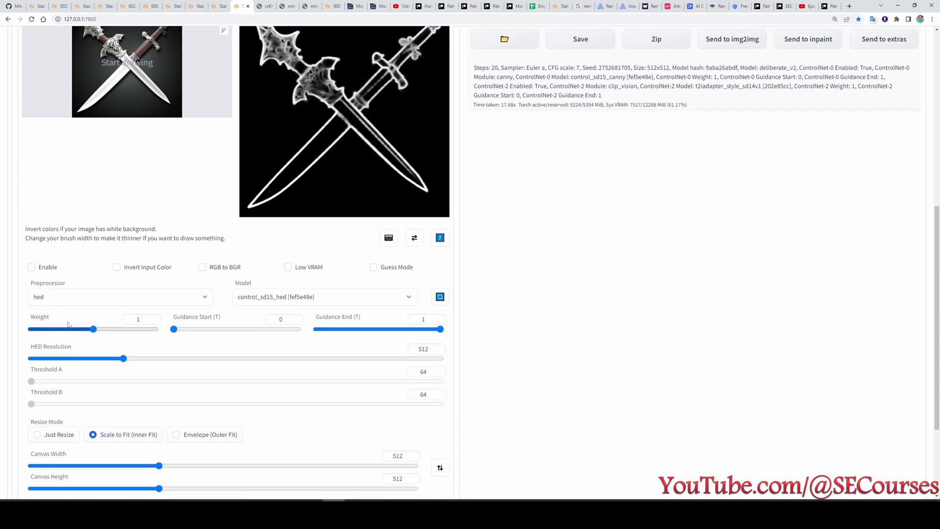
{"action": "scroll", "coordinate": [121, 258], "scroll_direction": "down", "scroll_amount": 3}
{"action": "scroll", "coordinate": [321, 366], "scroll_direction": "up", "scroll_amount": 6}
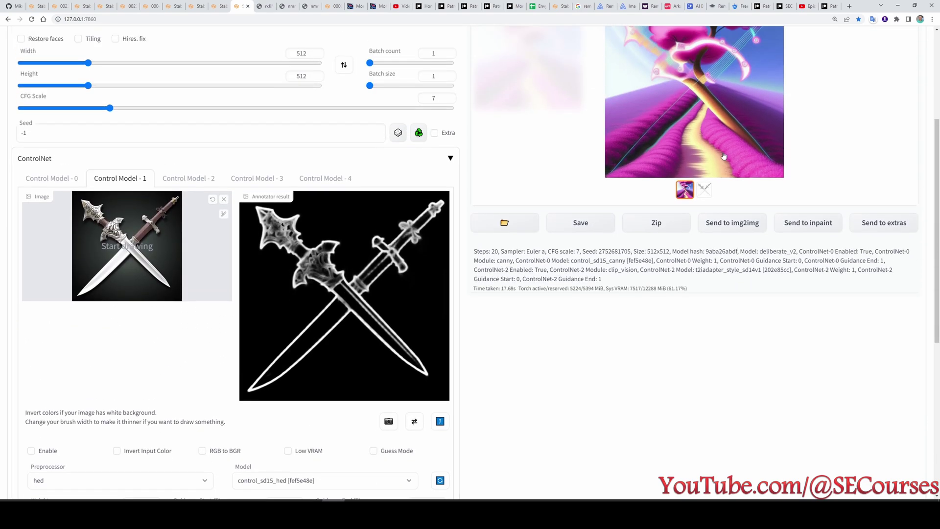
{"action": "left_click", "coordinate": [694, 205]}
{"action": "left_click", "coordinate": [695, 205]}
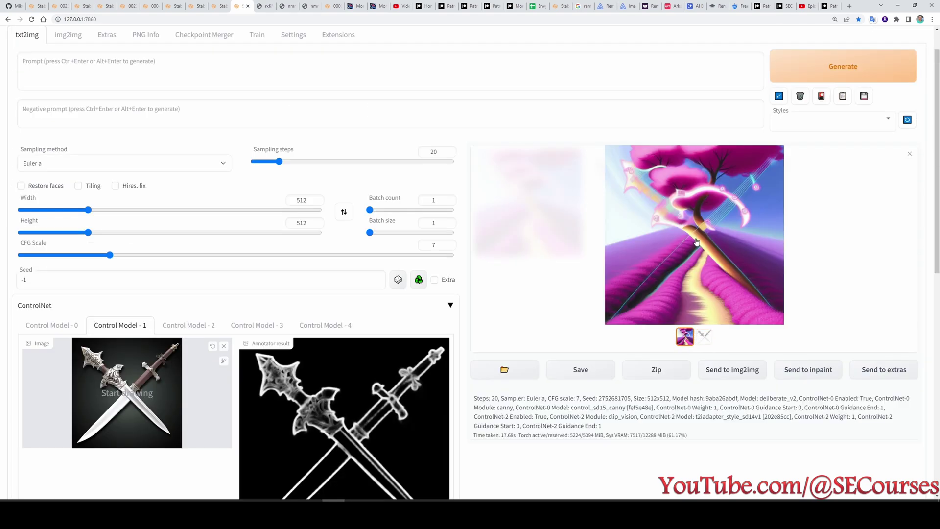
{"action": "scroll", "coordinate": [697, 242], "scroll_direction": "down", "scroll_amount": 5}
{"action": "scroll", "coordinate": [714, 182], "scroll_direction": "up", "scroll_amount": 3}
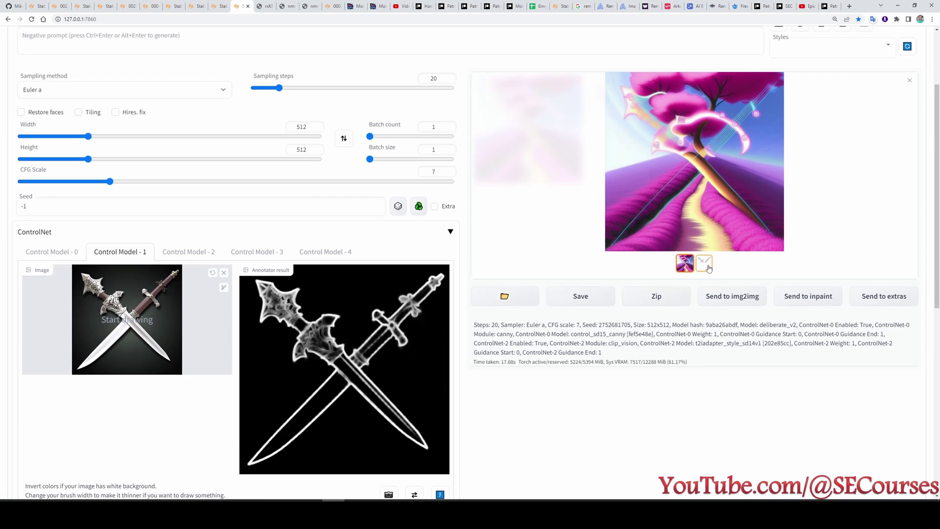
{"action": "scroll", "coordinate": [705, 264], "scroll_direction": "up", "scroll_amount": 2}
{"action": "left_click", "coordinate": [704, 336]}
{"action": "left_click", "coordinate": [687, 339]}
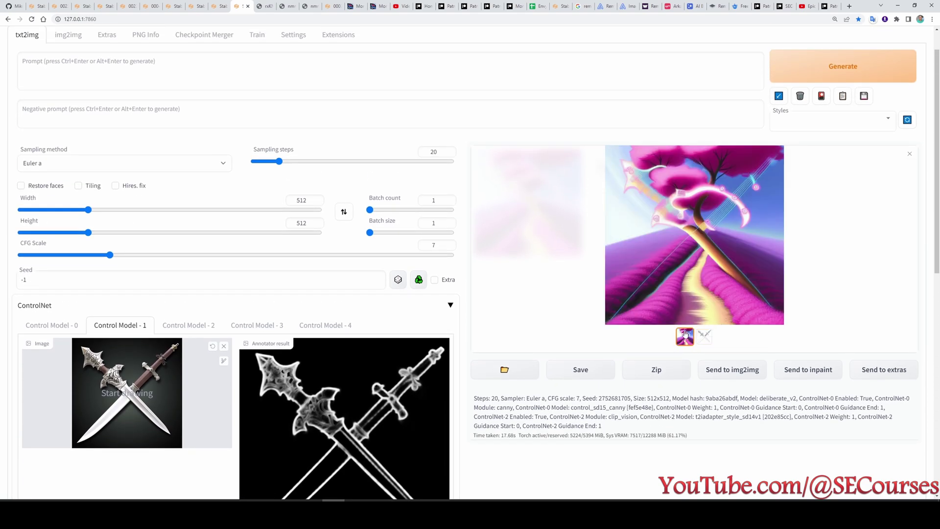
{"action": "scroll", "coordinate": [631, 268], "scroll_direction": "down", "scroll_amount": 3}
Review the Control Model - 0 canny and Control Model - 1 hed unit settings
{"action": "left_click", "coordinate": [51, 215]}
{"action": "scroll", "coordinate": [179, 365], "scroll_direction": "down", "scroll_amount": 2}
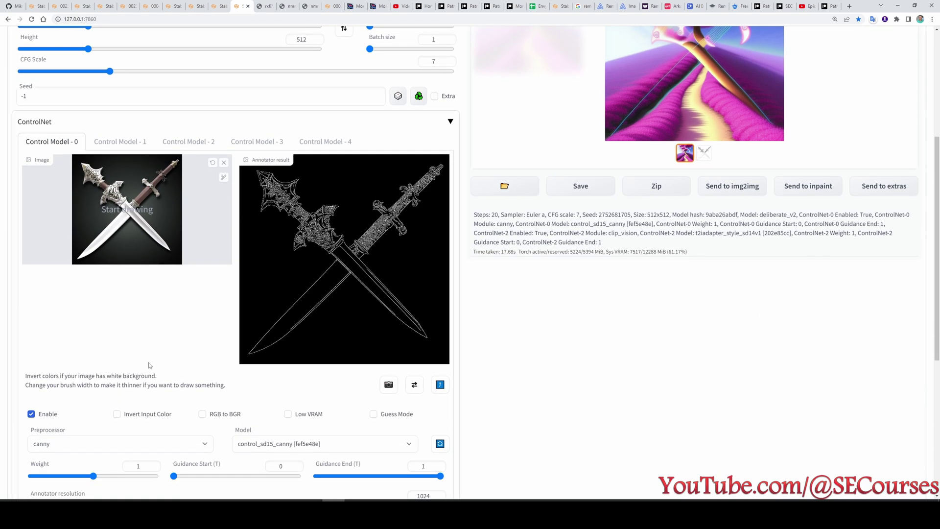
{"action": "scroll", "coordinate": [341, 439], "scroll_direction": "up", "scroll_amount": 4}
{"action": "scroll", "coordinate": [451, 437], "scroll_direction": "up", "scroll_amount": 2}
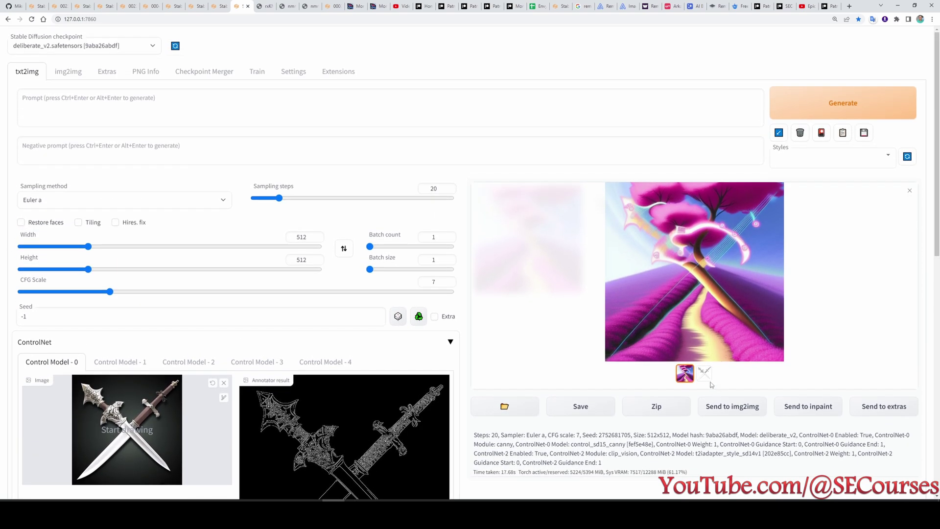
{"action": "key", "text": "Right"}
{"action": "key", "text": "Left"}
{"action": "left_click", "coordinate": [120, 366]}
{"action": "scroll", "coordinate": [132, 339], "scroll_direction": "down", "scroll_amount": 5}
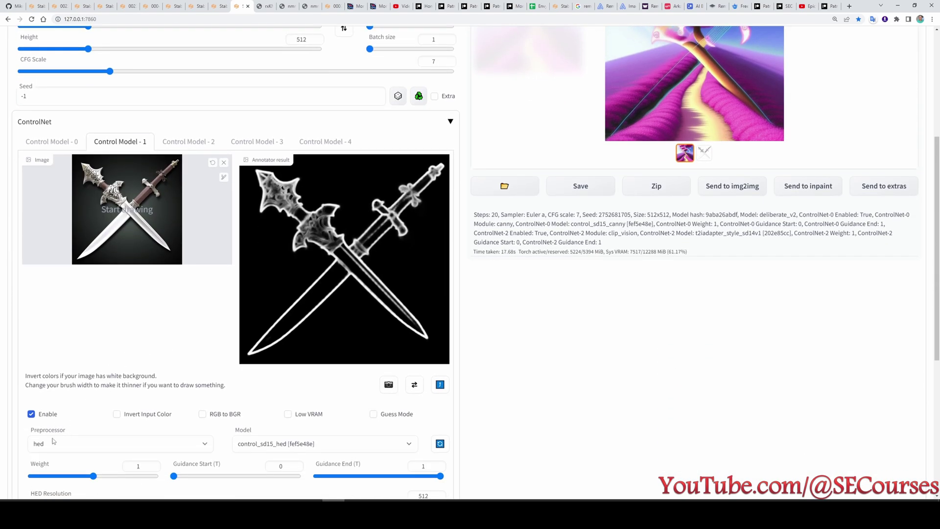
{"action": "left_click", "coordinate": [51, 142]}
{"action": "scroll", "coordinate": [296, 442], "scroll_direction": "up", "scroll_amount": 5}
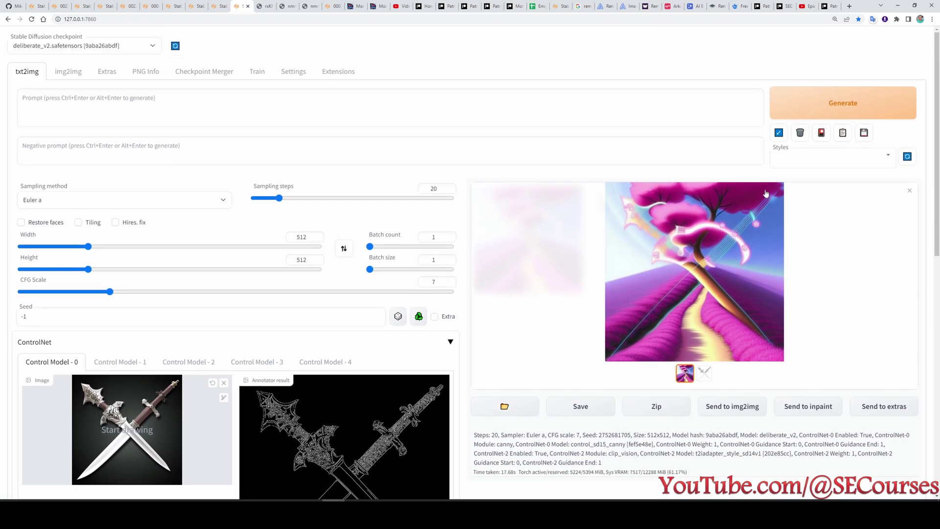
Generate a new crossed-swords image and view the finished results full-screen
{"action": "left_click", "coordinate": [821, 116]}
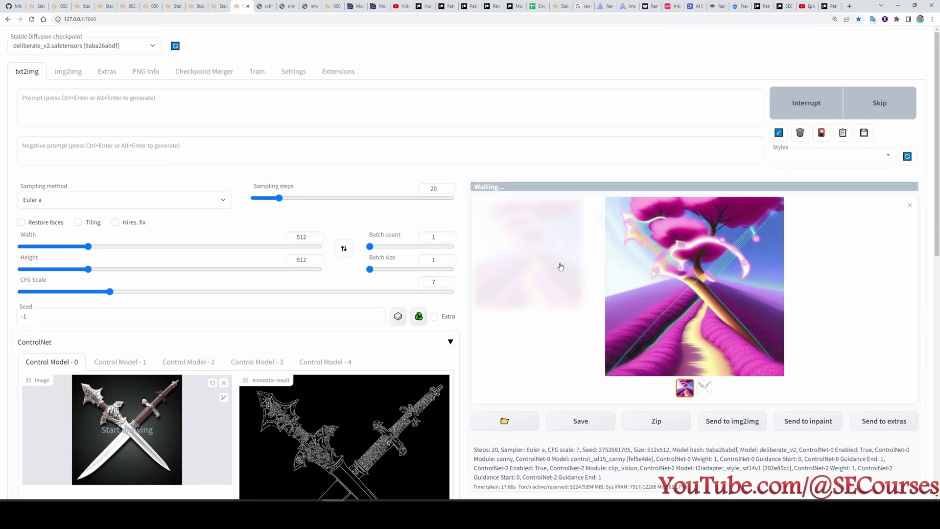
{"action": "scroll", "coordinate": [539, 289], "scroll_direction": "down", "scroll_amount": 1}
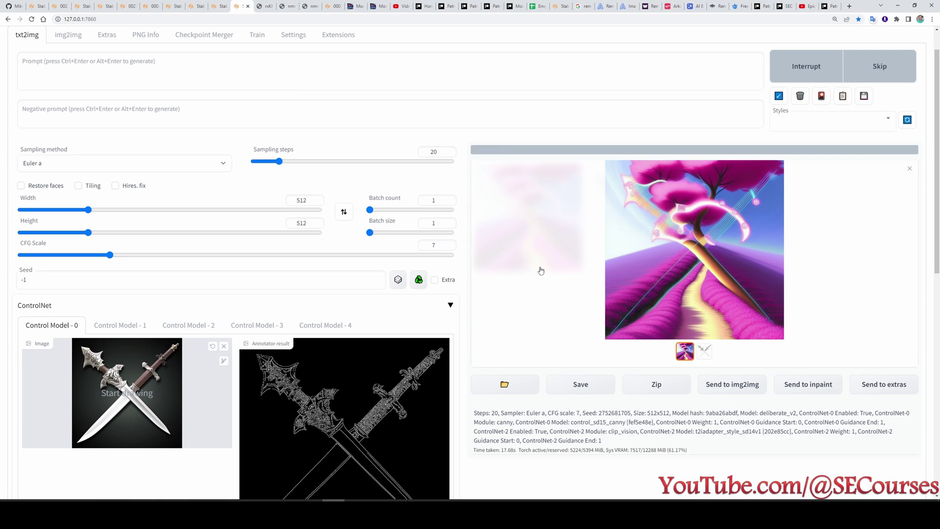
{"action": "left_click", "coordinate": [544, 268]}
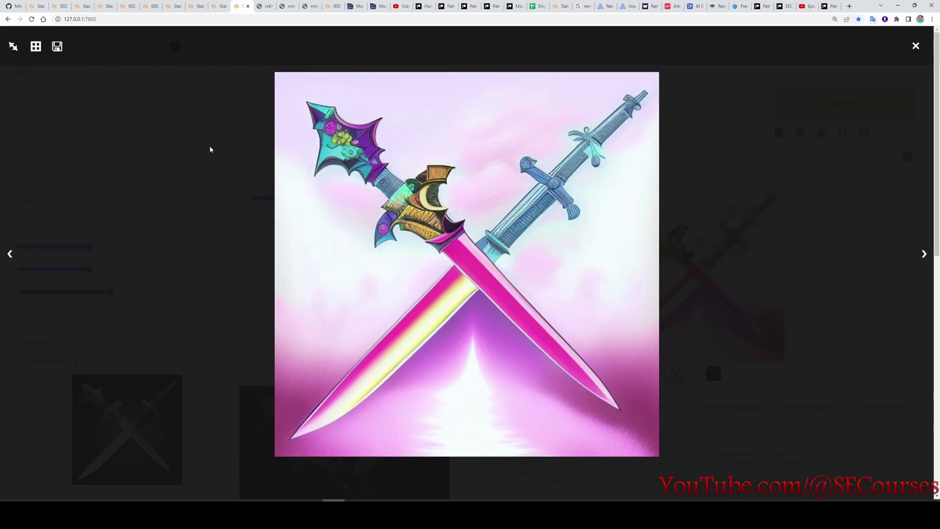
{"action": "left_click", "coordinate": [220, 115]}
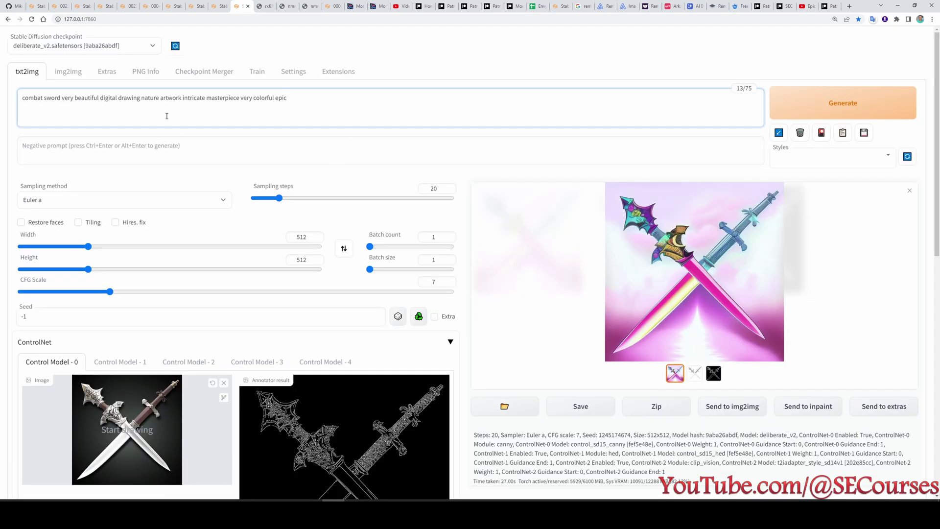
{"action": "left_click", "coordinate": [695, 220]}
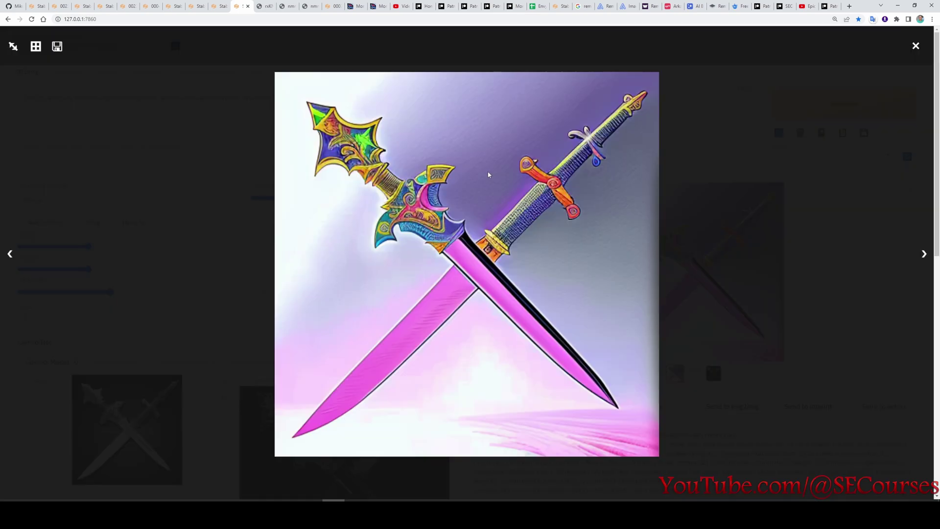
{"action": "left_click", "coordinate": [185, 177]}
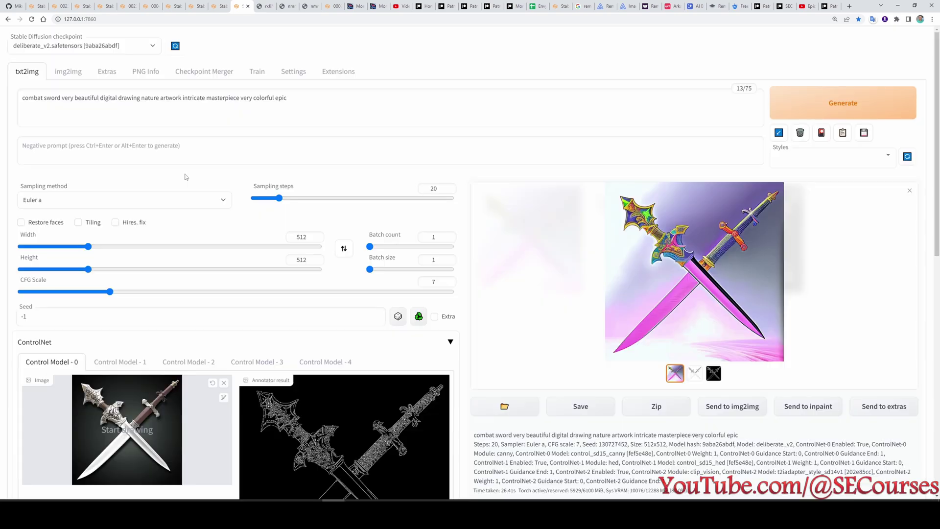
Select the words of the combat sword prompt, then clear the selection
{"action": "left_click_drag", "start_coordinate": [189, 112], "coordinate": [22, 98]}
{"action": "left_click", "coordinate": [334, 104]}
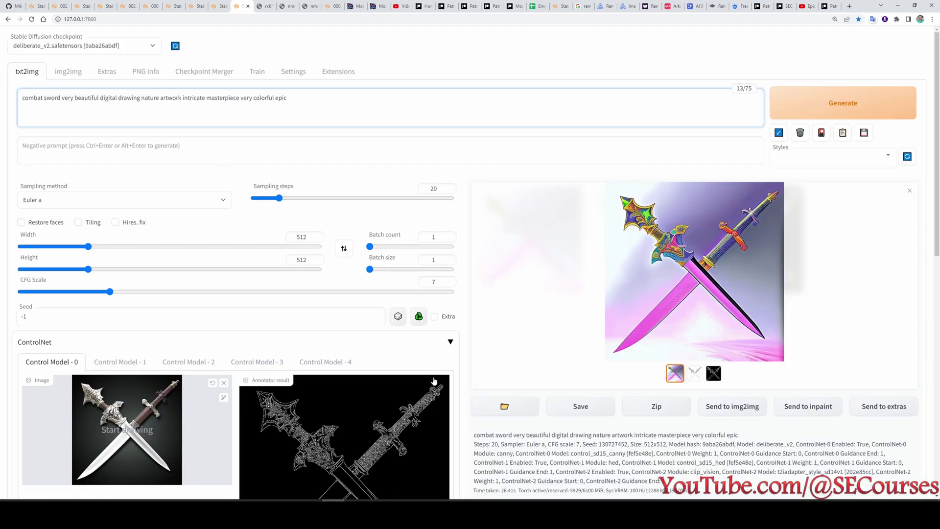
{"action": "scroll", "coordinate": [434, 382], "scroll_direction": "down", "scroll_amount": 3}
Go to the ControlNet README's Weight and Guidance Start/End explanation
{"action": "scroll", "coordinate": [399, 372], "scroll_direction": "up", "scroll_amount": 3}
{"action": "left_click", "coordinate": [7, 4]}
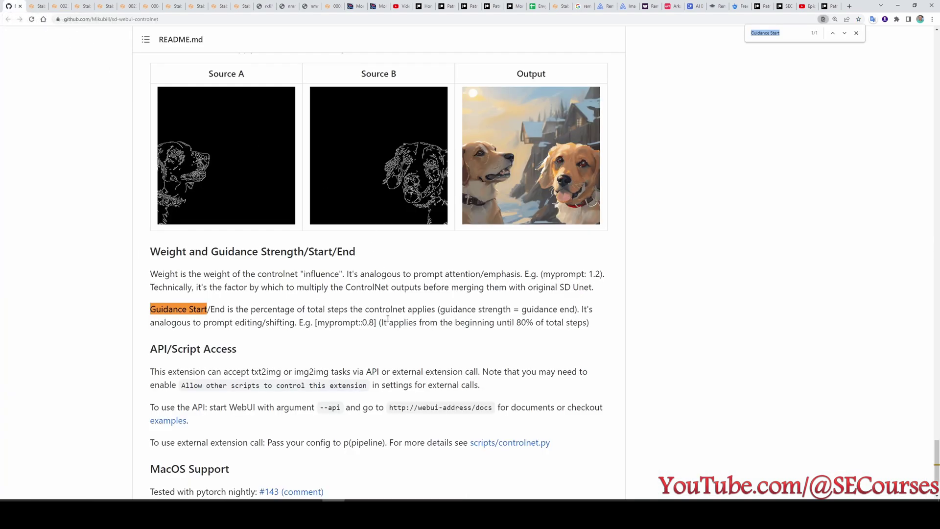
{"action": "scroll", "coordinate": [302, 224], "scroll_direction": "up", "scroll_amount": 4}
Read through GitHub issue #512 'Cant replicate style transfer'
{"action": "key", "text": "alt+Tab"}
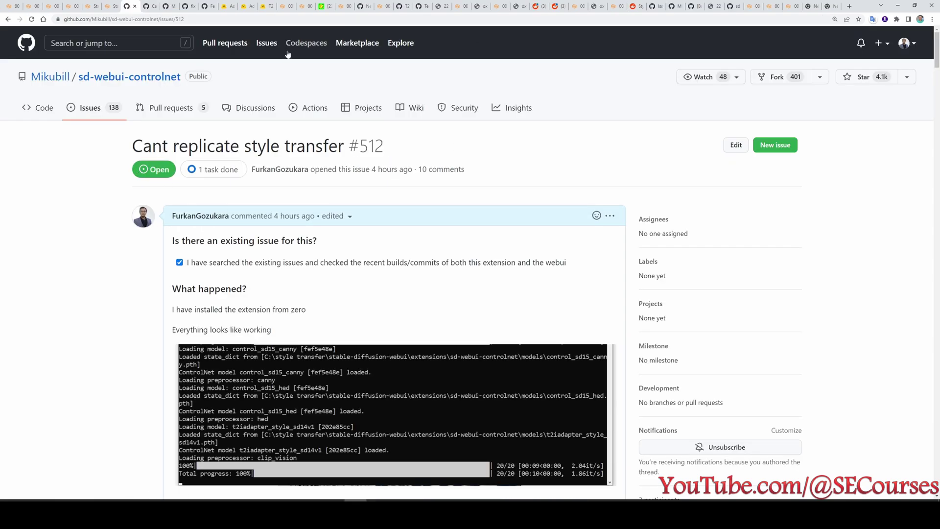
{"action": "scroll", "coordinate": [96, 324], "scroll_direction": "down", "scroll_amount": 2}
{"action": "scroll", "coordinate": [103, 292], "scroll_direction": "up", "scroll_amount": 3}
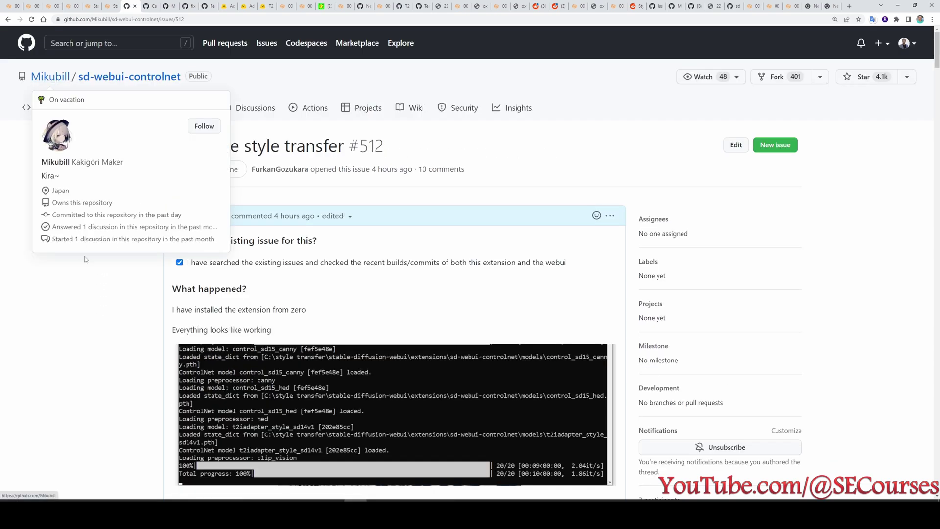
{"action": "scroll", "coordinate": [93, 294], "scroll_direction": "down", "scroll_amount": 10}
{"action": "scroll", "coordinate": [108, 343], "scroll_direction": "down", "scroll_amount": 20}
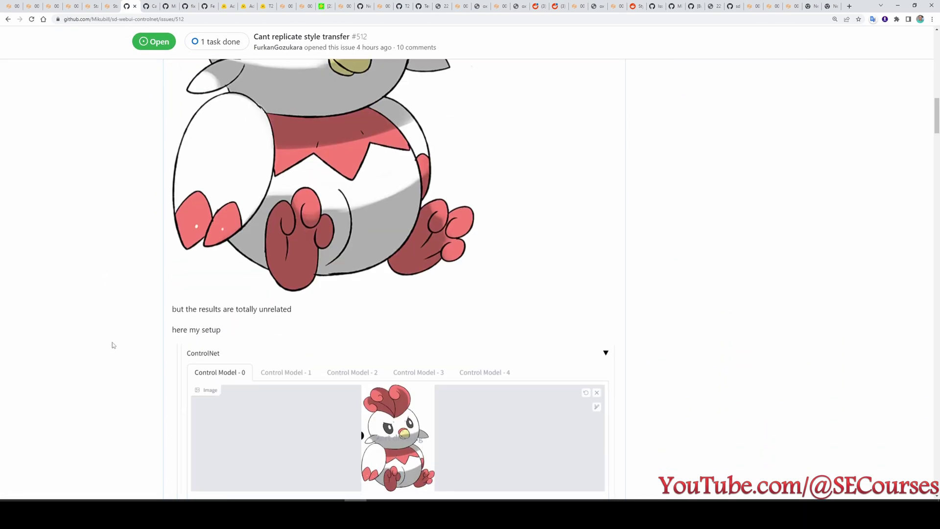
{"action": "scroll", "coordinate": [137, 351], "scroll_direction": "down", "scroll_amount": 15}
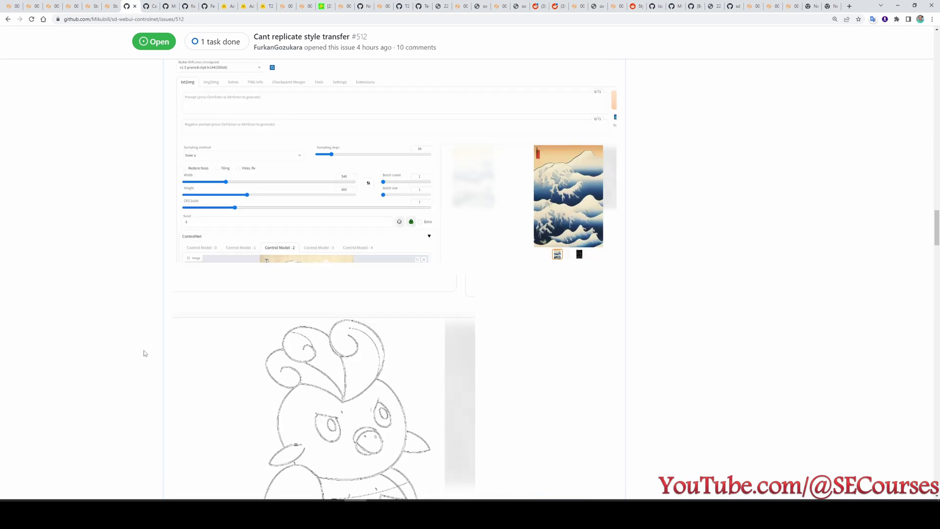
{"action": "scroll", "coordinate": [483, 384], "scroll_direction": "down", "scroll_amount": 1}
{"action": "scroll", "coordinate": [483, 384], "scroll_direction": "up", "scroll_amount": 2}
Back in the web UI, set Control Model - 2 Guidance Start to 0.4
{"action": "key", "text": "alt+Tab"}
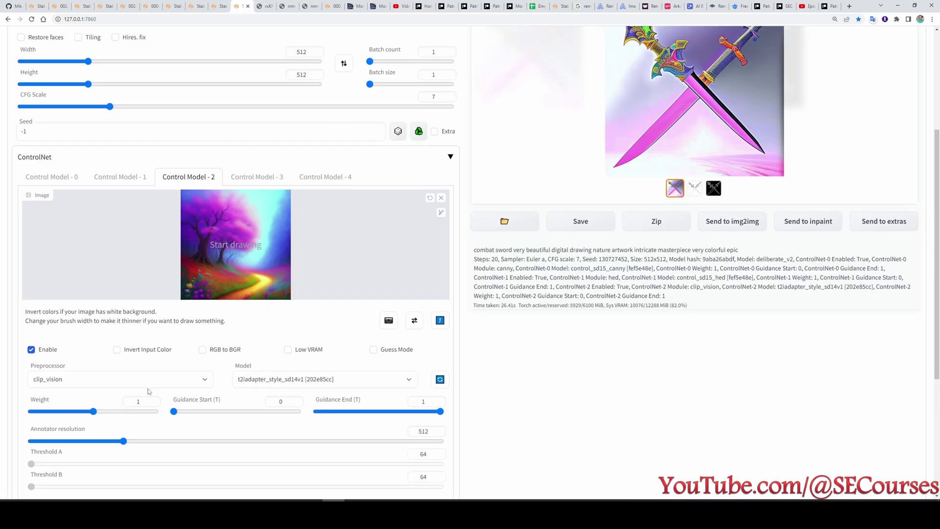
{"action": "scroll", "coordinate": [150, 392], "scroll_direction": "down", "scroll_amount": 1}
{"action": "left_click_drag", "start_coordinate": [173, 339], "coordinate": [224, 341]}
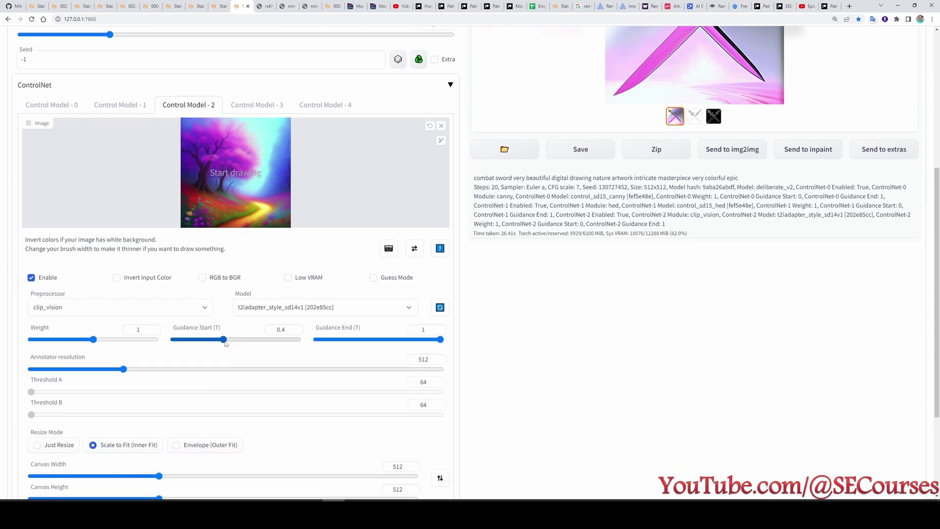
{"action": "scroll", "coordinate": [541, 397], "scroll_direction": "up", "scroll_amount": 6}
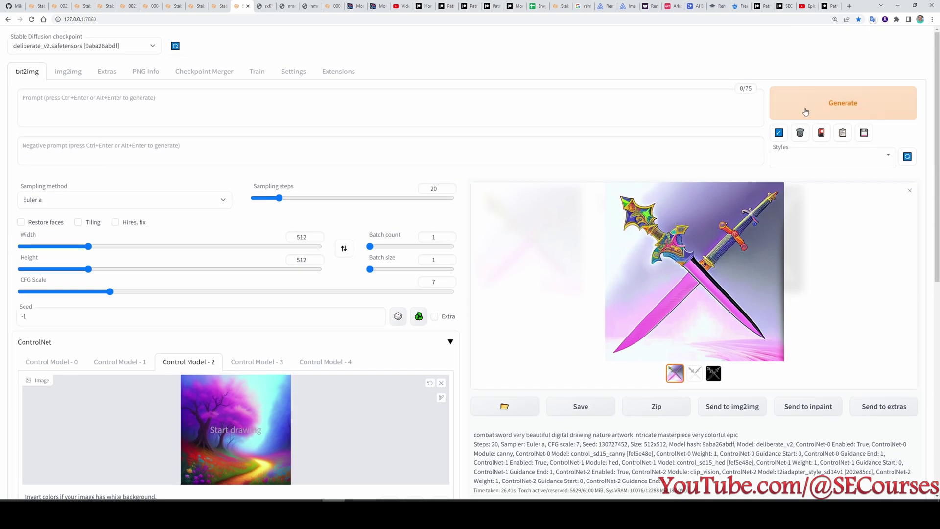
View the new tan-background crossed-swords image full-size
{"action": "left_click", "coordinate": [600, 239]}
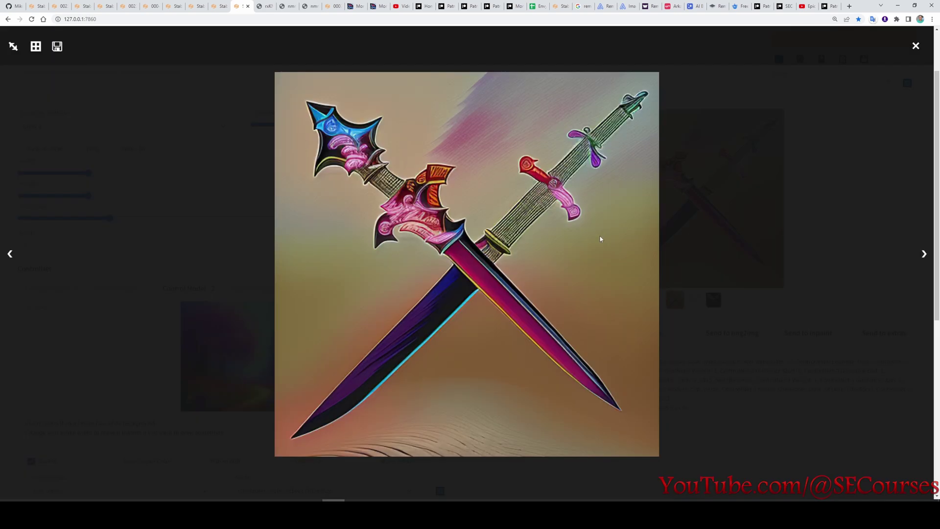
{"action": "left_click", "coordinate": [184, 230]}
{"action": "scroll", "coordinate": [230, 294], "scroll_direction": "down", "scroll_amount": 3}
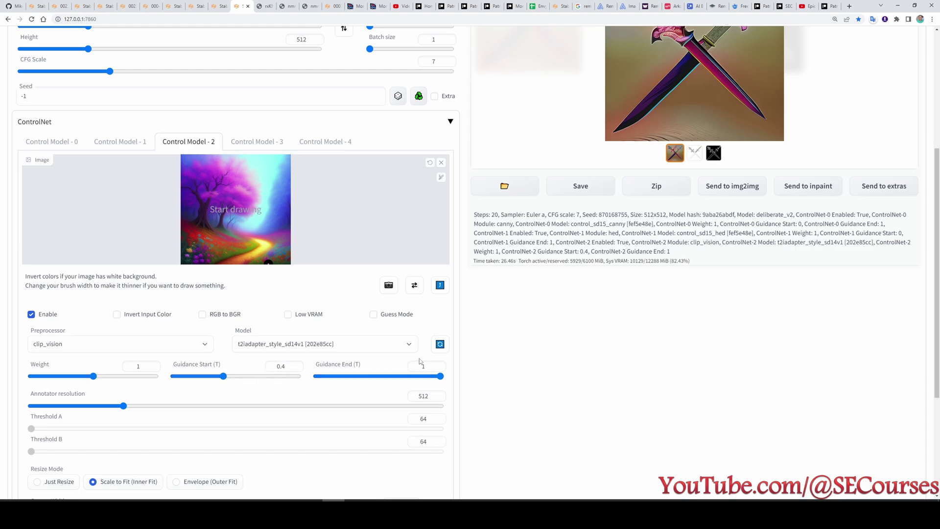
{"action": "scroll", "coordinate": [675, 176], "scroll_direction": "up", "scroll_amount": 3}
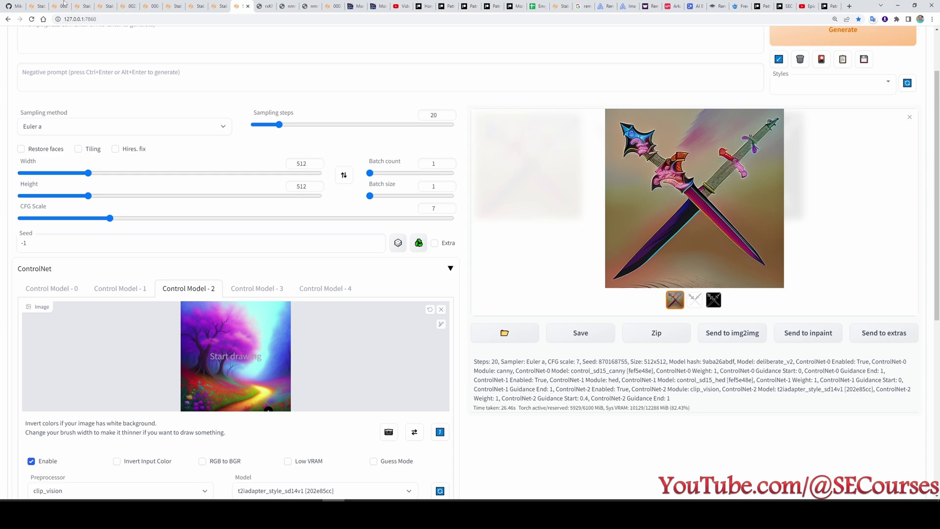
{"action": "left_click", "coordinate": [12, 6]}
{"action": "key", "text": "Return"}
{"action": "left_click", "coordinate": [345, 216]}
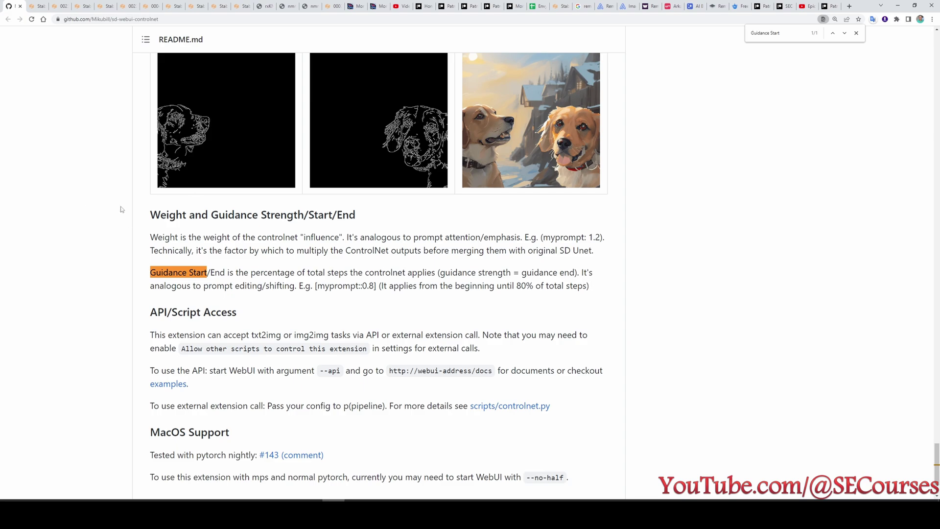
{"action": "left_click_drag", "start_coordinate": [126, 209], "coordinate": [590, 287]}
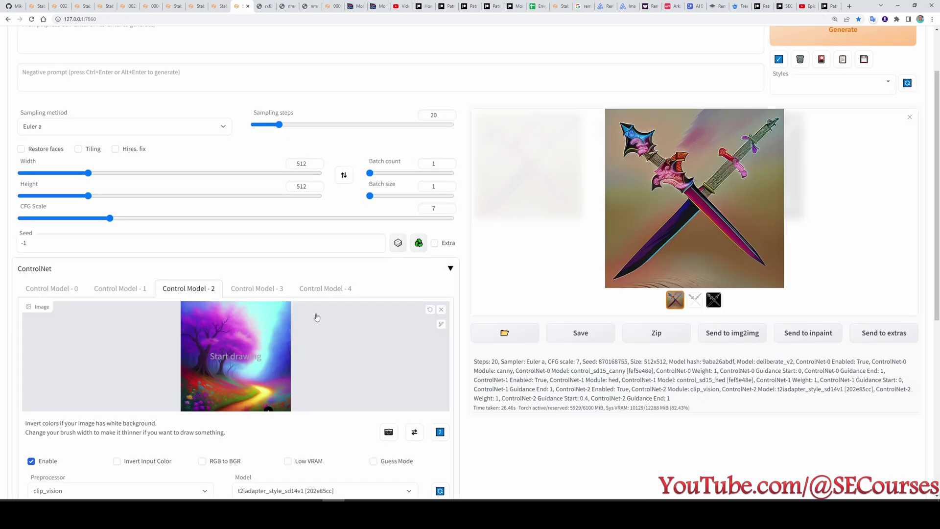
Show ControlNet unit 0's settings, keeping canny as its preprocessor
{"action": "scroll", "coordinate": [318, 318], "scroll_direction": "down", "scroll_amount": 2}
{"action": "scroll", "coordinate": [333, 308], "scroll_direction": "up", "scroll_amount": 2}
{"action": "scroll", "coordinate": [320, 361], "scroll_direction": "down", "scroll_amount": 3}
{"action": "left_click", "coordinate": [53, 179]}
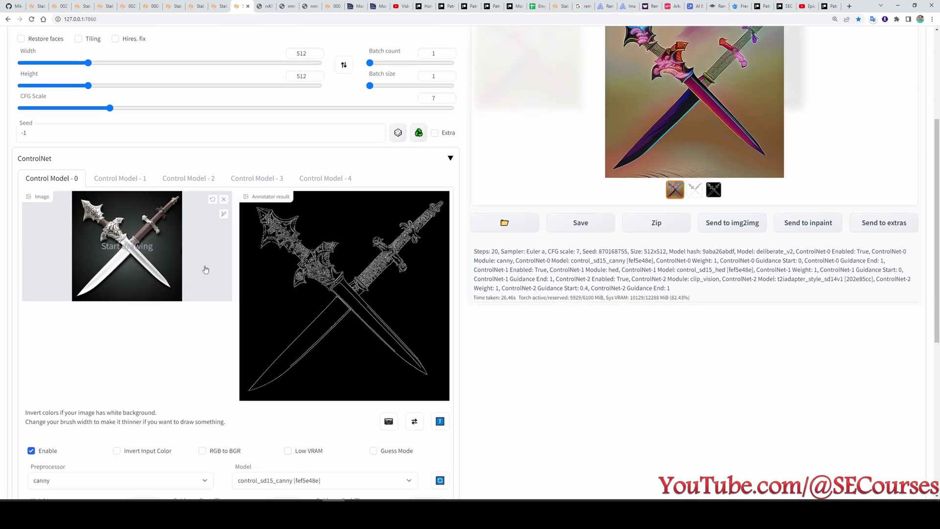
{"action": "scroll", "coordinate": [294, 264], "scroll_direction": "down", "scroll_amount": 2}
{"action": "scroll", "coordinate": [294, 269], "scroll_direction": "down", "scroll_amount": 2}
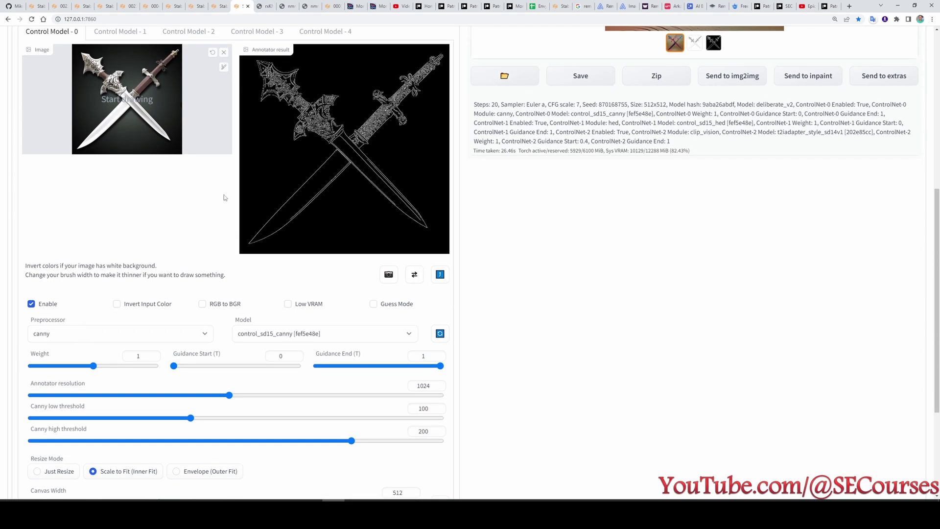
{"action": "scroll", "coordinate": [264, 183], "scroll_direction": "up", "scroll_amount": 2}
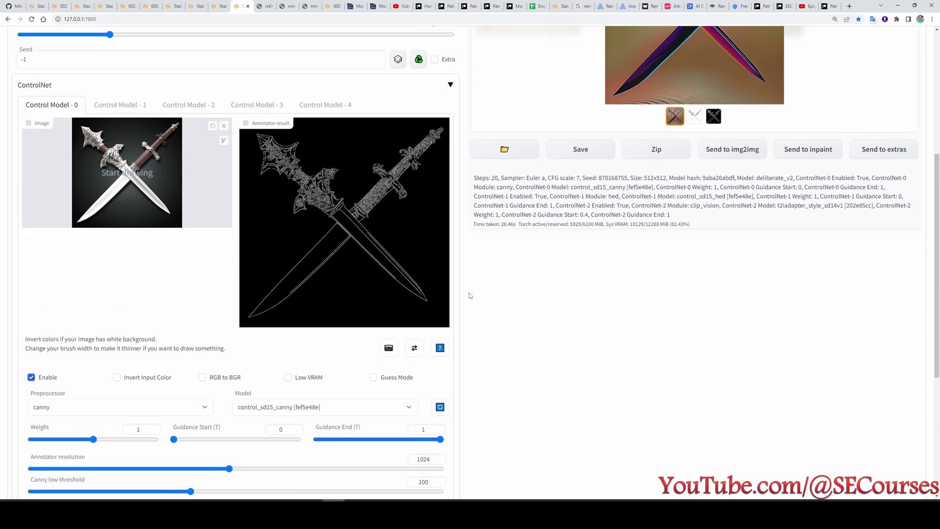
{"action": "left_click", "coordinate": [81, 406]}
{"action": "left_click", "coordinate": [81, 406]}
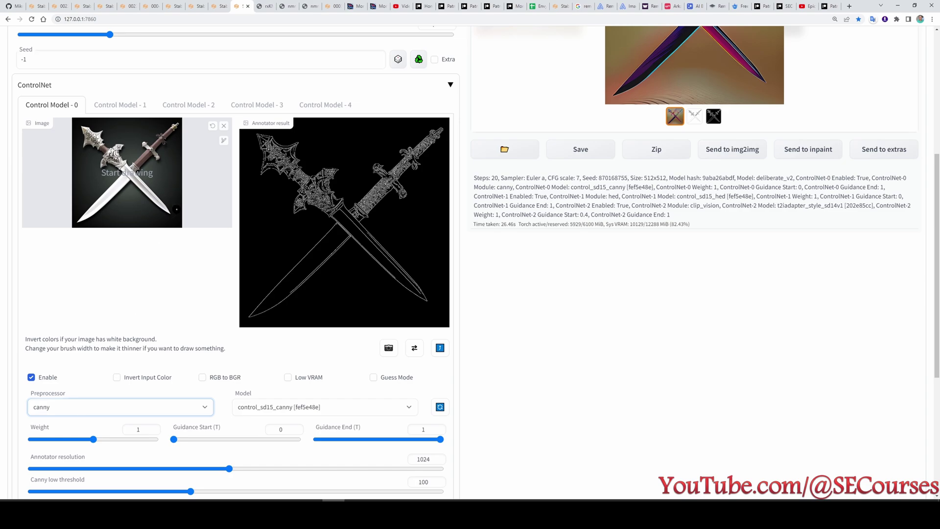
Inspect ControlNet unit 1's hed settings
{"action": "scroll", "coordinate": [117, 242], "scroll_direction": "up", "scroll_amount": 2}
{"action": "scroll", "coordinate": [117, 242], "scroll_direction": "down", "scroll_amount": 2}
{"action": "scroll", "coordinate": [84, 401], "scroll_direction": "up", "scroll_amount": 1}
{"action": "left_click", "coordinate": [129, 140]}
{"action": "scroll", "coordinate": [122, 376], "scroll_direction": "down", "scroll_amount": 1}
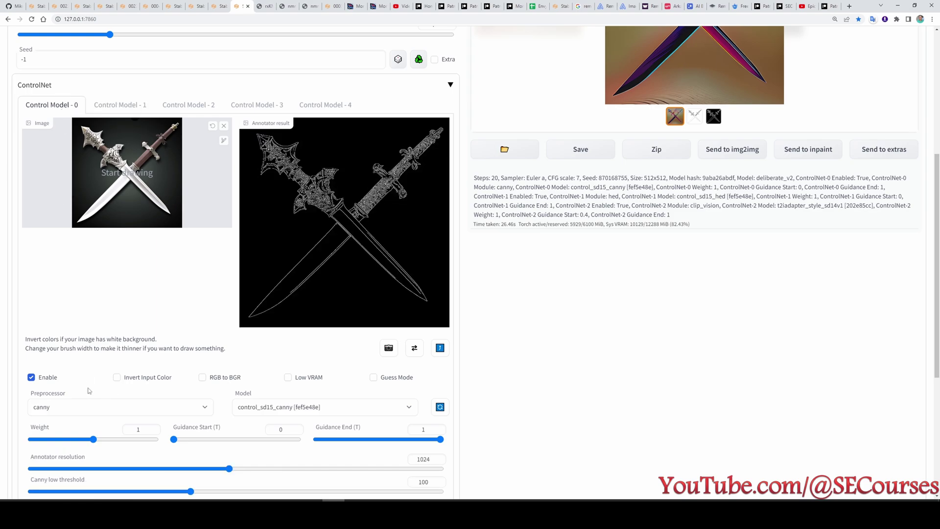
{"action": "scroll", "coordinate": [427, 404], "scroll_direction": "up", "scroll_amount": 1}
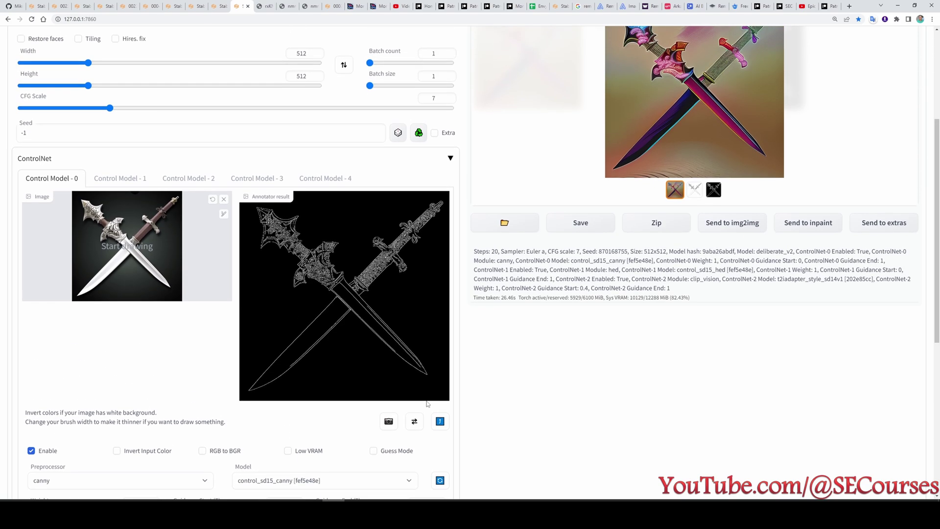
{"action": "scroll", "coordinate": [469, 384], "scroll_direction": "down", "scroll_amount": 1}
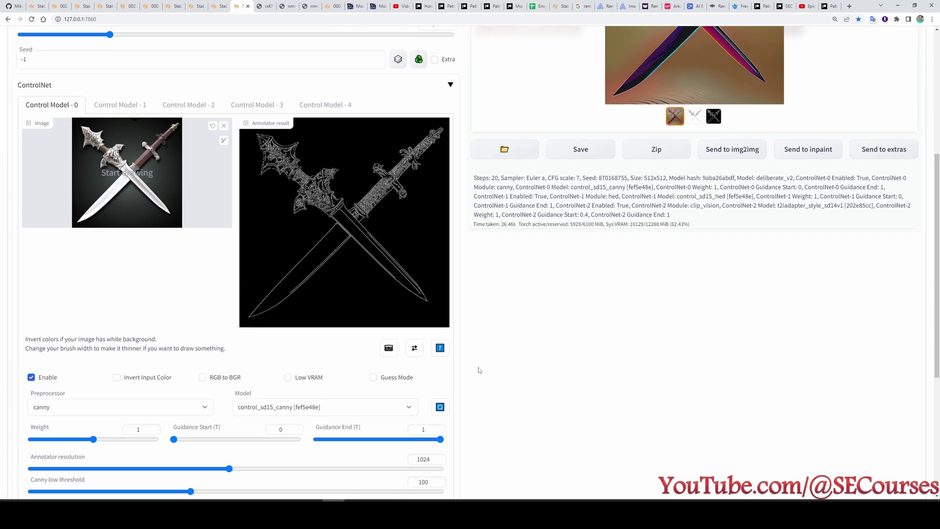
{"action": "scroll", "coordinate": [478, 370], "scroll_direction": "up", "scroll_amount": 5}
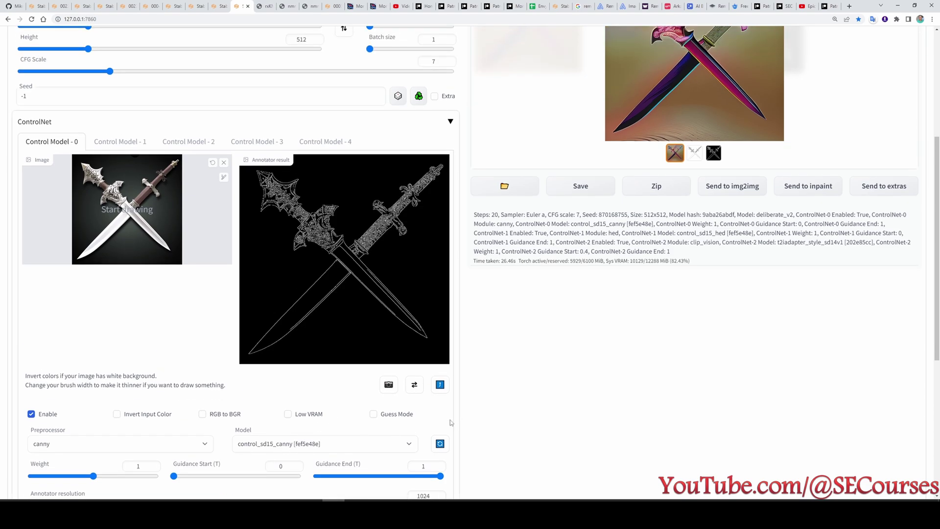
{"action": "scroll", "coordinate": [466, 416], "scroll_direction": "down", "scroll_amount": 3}
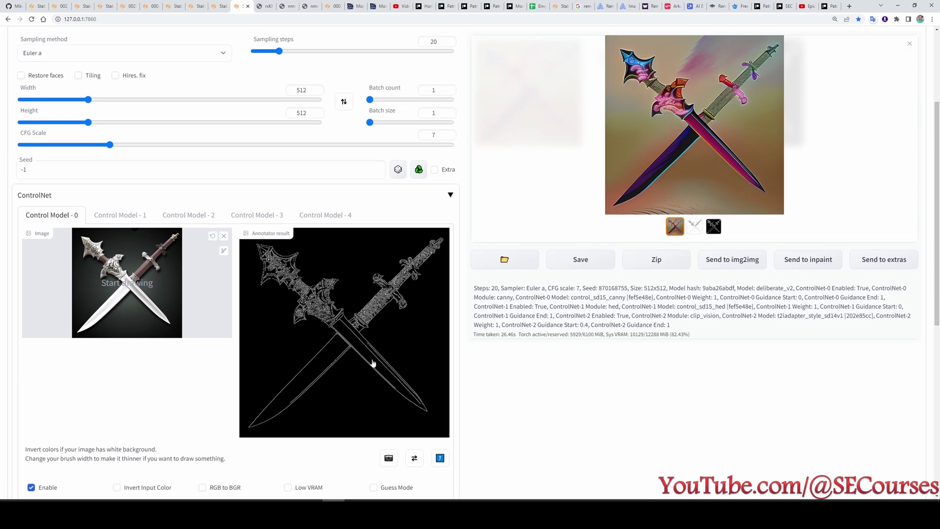
{"action": "scroll", "coordinate": [374, 361], "scroll_direction": "up", "scroll_amount": 3}
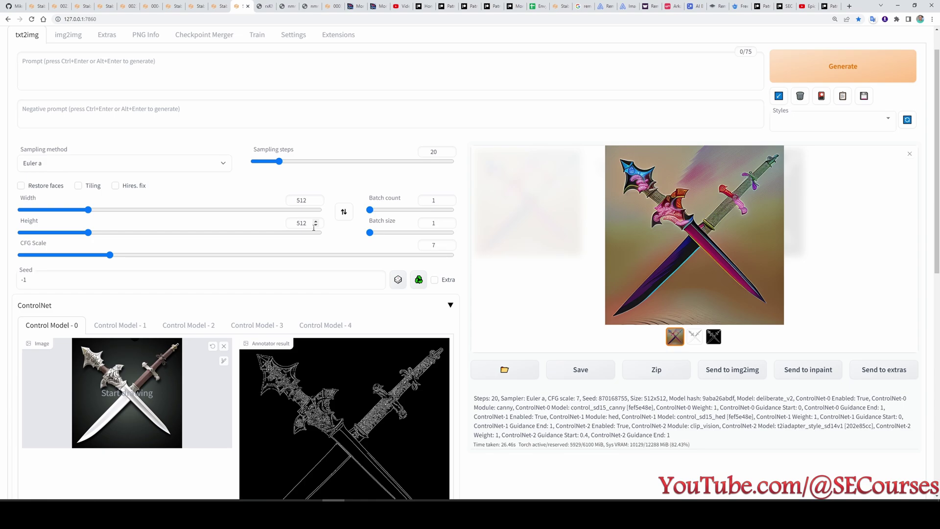
View the large #152 Cluckoon picture on Monster-Dex, then return to the fresh web UI tab
{"action": "left_click", "coordinate": [354, 6]}
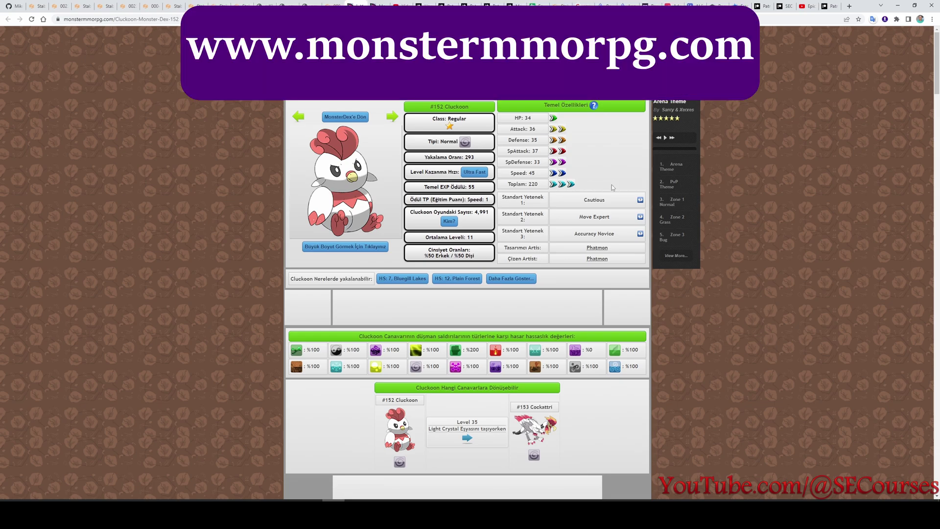
{"action": "left_click", "coordinate": [368, 248]}
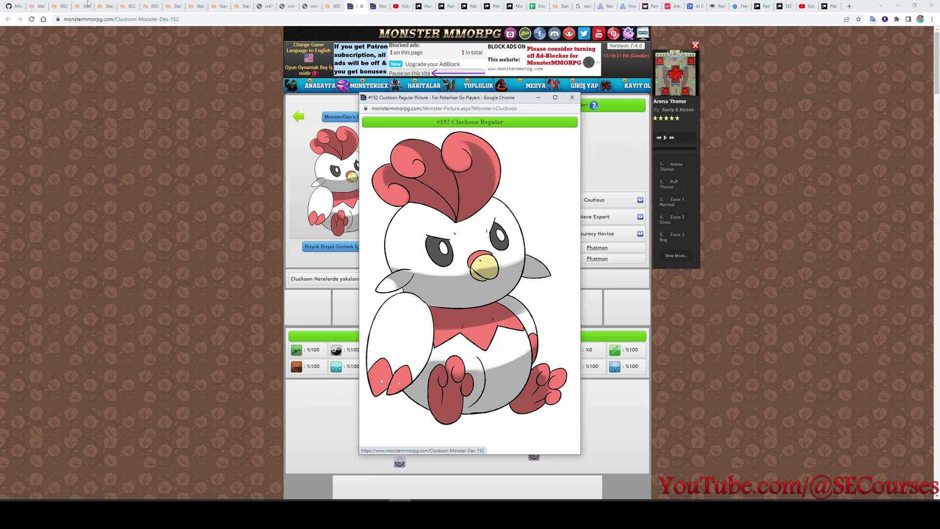
{"action": "left_click", "coordinate": [103, 6]}
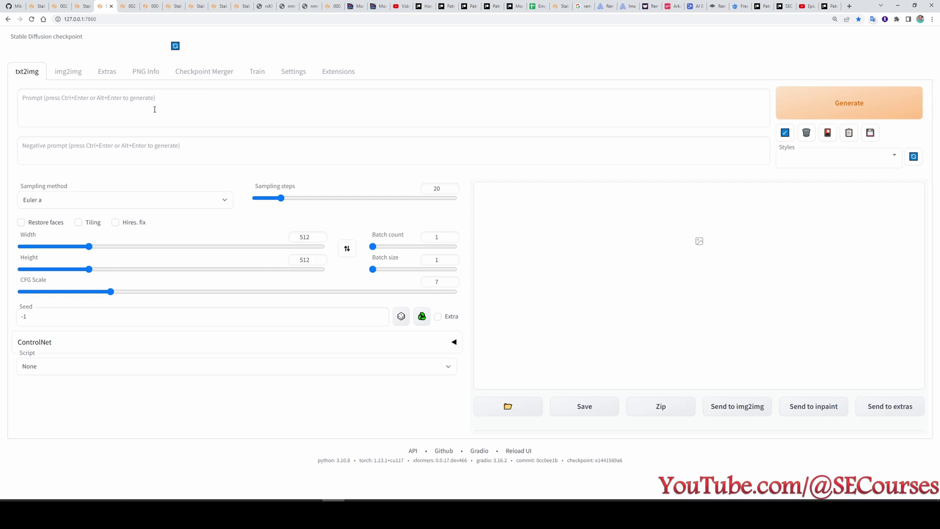
Load 152-Cluckoon.png into enabled ControlNet unit 0 with canny and control_sd15_canny
{"action": "left_click", "coordinate": [52, 342]}
{"action": "scroll", "coordinate": [52, 345], "scroll_direction": "down", "scroll_amount": 4}
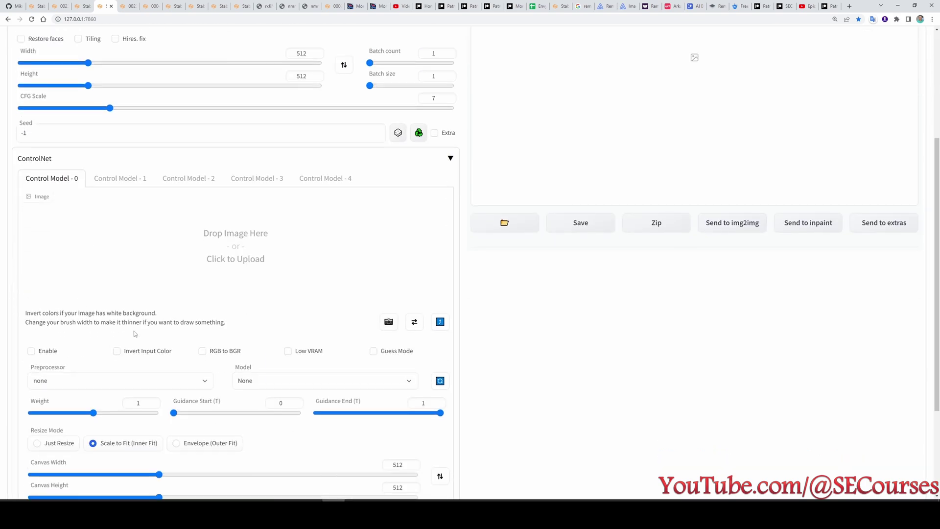
{"action": "left_click", "coordinate": [222, 255]}
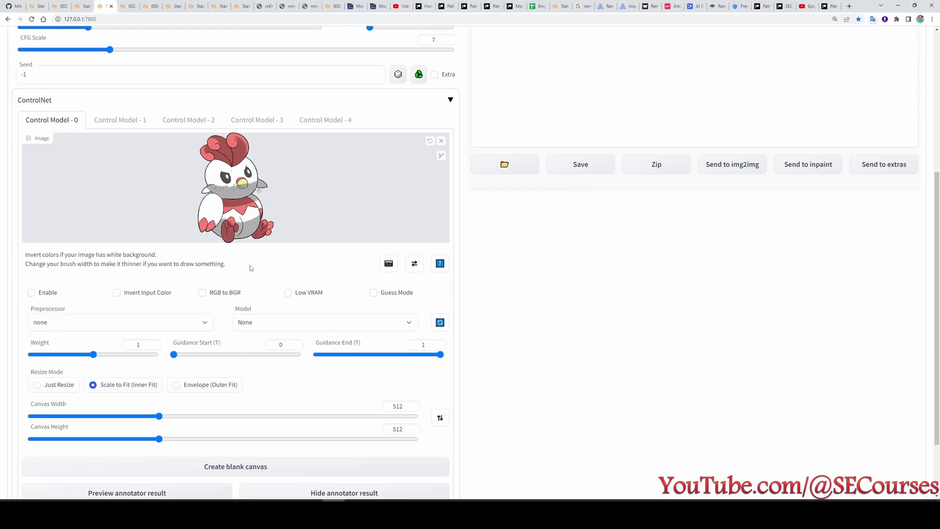
{"action": "scroll", "coordinate": [47, 283], "scroll_direction": "down", "scroll_amount": 1}
{"action": "left_click", "coordinate": [47, 282]}
{"action": "left_click", "coordinate": [69, 310]}
{"action": "left_click", "coordinate": [57, 327]}
{"action": "left_click", "coordinate": [287, 305]}
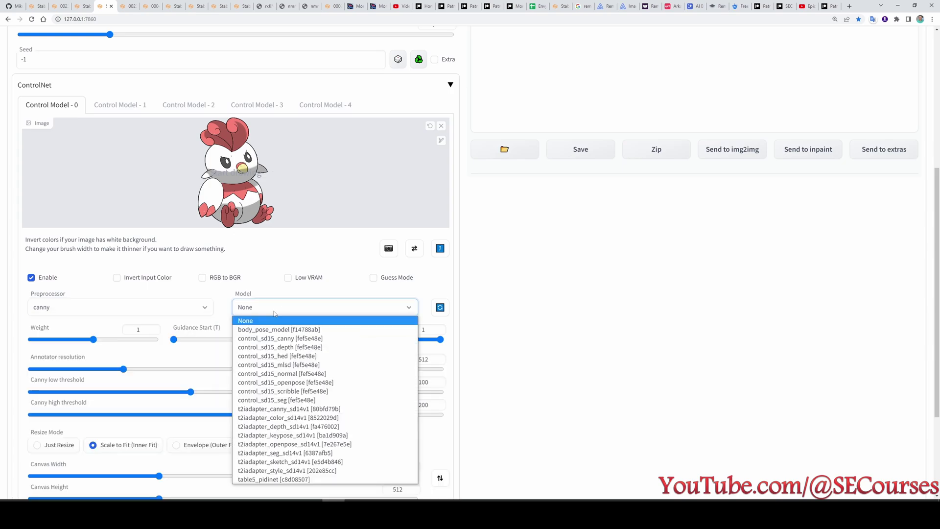
{"action": "left_click", "coordinate": [265, 338]}
Set annotator resolution to 1024 and preview the Cluckoon canny edge map
{"action": "scroll", "coordinate": [272, 338], "scroll_direction": "up", "scroll_amount": 2}
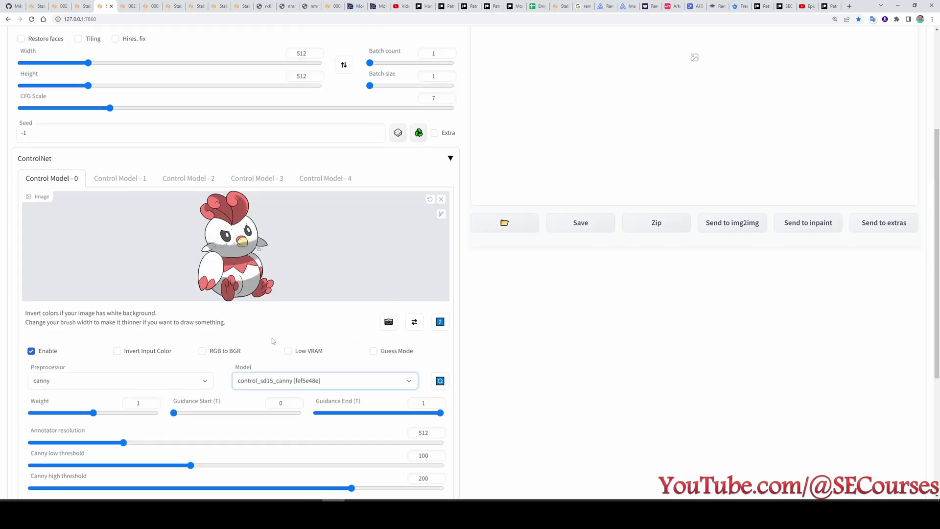
{"action": "scroll", "coordinate": [272, 338], "scroll_direction": "down", "scroll_amount": 2}
{"action": "scroll", "coordinate": [245, 355], "scroll_direction": "down", "scroll_amount": 2}
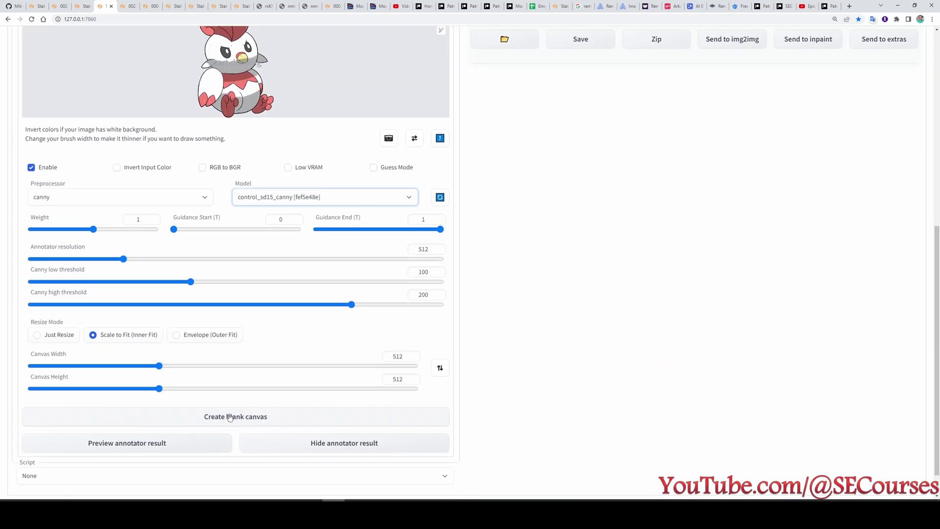
{"action": "scroll", "coordinate": [297, 236], "scroll_direction": "up", "scroll_amount": 1}
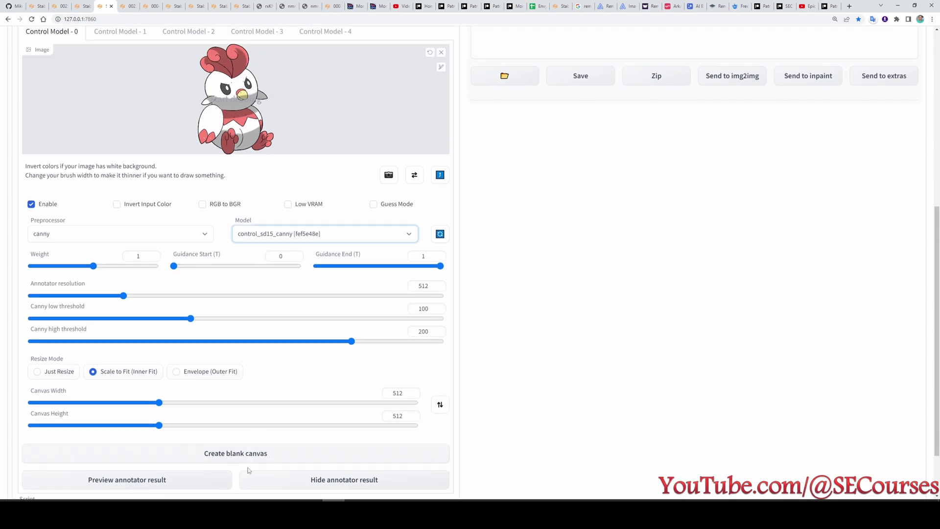
{"action": "key", "text": "alt+Tab"}
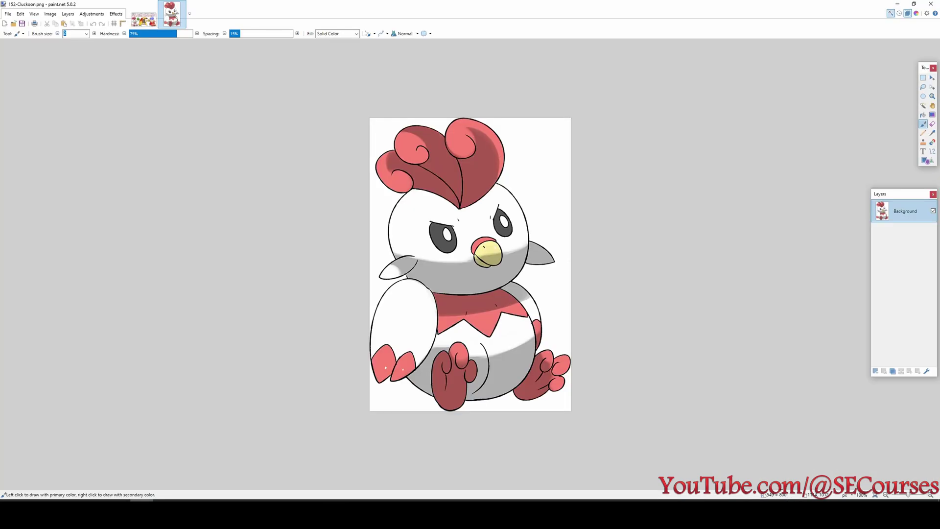
{"action": "key", "text": "alt+Tab"}
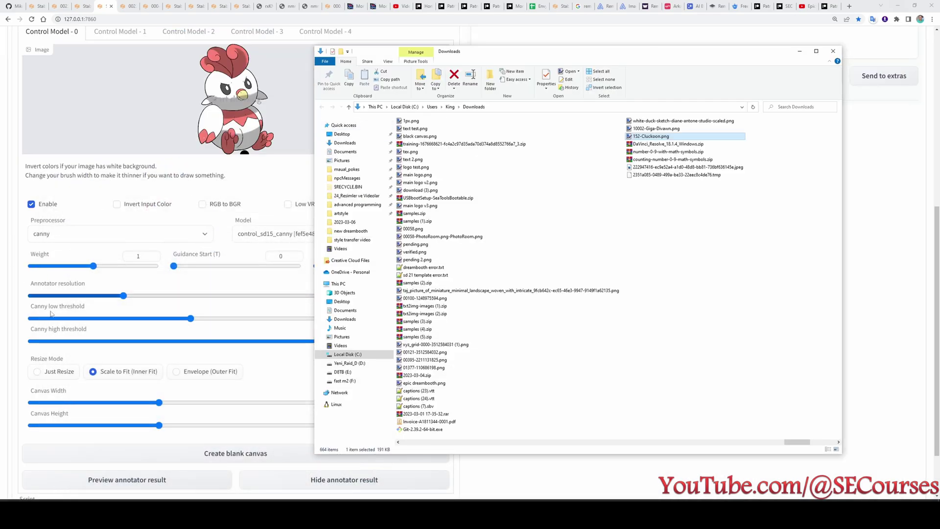
{"action": "left_click", "coordinate": [181, 286]}
{"action": "double_click", "coordinate": [421, 286]}
{"action": "type", "text": "1024"}
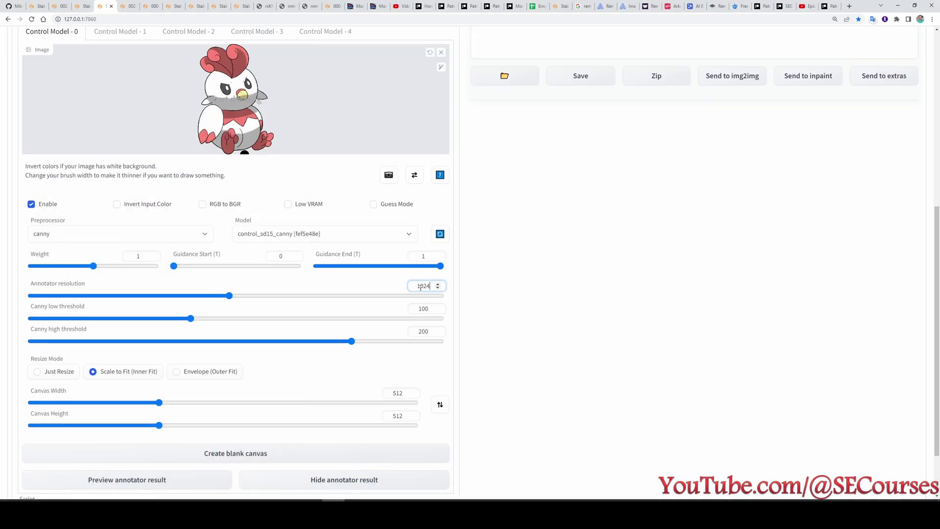
{"action": "left_click", "coordinate": [162, 484]}
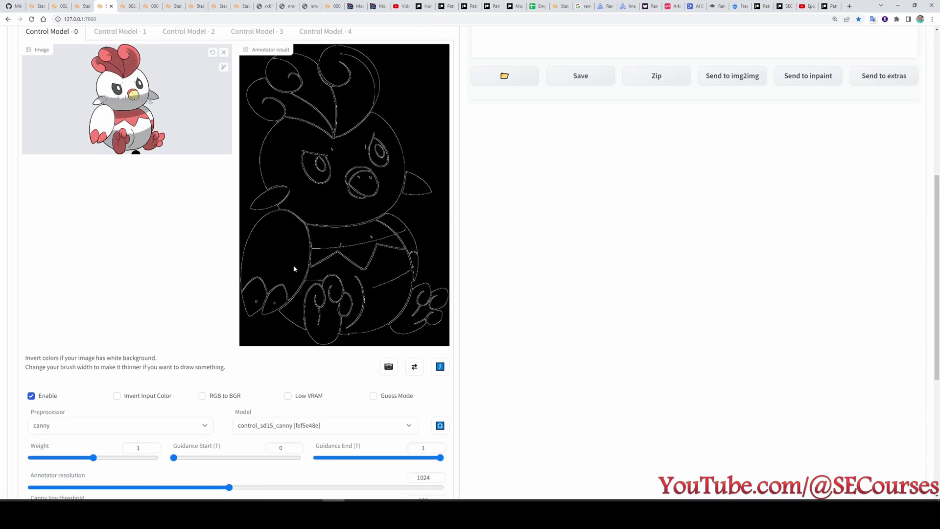
Generate 'a chicken game character' using the v1-5-pruned checkpoint
{"action": "scroll", "coordinate": [163, 236], "scroll_direction": "up", "scroll_amount": 4}
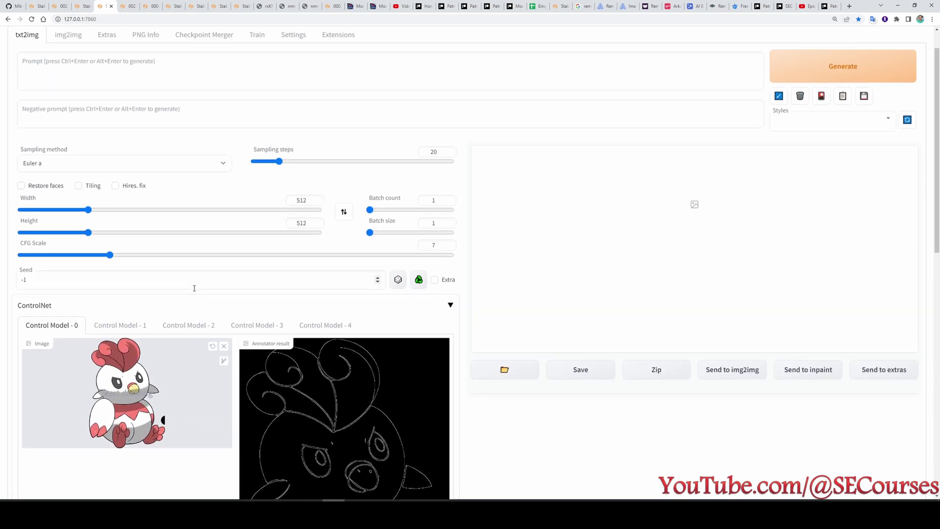
{"action": "scroll", "coordinate": [166, 334], "scroll_direction": "up", "scroll_amount": 2}
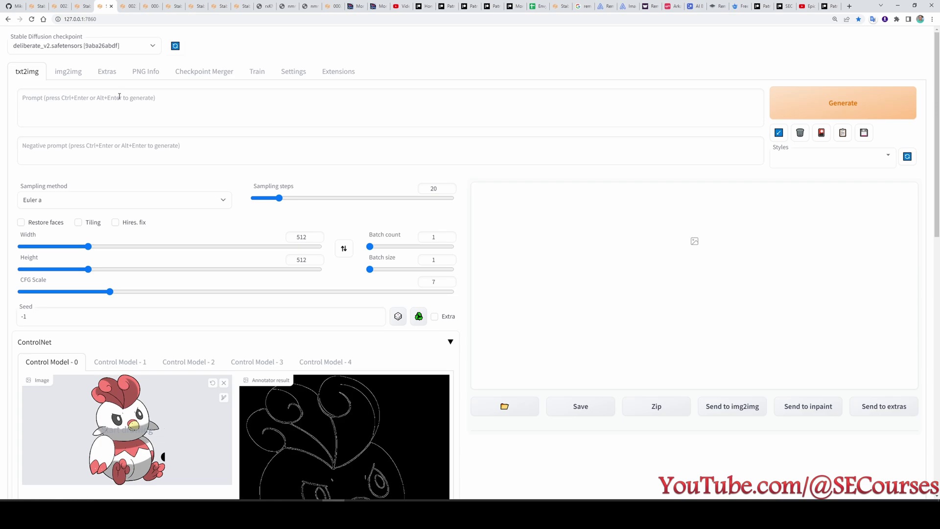
{"action": "left_click", "coordinate": [86, 7]}
{"action": "left_click", "coordinate": [60, 7]}
{"action": "left_click", "coordinate": [105, 7]}
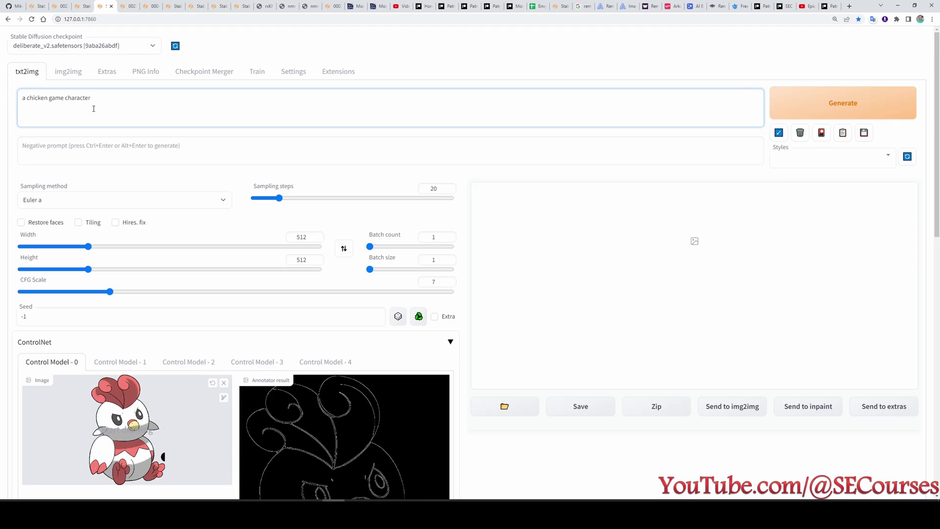
{"action": "left_click", "coordinate": [134, 49]}
{"action": "left_click", "coordinate": [25, 61]}
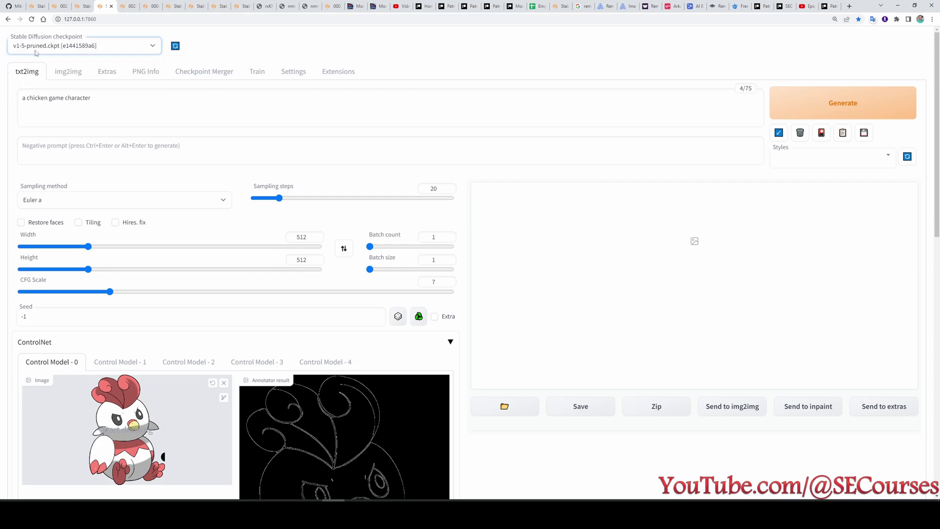
{"action": "left_click", "coordinate": [807, 109]}
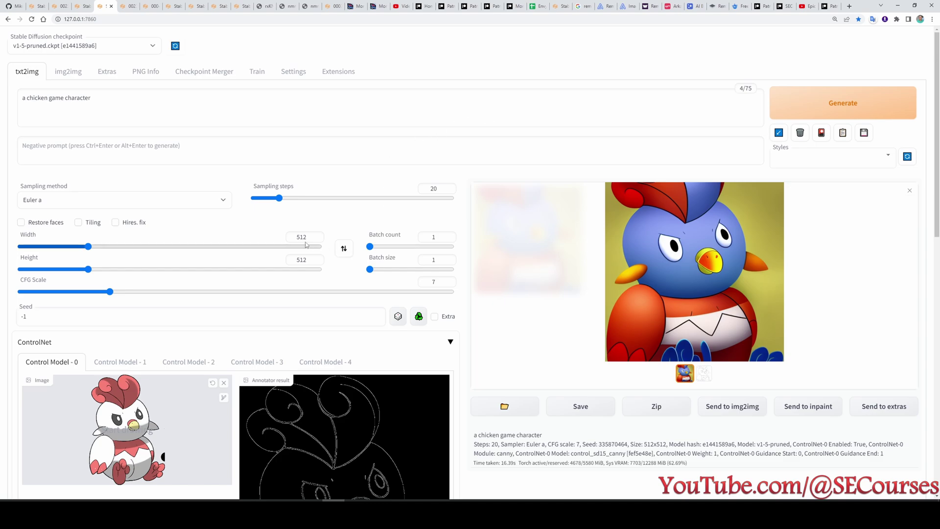
Regenerate at width 549 and height 800, and view the result full-screen
{"action": "double_click", "coordinate": [302, 235]}
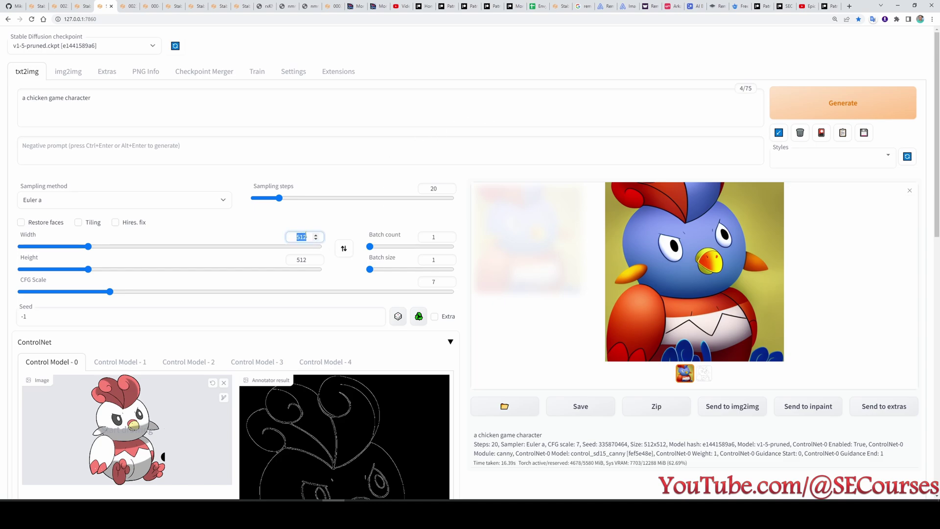
{"action": "type", "text": "549"}
{"action": "double_click", "coordinate": [302, 259]}
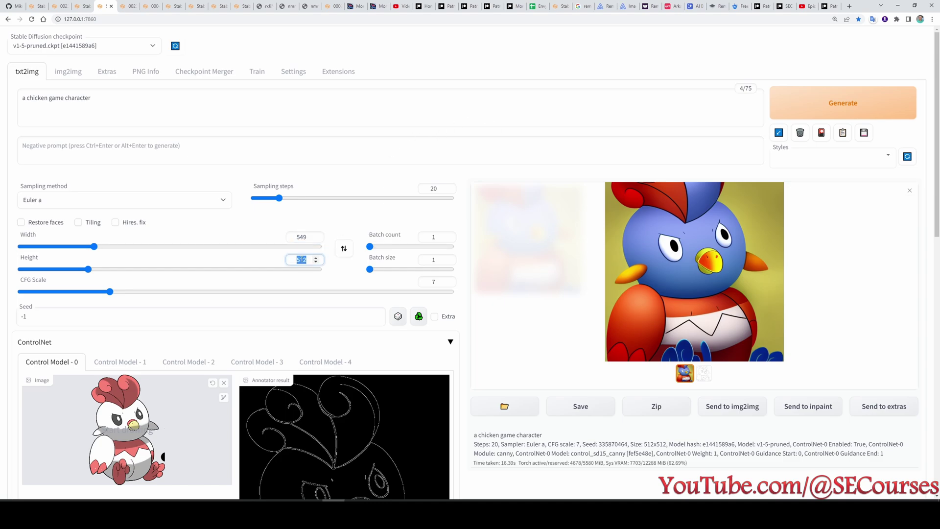
{"action": "type", "text": "800"}
{"action": "left_click", "coordinate": [838, 97]}
{"action": "left_click", "coordinate": [777, 271]}
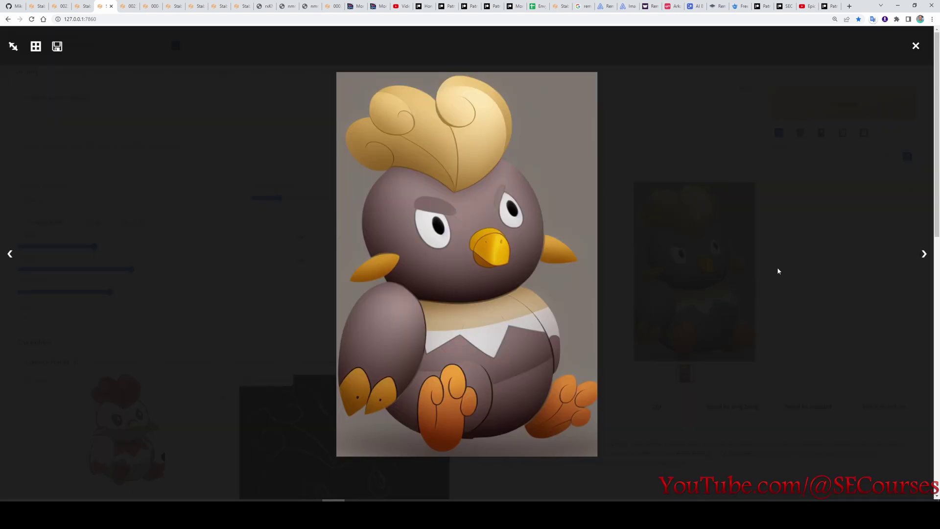
{"action": "left_click", "coordinate": [697, 155]}
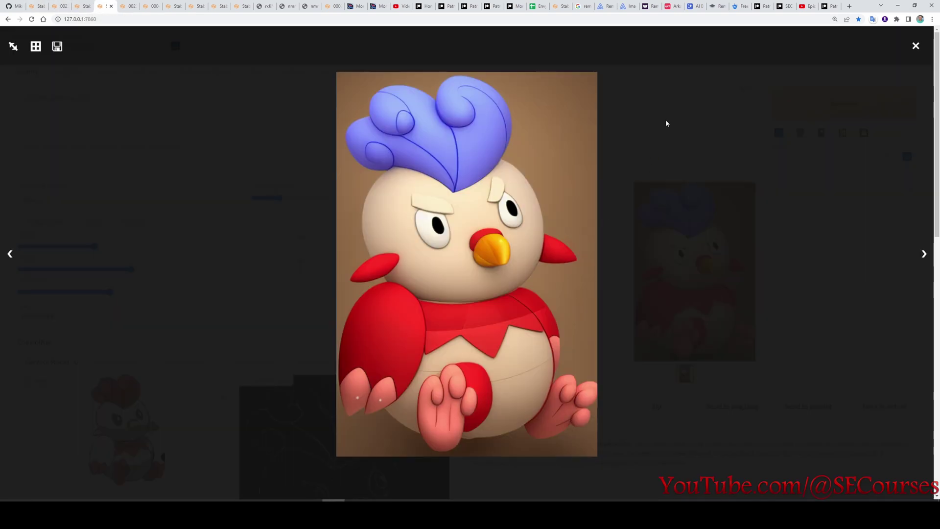
Copy the chicken prompt, check ControlNet, and open the blue-crested chicken full-screen
{"action": "left_click", "coordinate": [666, 121]}
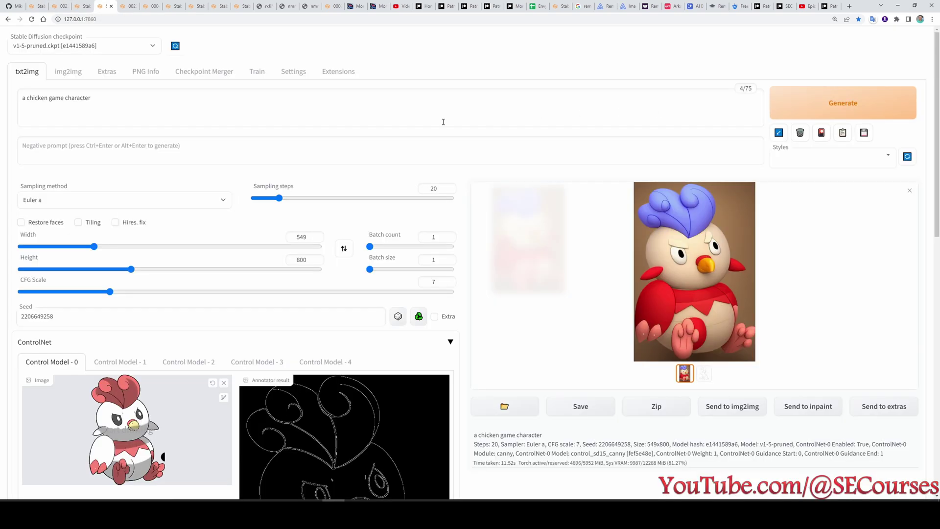
{"action": "triple_click", "coordinate": [171, 114]}
{"action": "key", "text": "ctrl+a"}
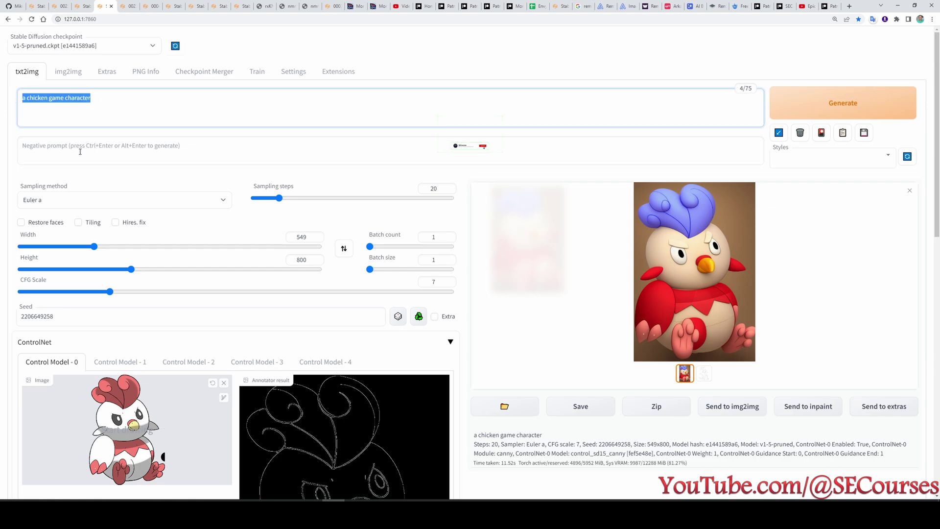
{"action": "left_click", "coordinate": [79, 151]}
{"action": "scroll", "coordinate": [164, 392], "scroll_direction": "down", "scroll_amount": 7}
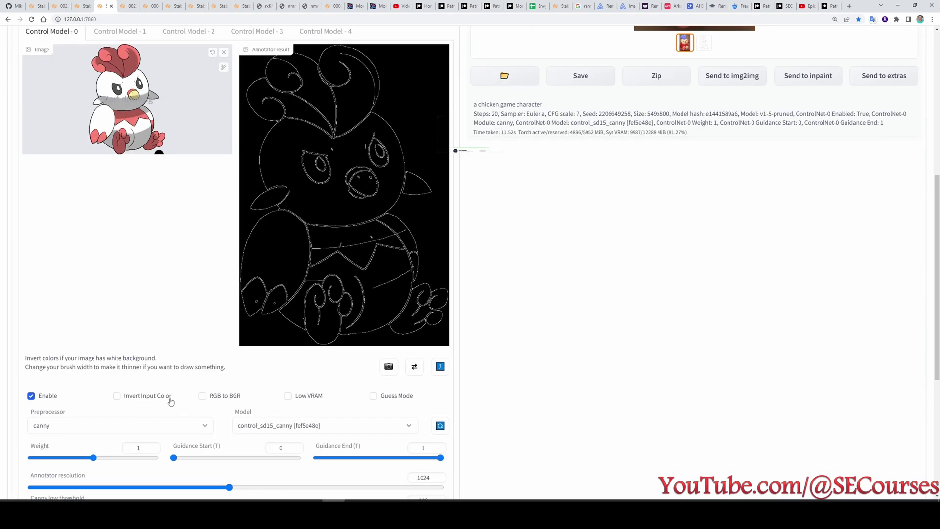
{"action": "scroll", "coordinate": [171, 399], "scroll_direction": "up", "scroll_amount": 6}
{"action": "left_click", "coordinate": [702, 246]}
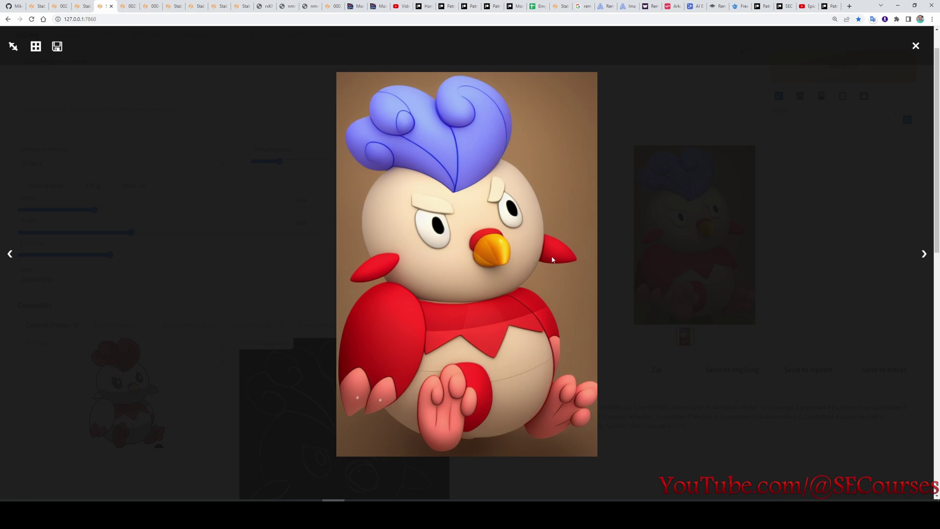
Open the Monster MMORPG Cluckoon dex page and view its large-size picture
{"action": "left_click", "coordinate": [375, 4]}
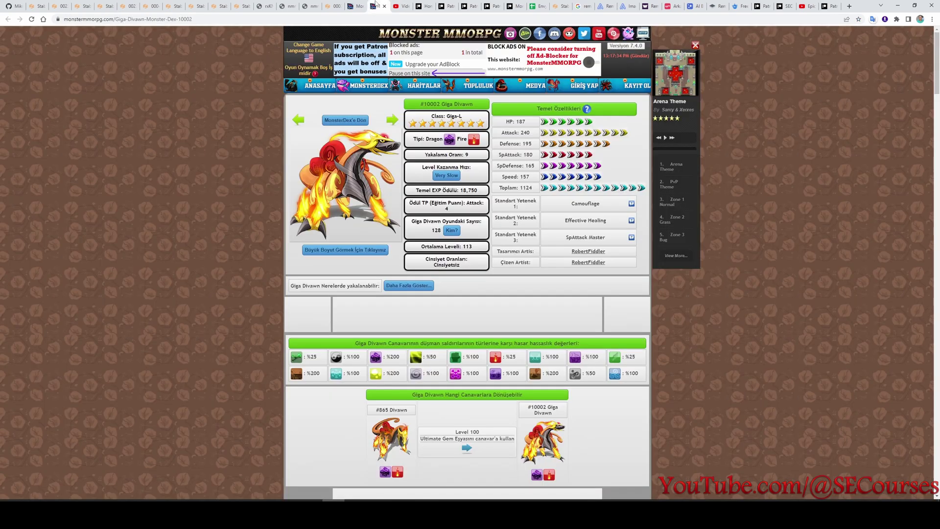
{"action": "left_click", "coordinate": [357, 5]}
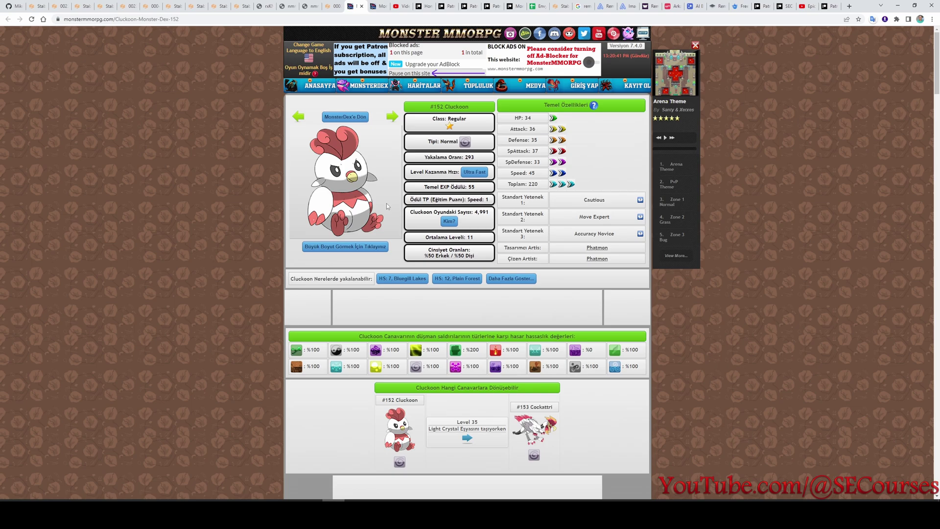
{"action": "left_click", "coordinate": [360, 246]}
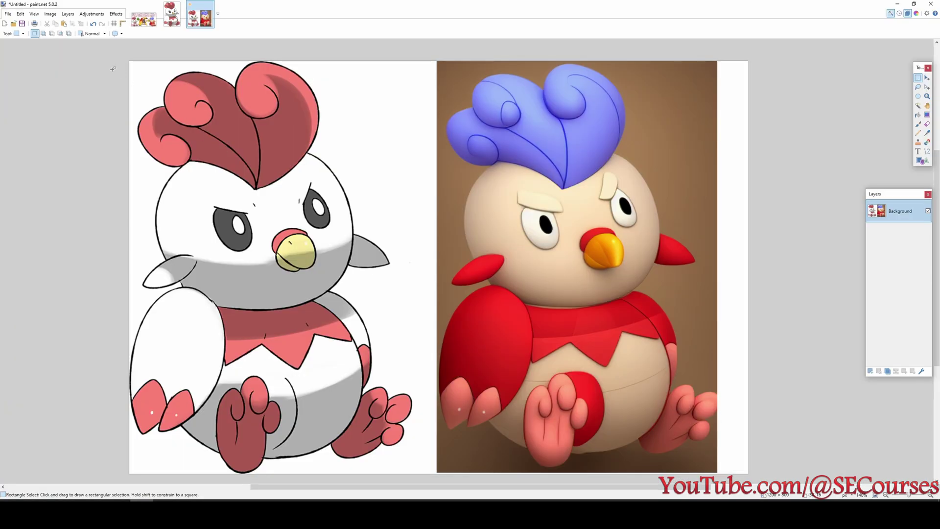
Apply the colour change to the right-hand generated chicken image, deselect, and minimize paint.net
{"action": "mouse_move", "coordinate": [129, 66]}
{"action": "left_mouse_down"}
{"action": "mouse_move", "coordinate": [304, 280]}
{"action": "mouse_move", "coordinate": [431, 474]}
{"action": "left_mouse_up"}
{"action": "key", "text": "ctrl+d"}
{"action": "left_click_drag", "start_coordinate": [426, 61], "coordinate": [725, 474]}
{"action": "key", "text": "ctrl+shift+l"}
{"action": "key", "text": "ctrl+d"}
{"action": "left_click", "coordinate": [898, 4]}
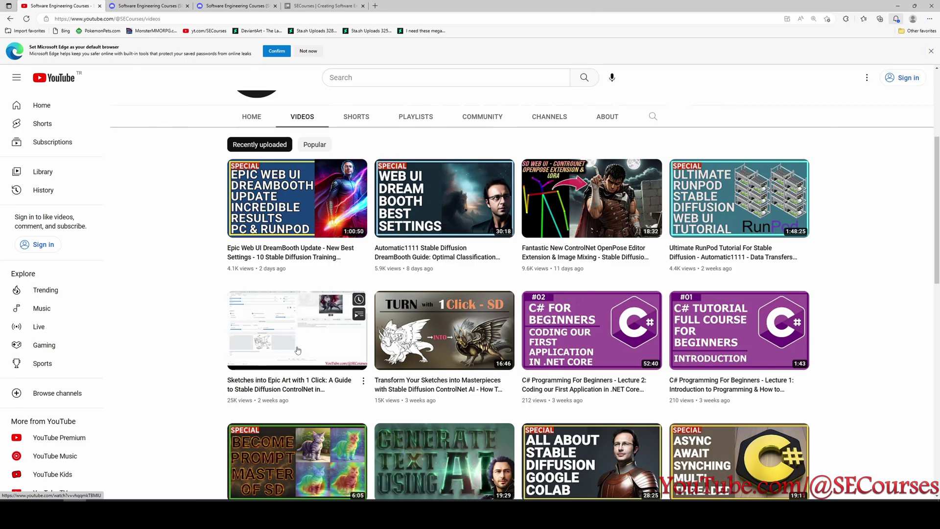
Open the Epic Web UI DreamBooth video and open its description's Discord link in a new tab
{"action": "mouse_move", "coordinate": [588, 230]}
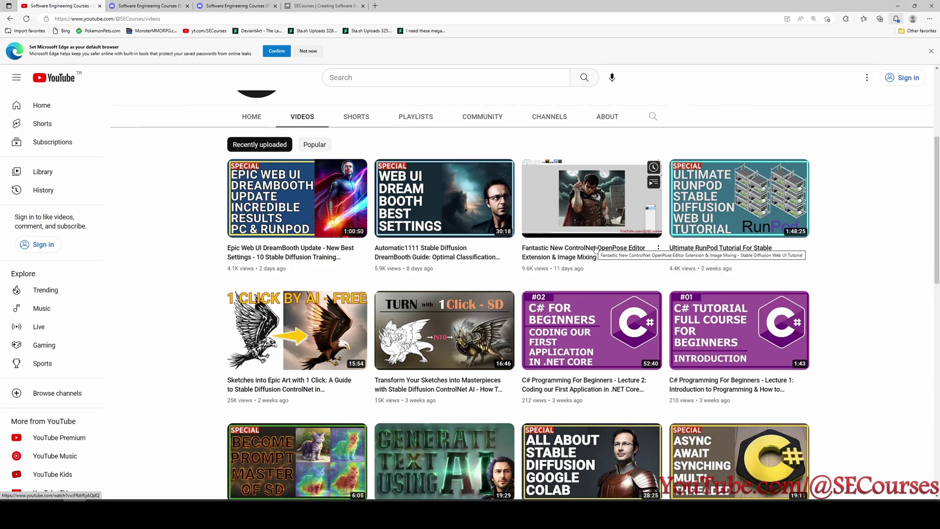
{"action": "scroll", "coordinate": [594, 247], "scroll_direction": "up", "scroll_amount": 2}
{"action": "left_click", "coordinate": [364, 338]}
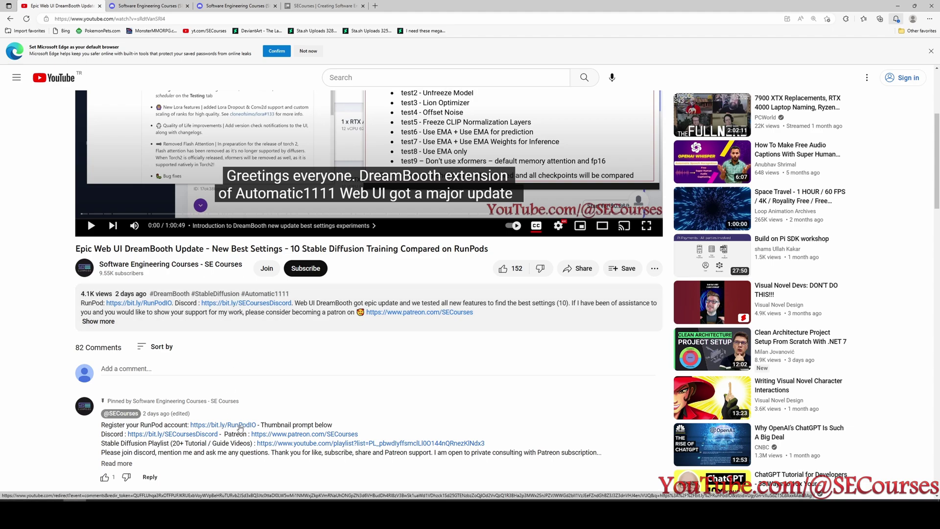
{"action": "middle_click", "coordinate": [244, 305]}
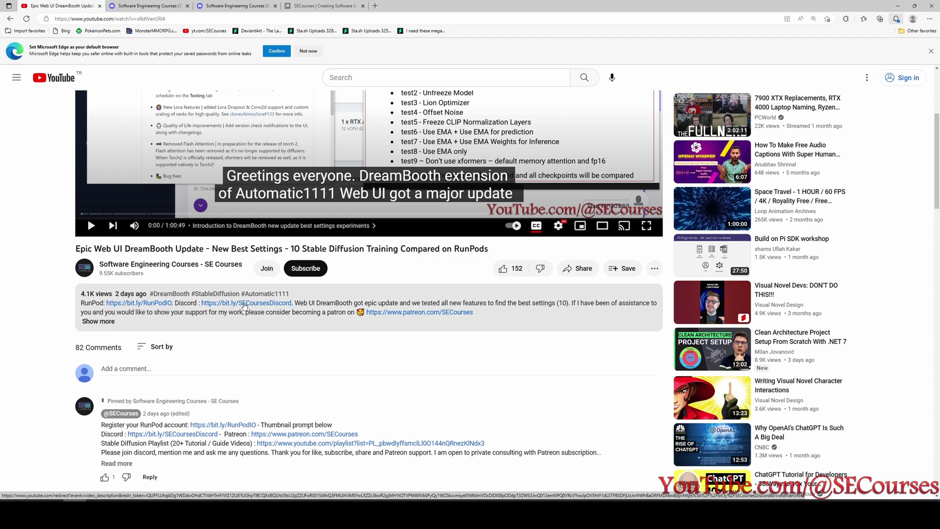
Review the SECourses Discord server page by scrolling through it
{"action": "left_click", "coordinate": [410, 5]}
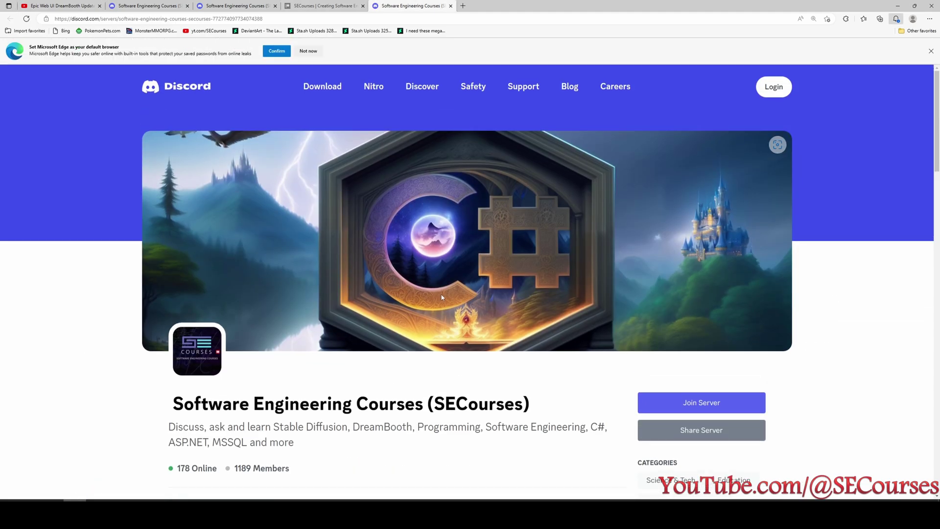
{"action": "scroll", "coordinate": [442, 310], "scroll_direction": "down", "scroll_amount": 3}
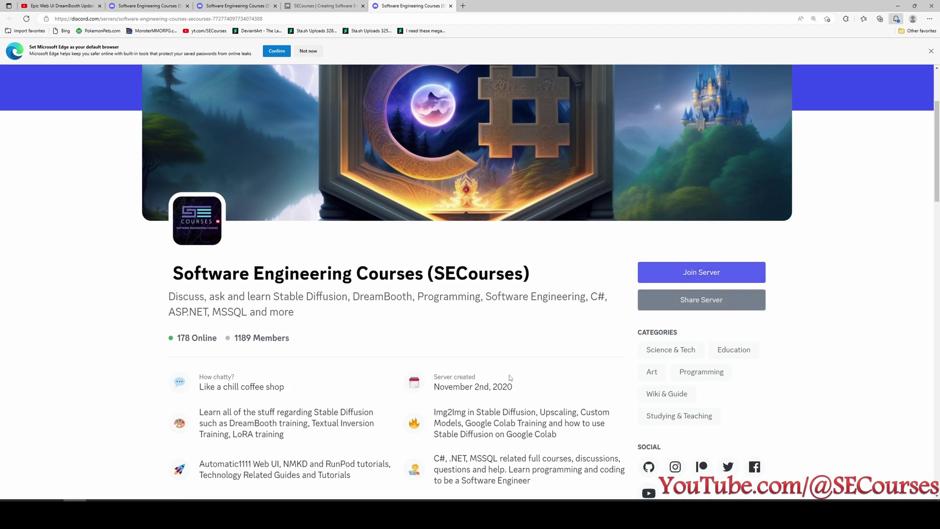
{"action": "scroll", "coordinate": [442, 353], "scroll_direction": "up", "scroll_amount": 2}
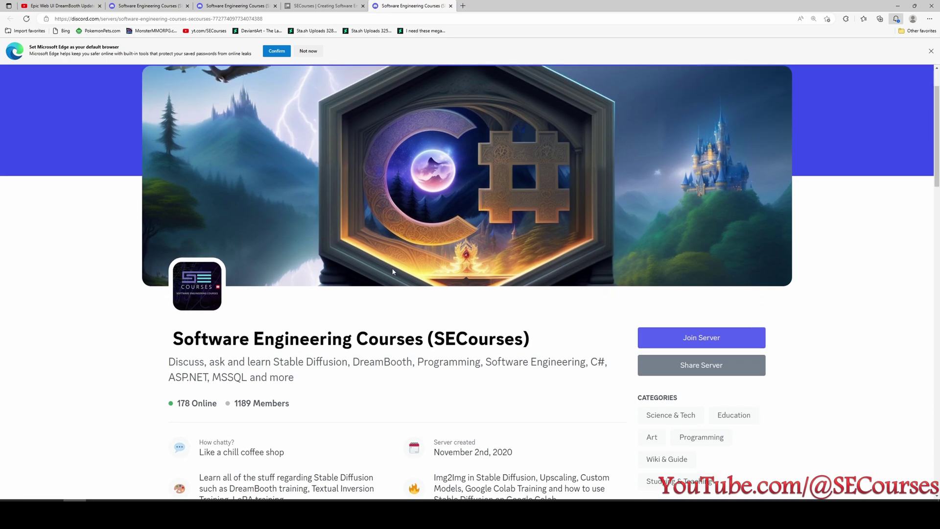
Return to the DreamBooth update video page and scroll down it
{"action": "left_click", "coordinate": [59, 5]}
{"action": "scroll", "coordinate": [182, 346], "scroll_direction": "down", "scroll_amount": 3}
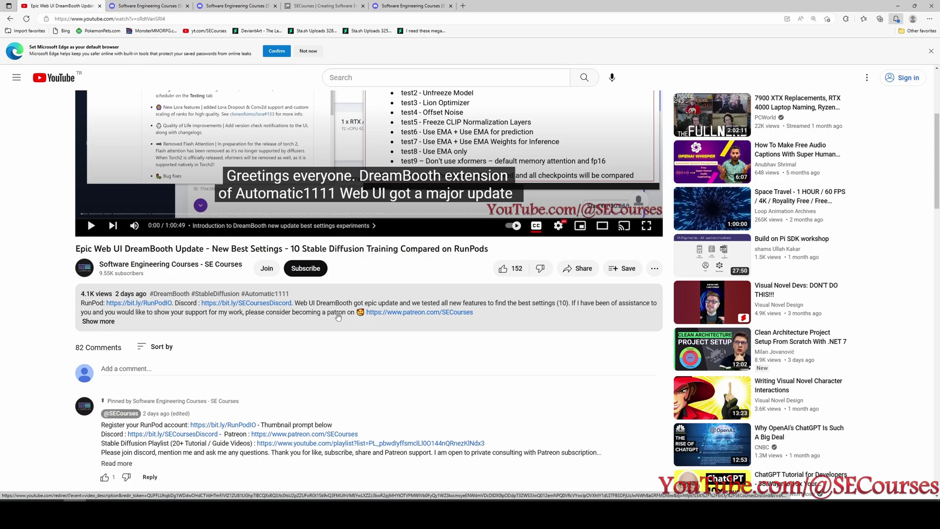
{"action": "scroll", "coordinate": [428, 324], "scroll_direction": "down", "scroll_amount": 1}
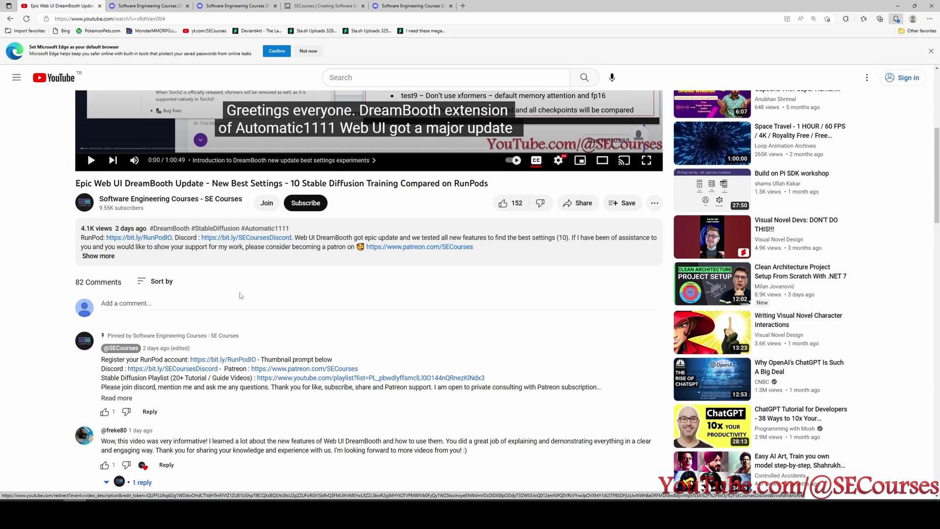
{"action": "left_click", "coordinate": [414, 247]}
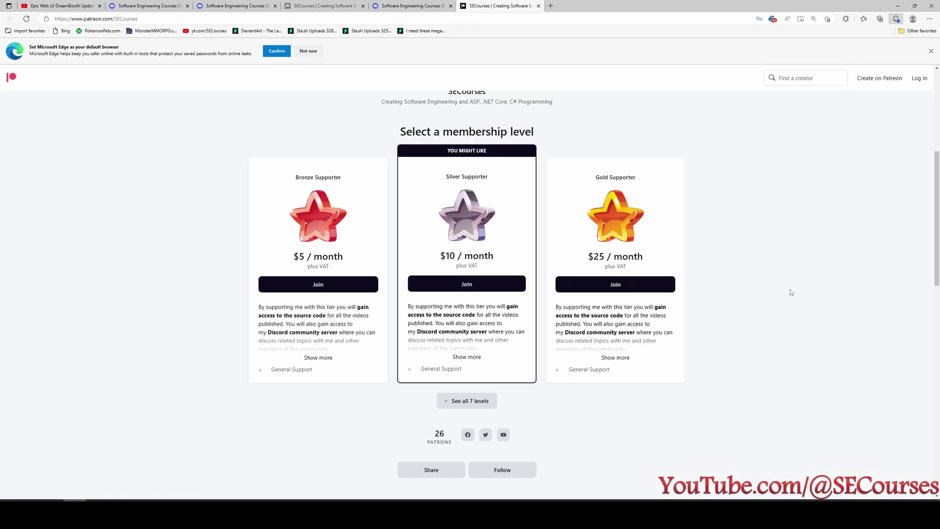